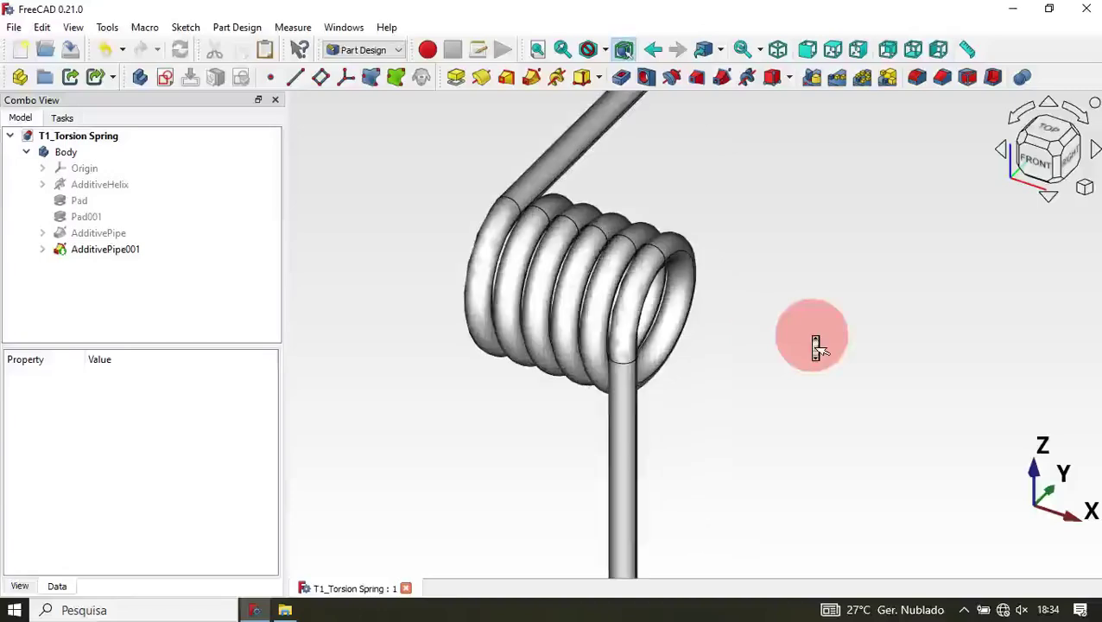
# Examine the finished torsion spring model from several sides, including its coils and bent end legs.
pyautogui.scroll(-6, 818, 347)
pyautogui.moveTo(884, 294); pyautogui.dragTo(573, 300, button='middle')
pyautogui.scroll(6, 573, 304)
pyautogui.scroll(-6, 575, 308)
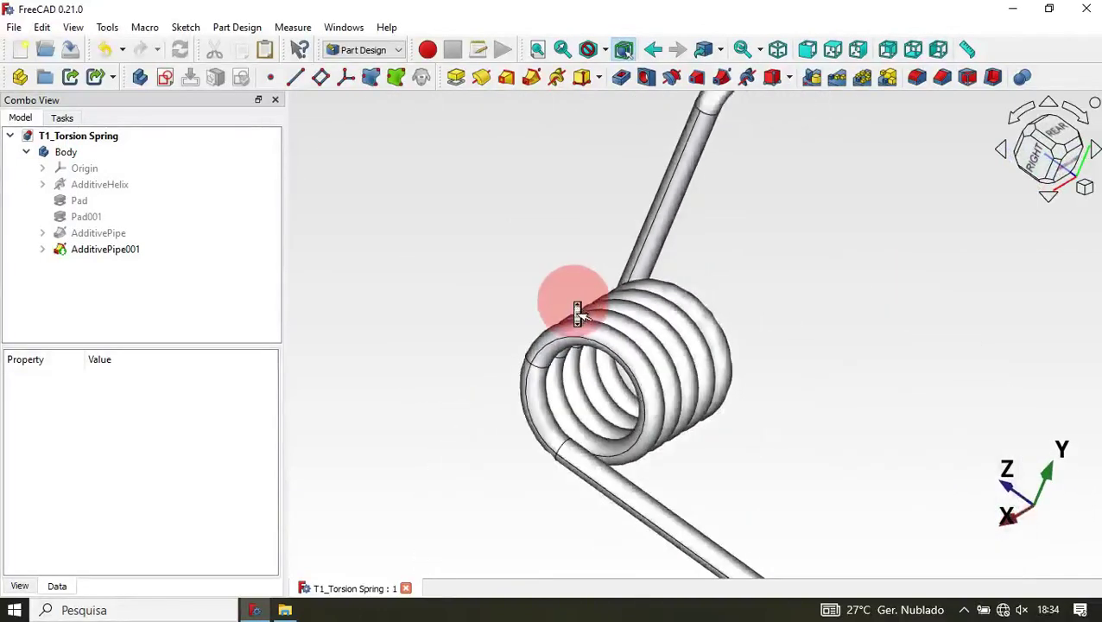
pyautogui.scroll(-8, 874, 265)
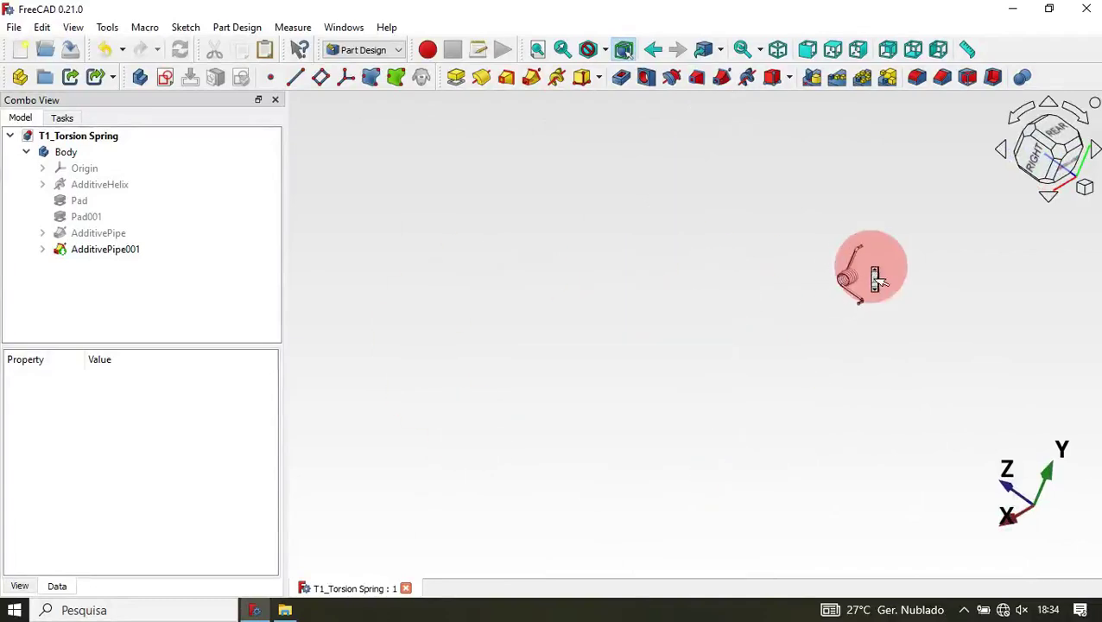
pyautogui.scroll(6, 902, 268)
pyautogui.moveTo(903, 269); pyautogui.dragTo(732, 290, button='middle')
pyautogui.scroll(5, 732, 290)
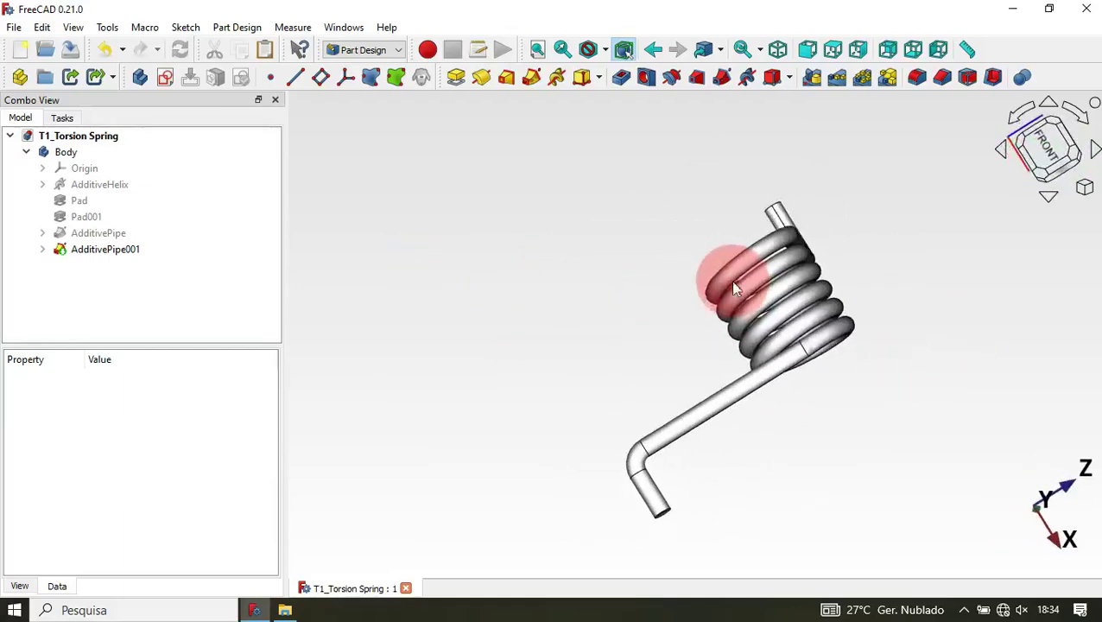
pyautogui.scroll(-6, 721, 212)
pyautogui.moveTo(607, 206); pyautogui.dragTo(922, 266, button='middle')
pyautogui.scroll(3, 925, 270)
pyautogui.scroll(-3, 926, 270)
pyautogui.scroll(3, 925, 270)
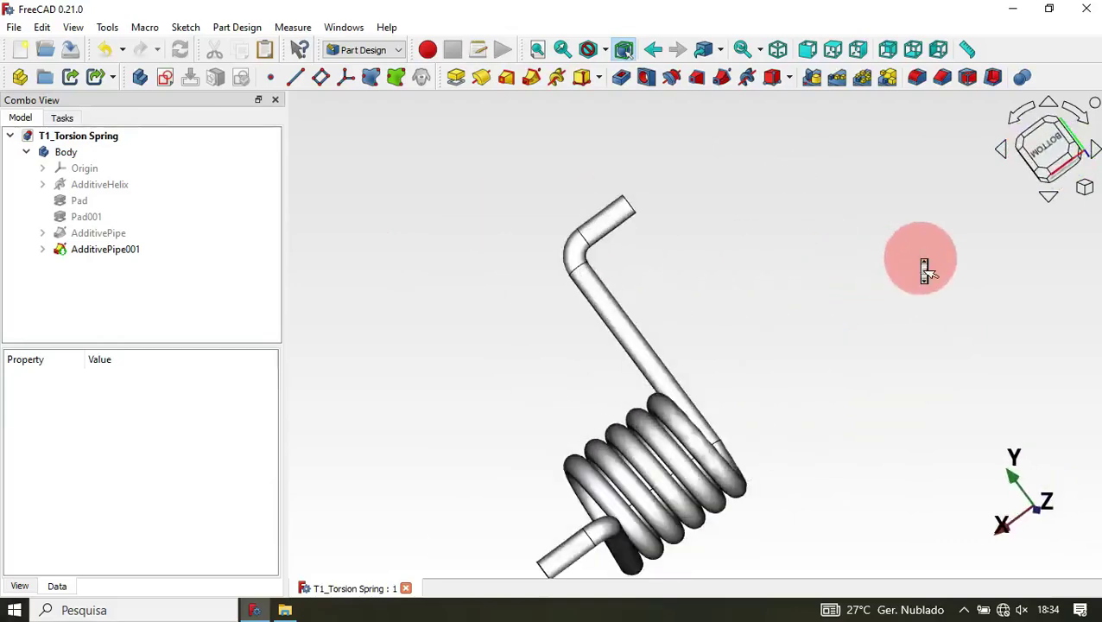
pyautogui.scroll(-4, 925, 270)
pyautogui.scroll(3, 925, 271)
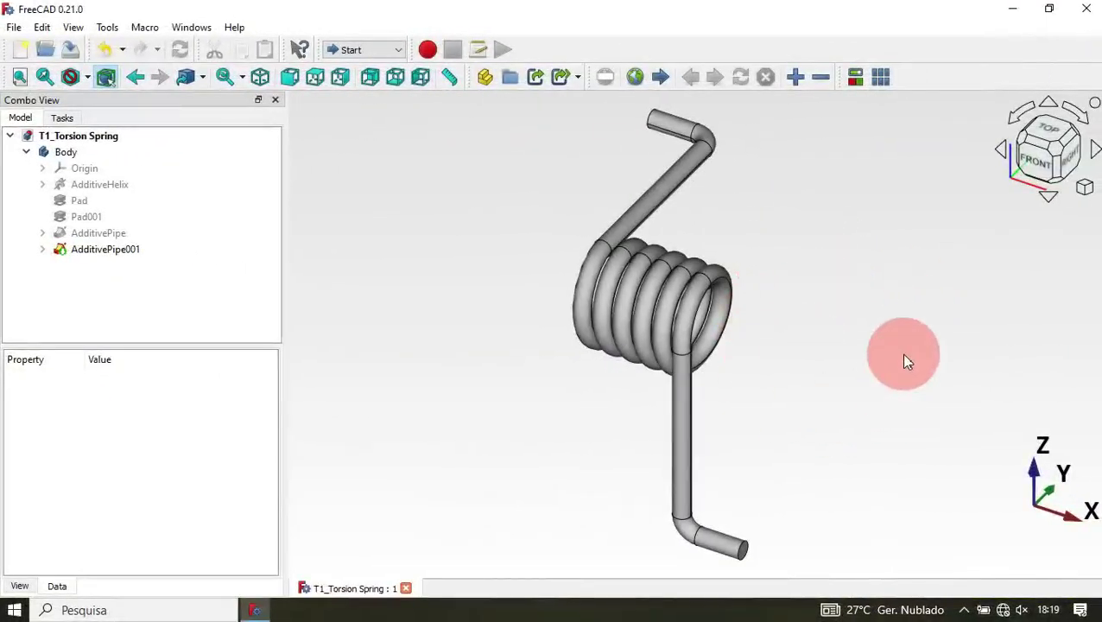
# Create a new document and save it as Torsion_spring.FCStd in the 0 - Testes folder, replacing the existing file.
pyautogui.click(19, 52)
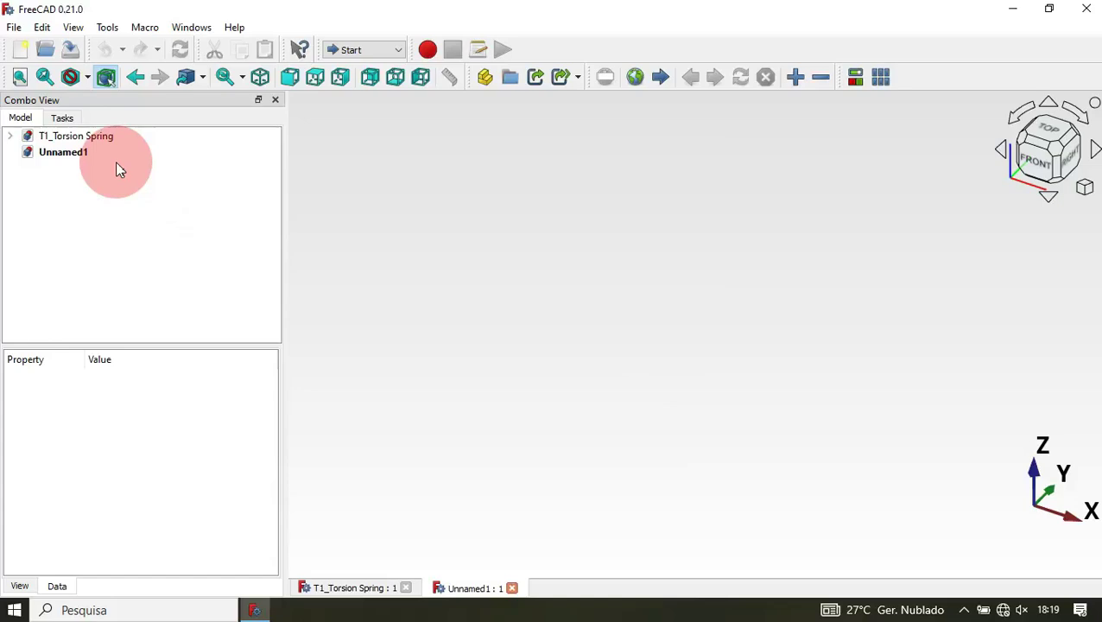
pyautogui.click(70, 49)
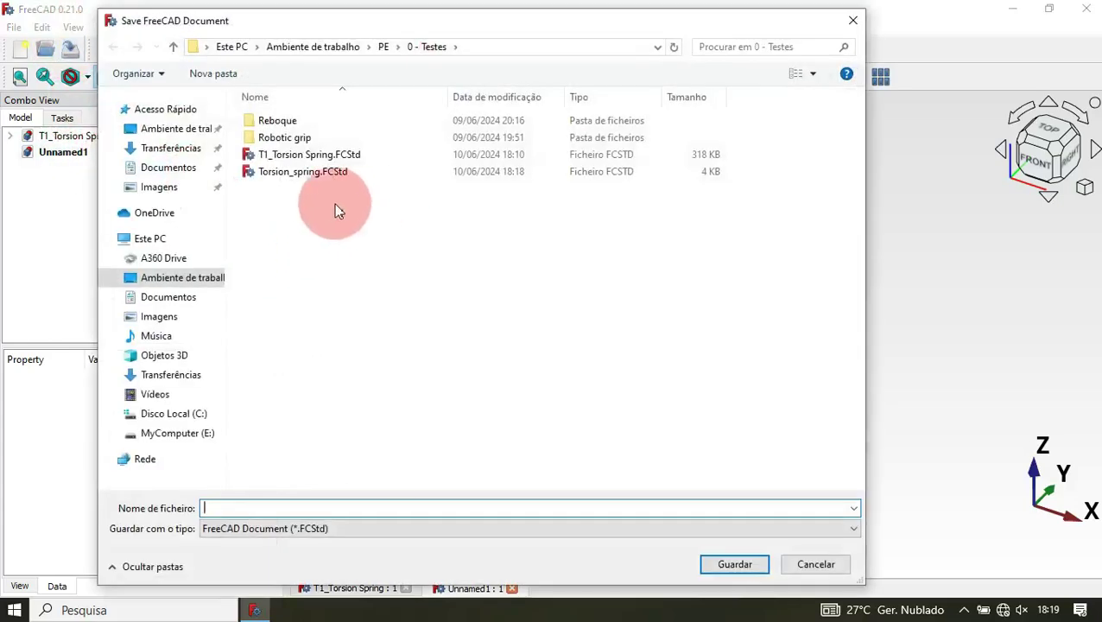
pyautogui.click(382, 171)
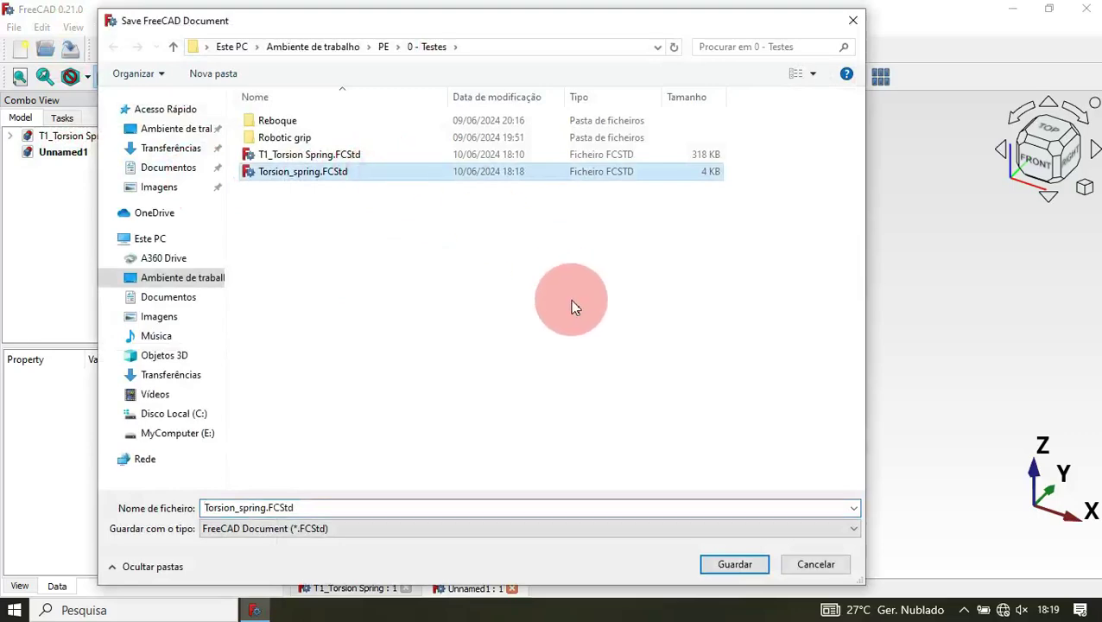
pyautogui.press('Return')
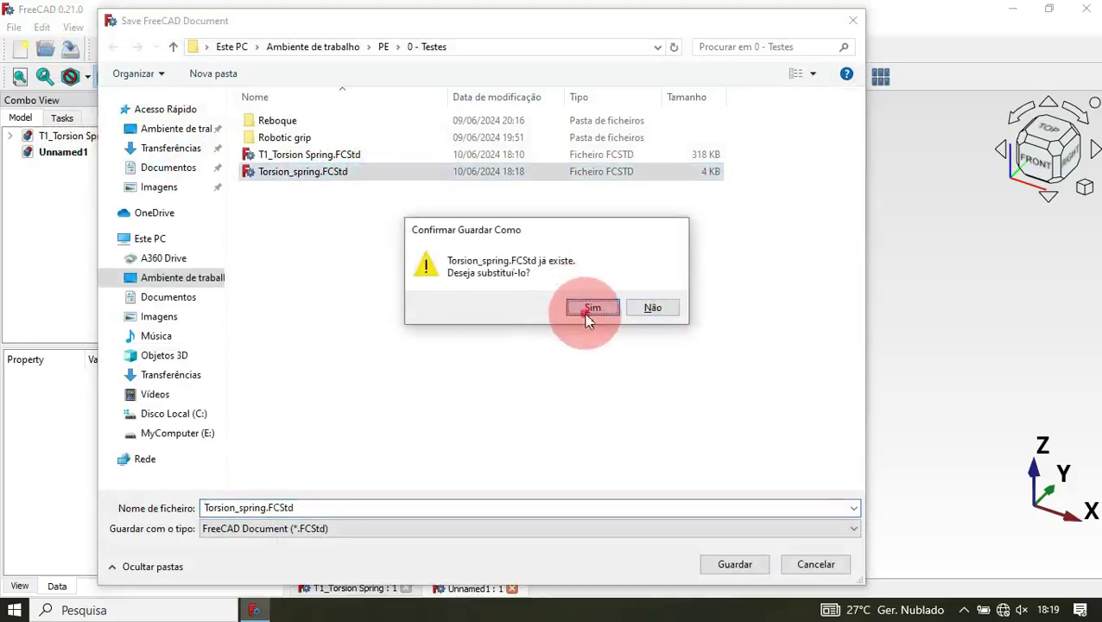
pyautogui.click(590, 309)
# Switch to the Part Design workbench and create a new body in the Torsion_spring document.
pyautogui.click(391, 52)
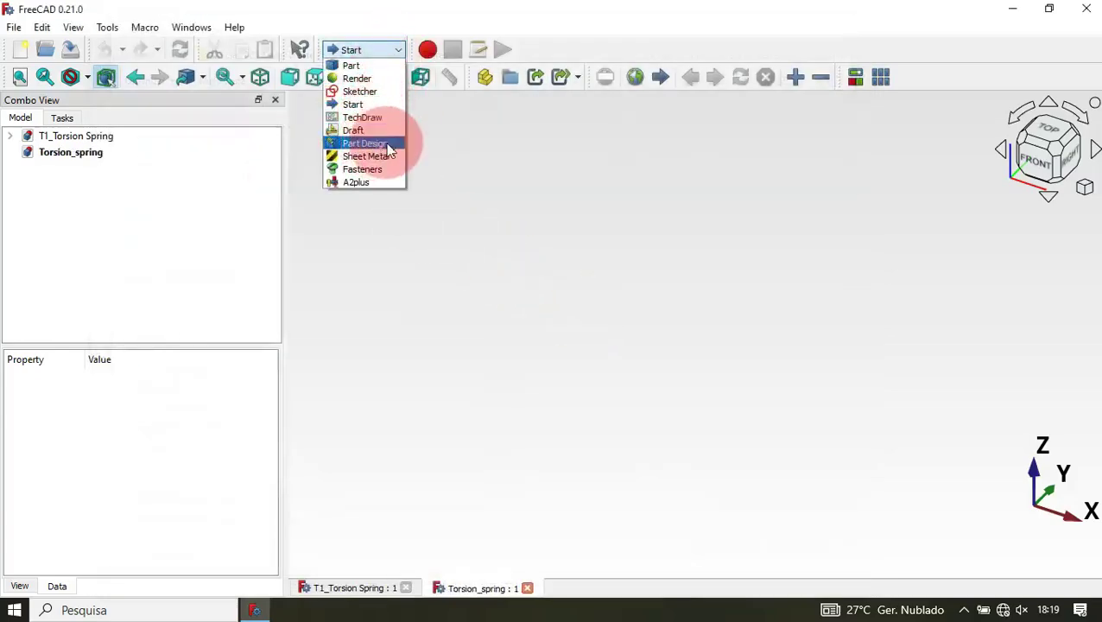
pyautogui.click(380, 143)
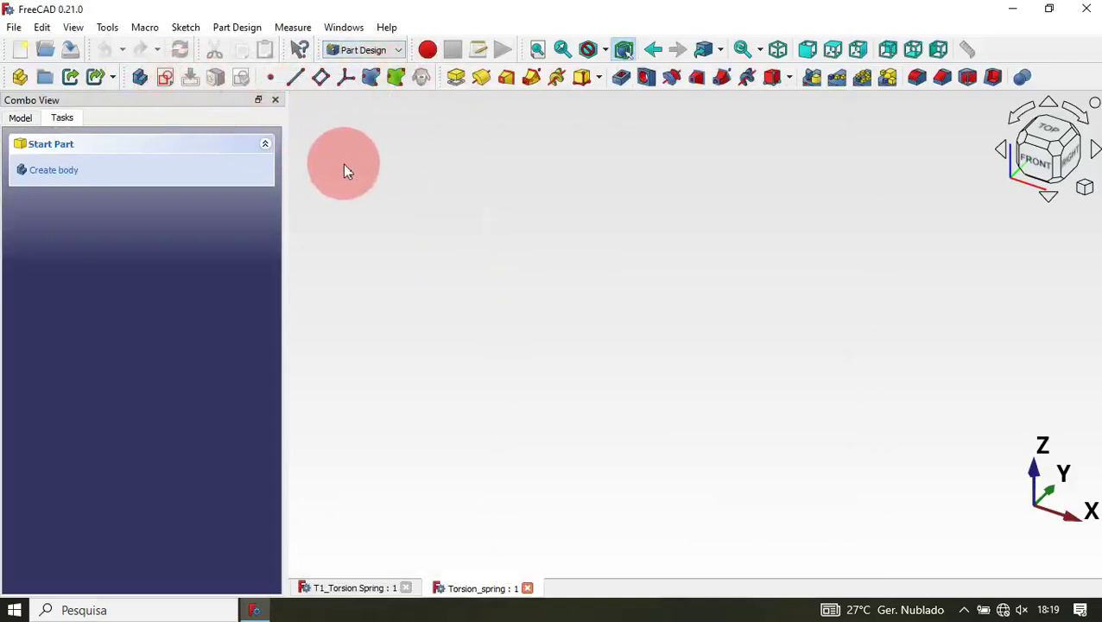
pyautogui.click(26, 120)
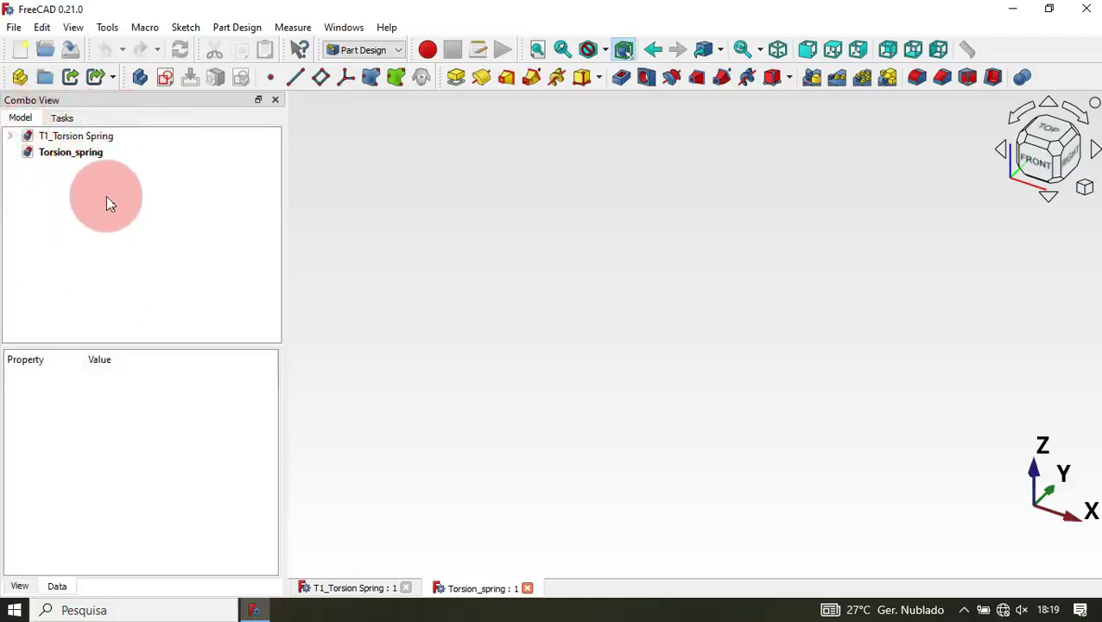
pyautogui.click(145, 76)
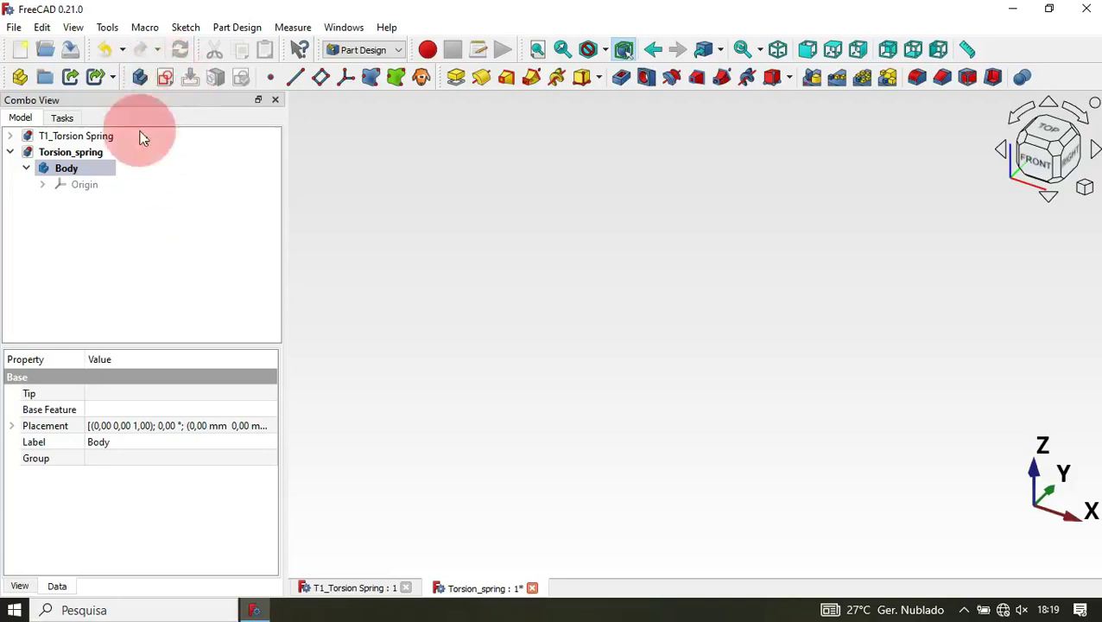
# Show the AdditiveHelix feature of the T1_Torsion Spring reference model to view the coil on its own.
pyautogui.click(364, 588)
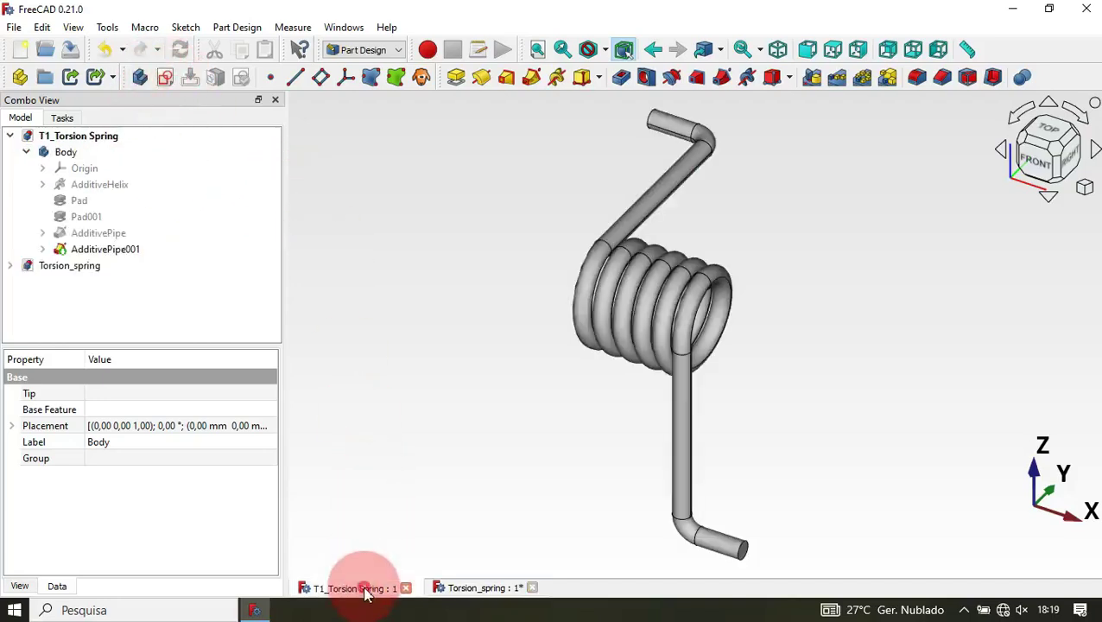
pyautogui.click(89, 186)
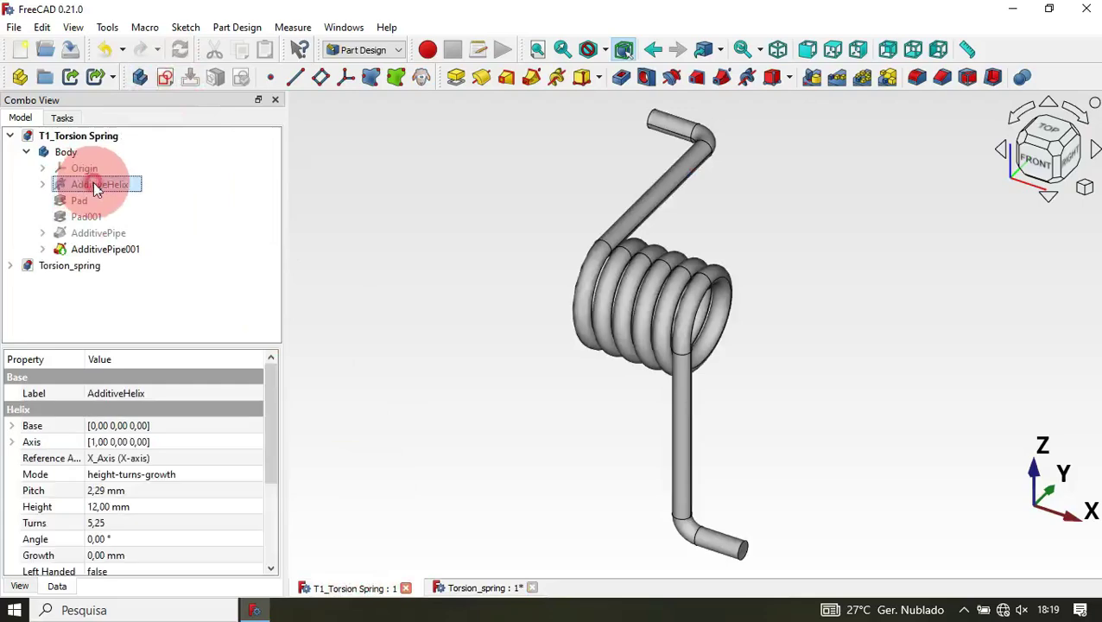
pyautogui.press('space')
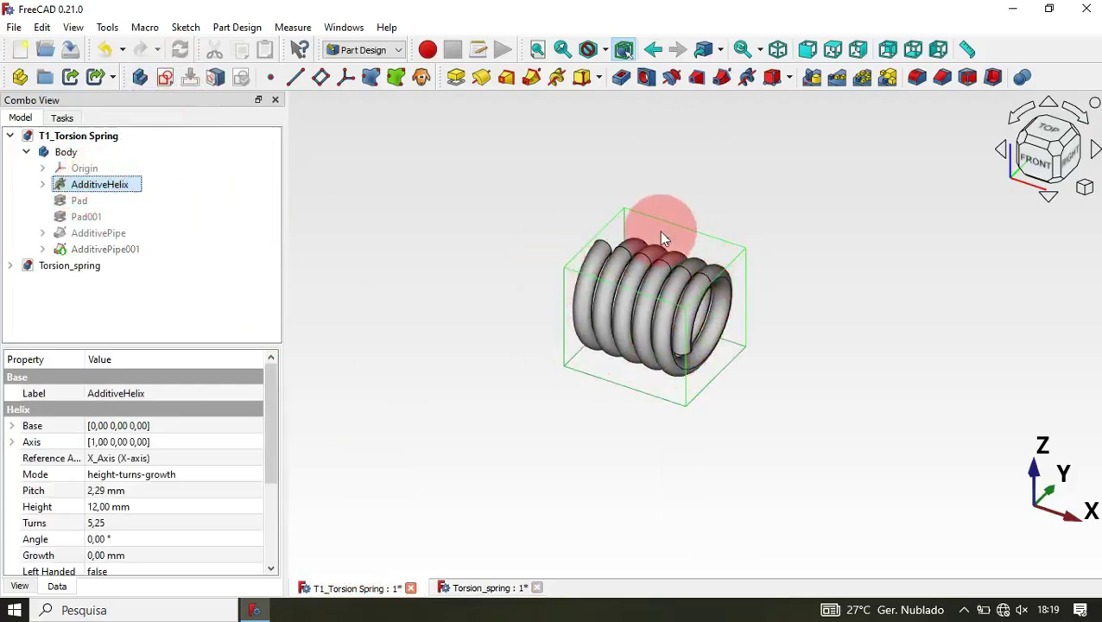
# In the Torsion_spring document, start a sketch on the XZ plane and draw a circle about 26 mm in diameter, centred on the vertical axis below the origin.
pyautogui.click(480, 588)
pyautogui.click(166, 76)
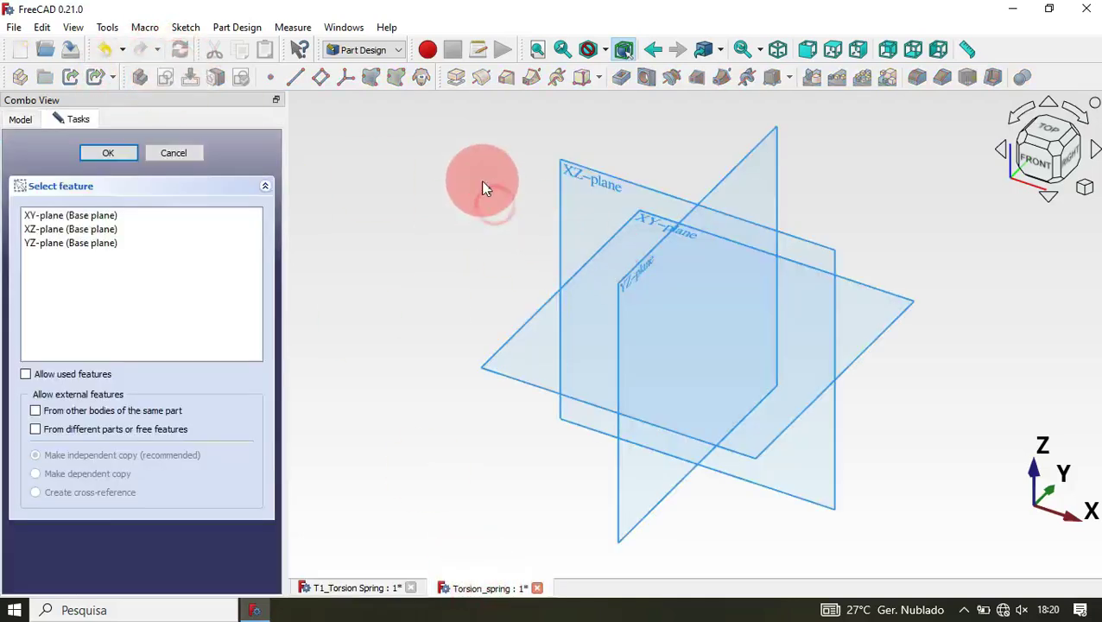
pyautogui.click(602, 187)
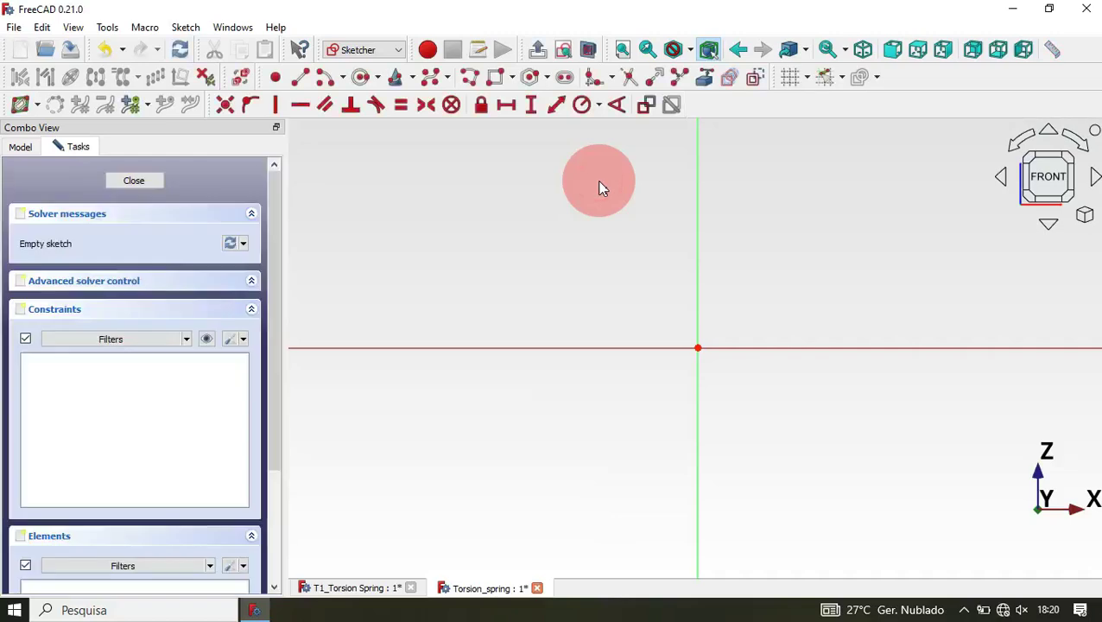
pyautogui.click(363, 80)
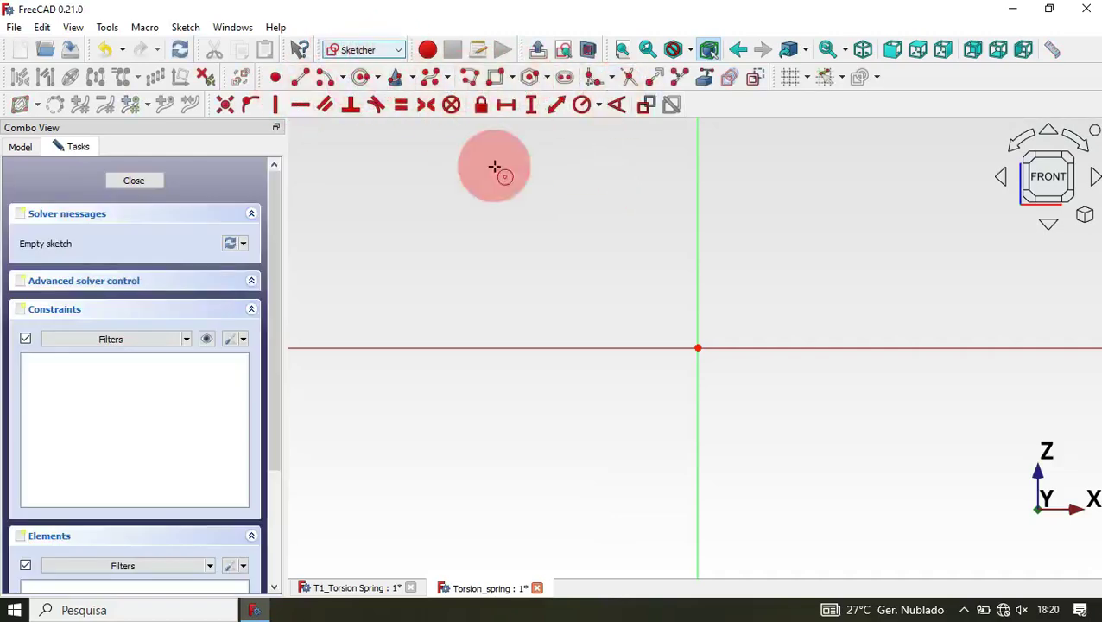
pyautogui.click(697, 447)
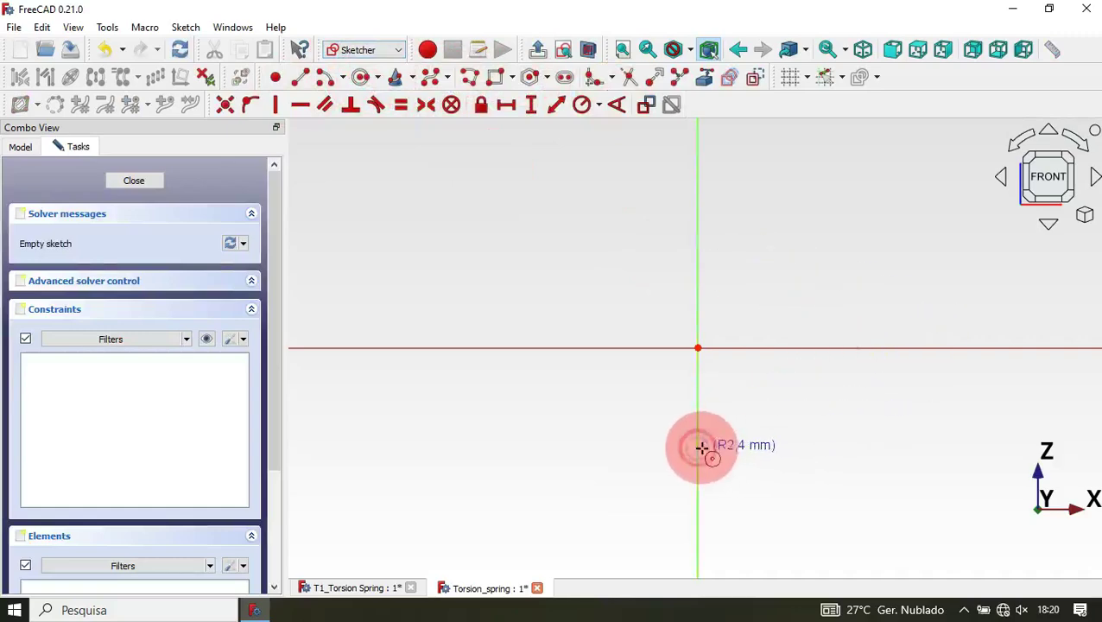
pyautogui.click(754, 469)
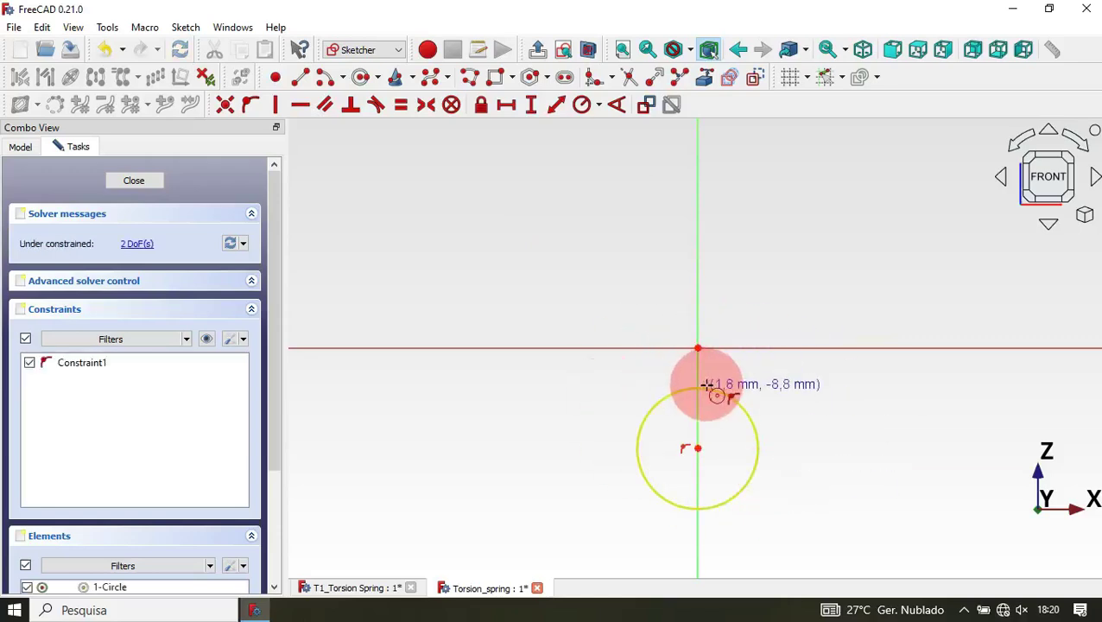
# Constrain the circle's diameter to 2 mm.
pyautogui.click(613, 110)
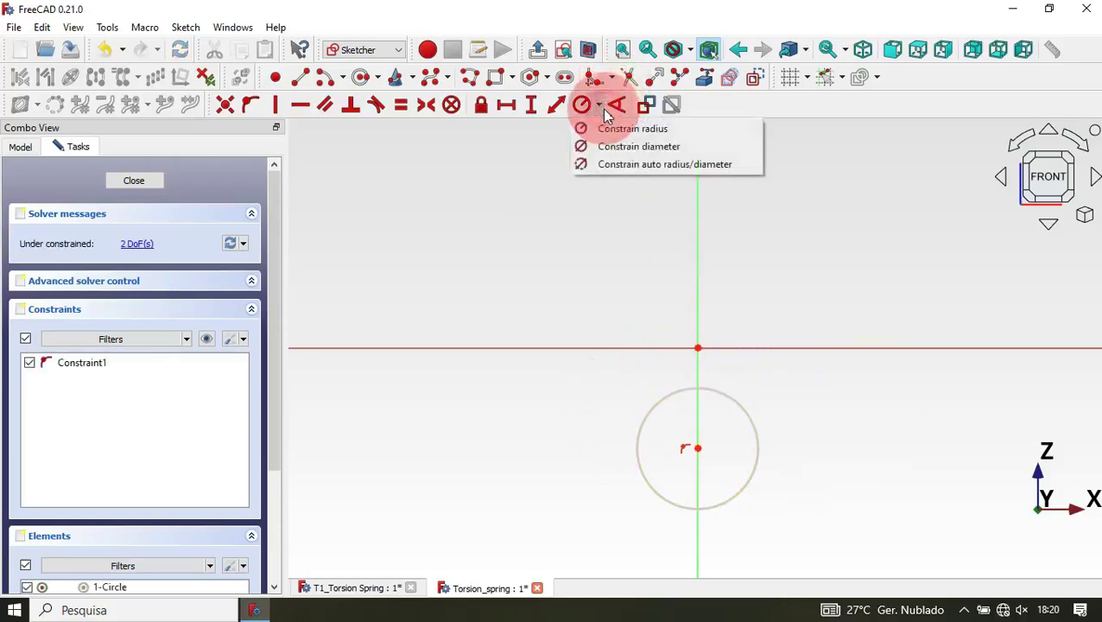
pyautogui.click(677, 149)
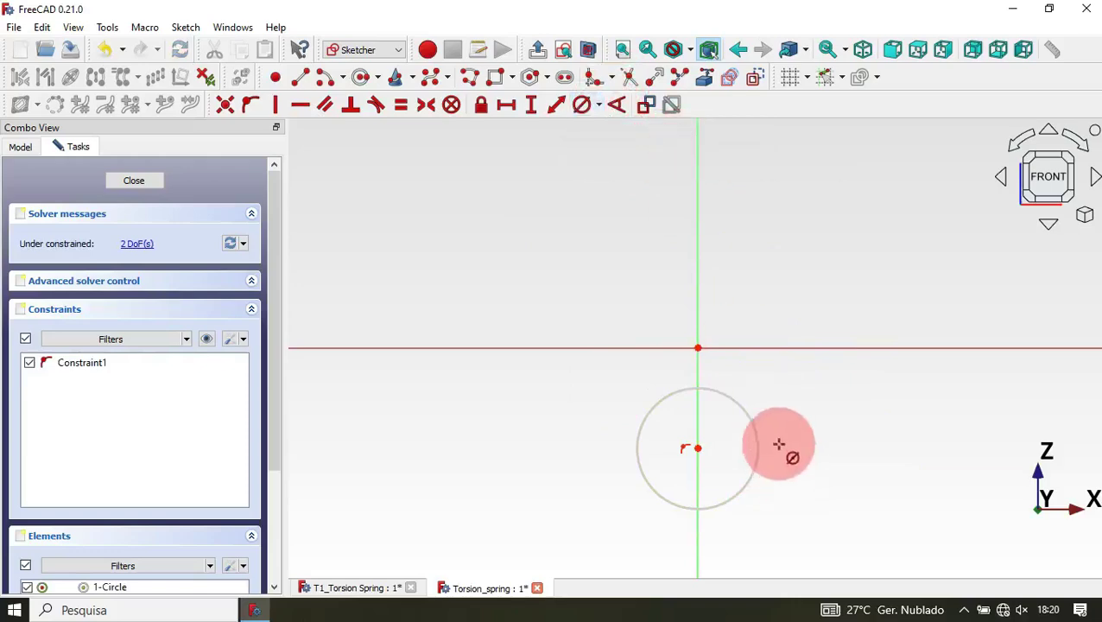
pyautogui.click(748, 411)
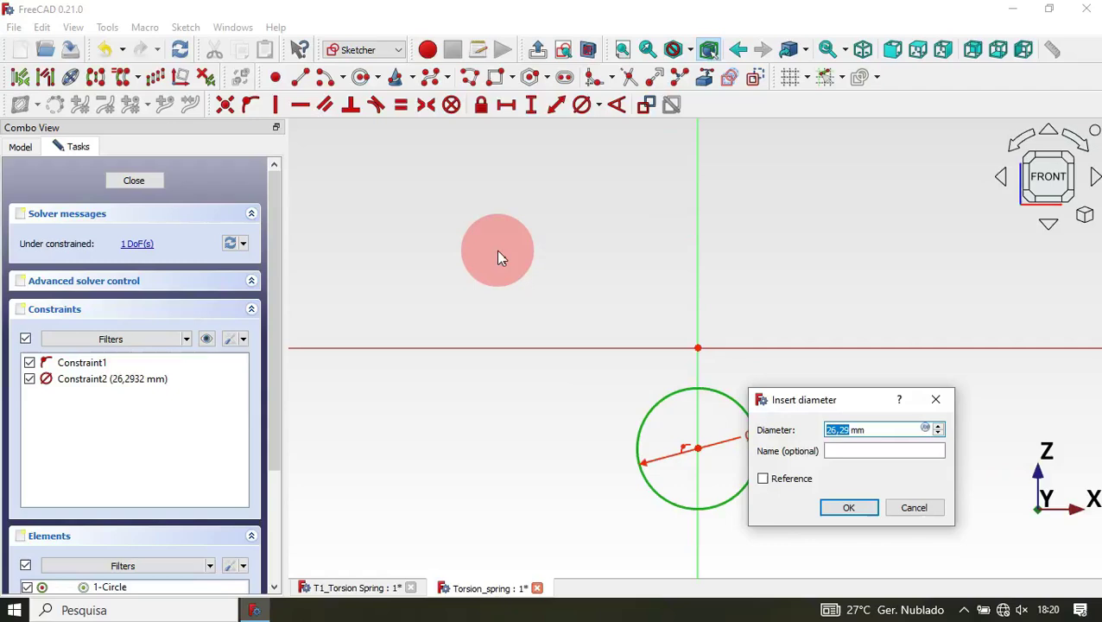
pyautogui.press('Return')
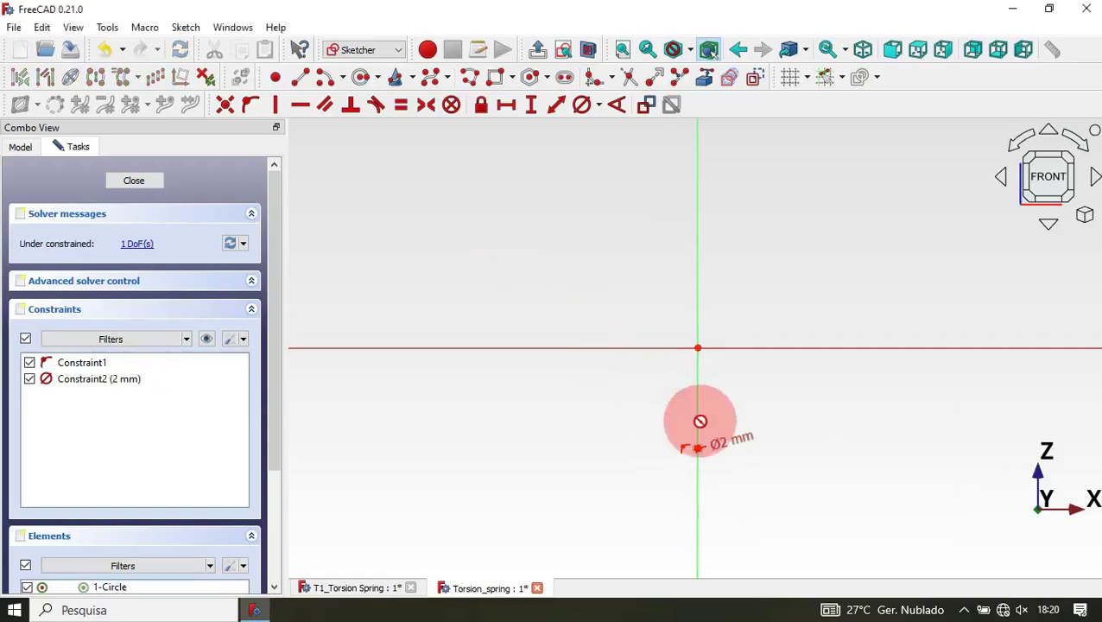
# Constrain the vertical distance between the origin and the circle's centre to 5 mm and close the sketch.
pyautogui.scroll(5, 700, 423)
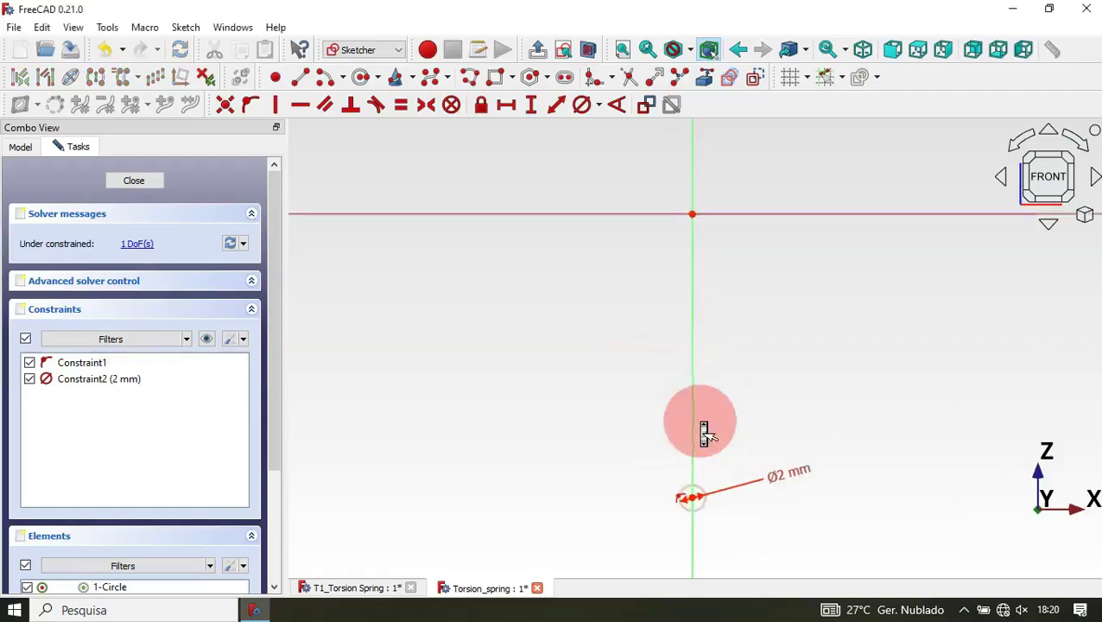
pyautogui.click(531, 104)
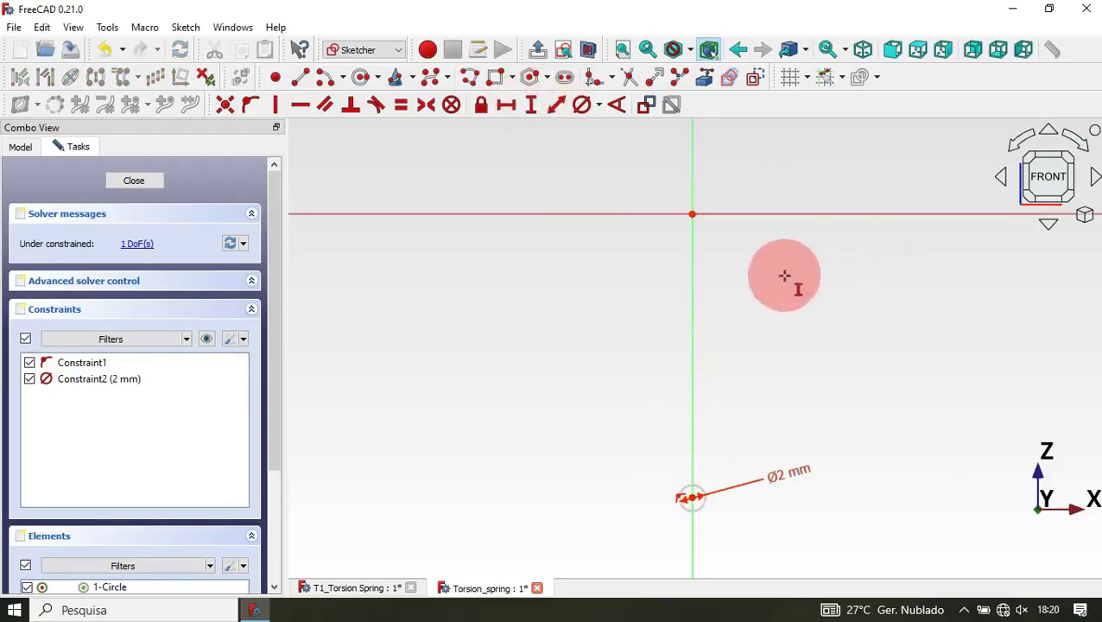
pyautogui.click(692, 214)
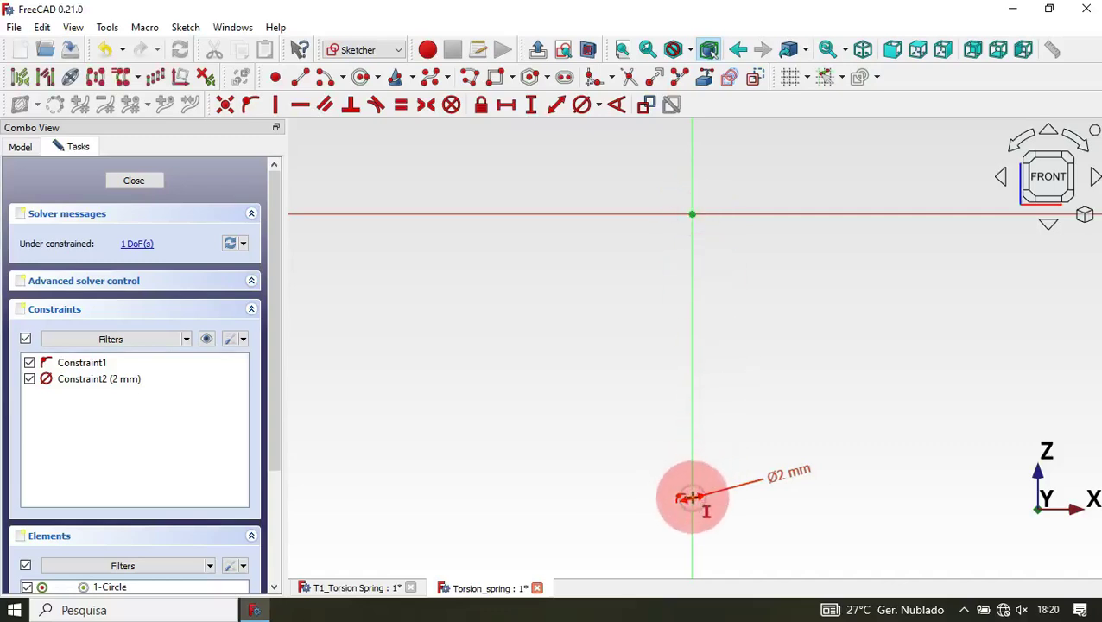
pyautogui.click(692, 497)
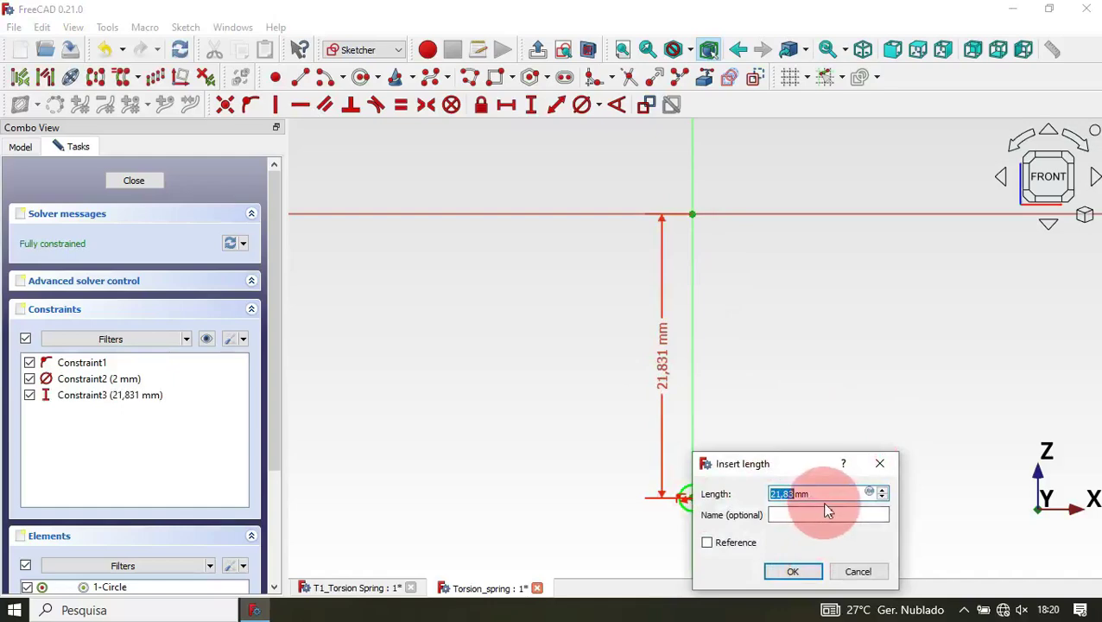
pyautogui.write('5')
pyautogui.press('Return')
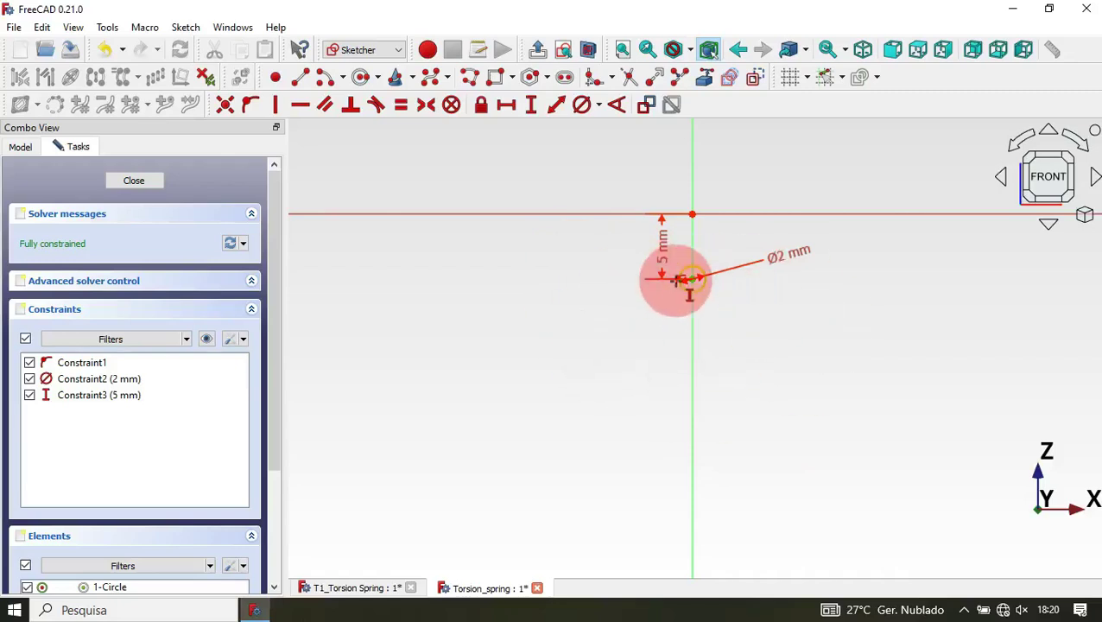
pyautogui.press('Escape')
pyautogui.press('Escape')
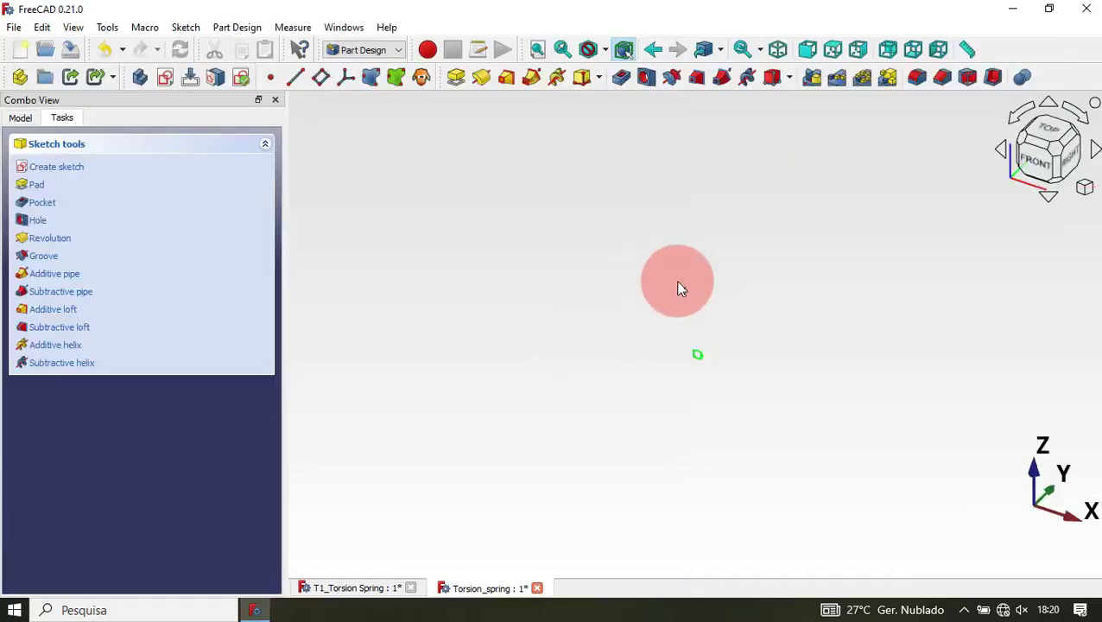
# Fit the view to the circle sketch and inspect the sketch under the body along with its properties.
pyautogui.press('v')
pyautogui.press('f')
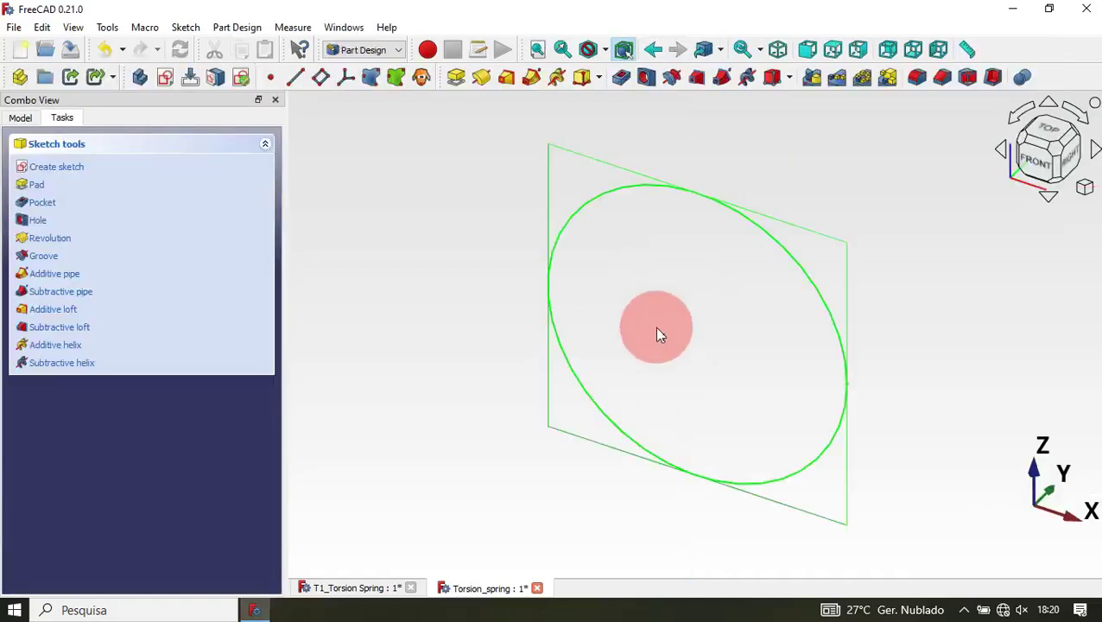
pyautogui.click(488, 248)
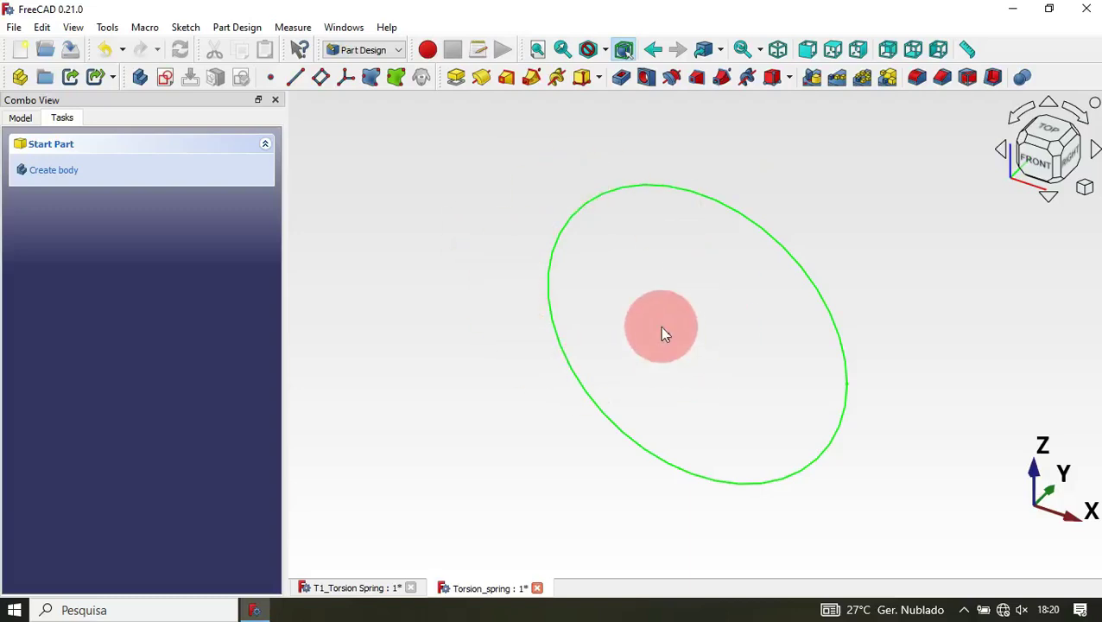
pyautogui.click(20, 118)
pyautogui.click(84, 201)
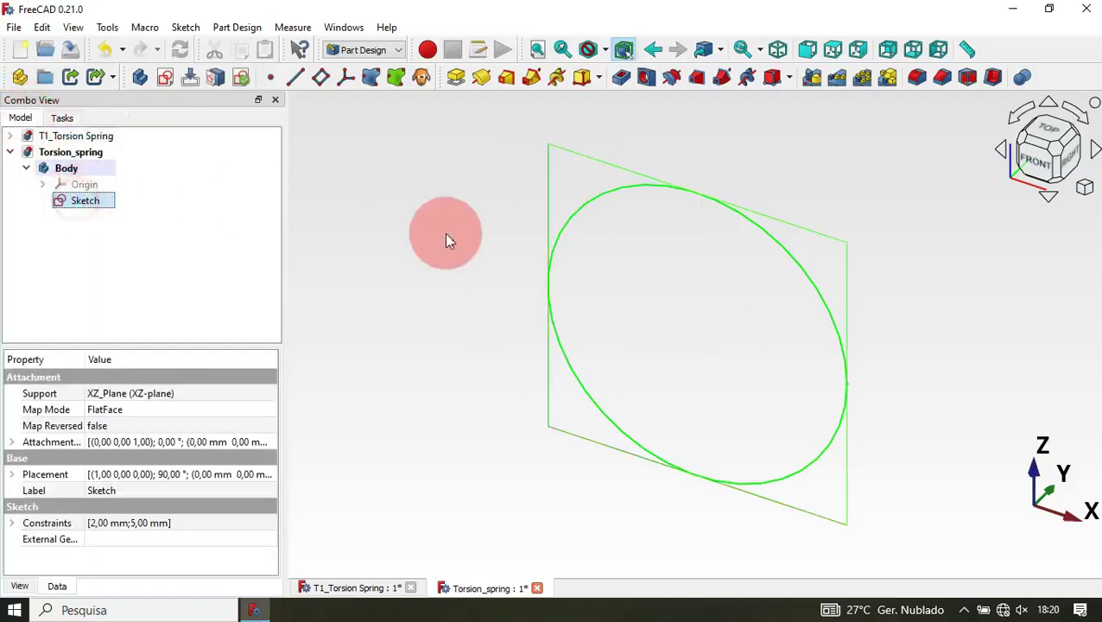
pyautogui.click(445, 235)
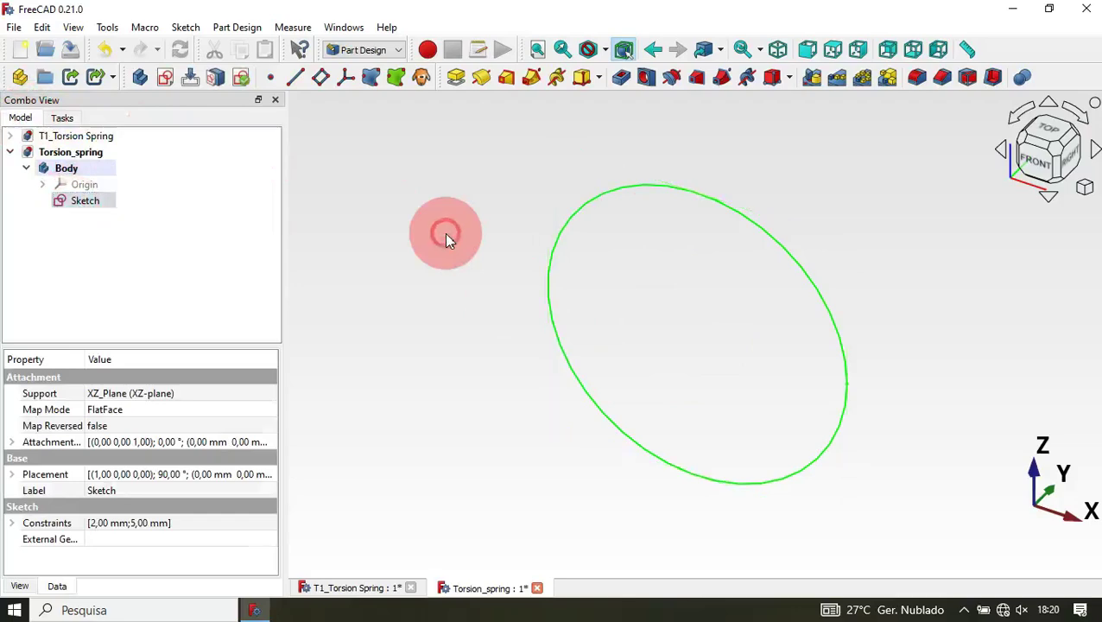
# Create an additive helix from the circle sketch, using the Base X axis as its axis.
pyautogui.click(735, 209)
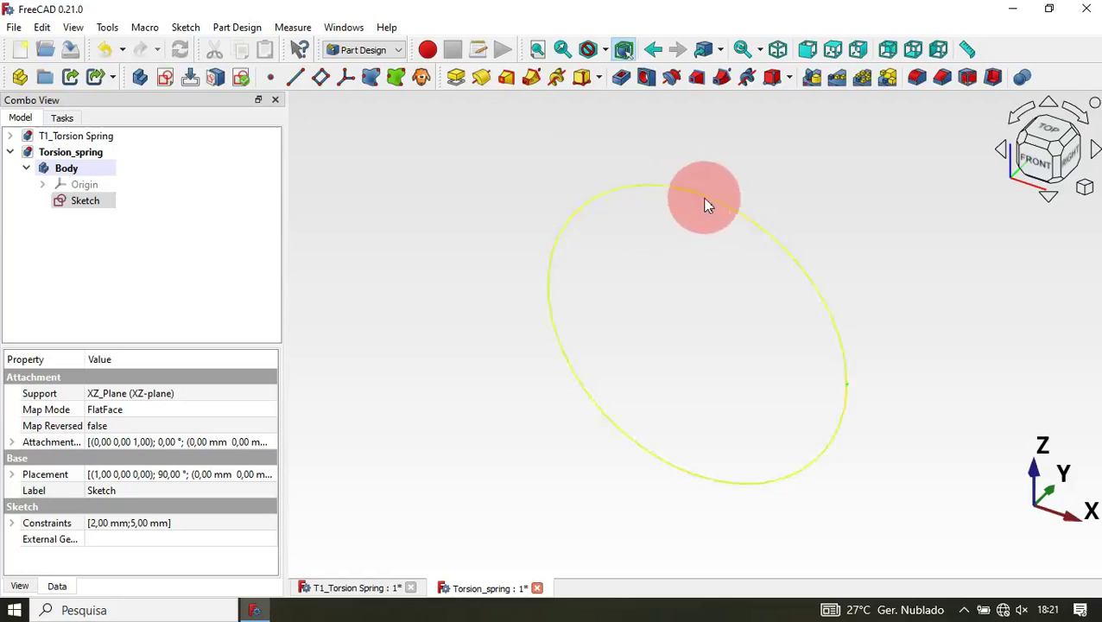
pyautogui.click(556, 79)
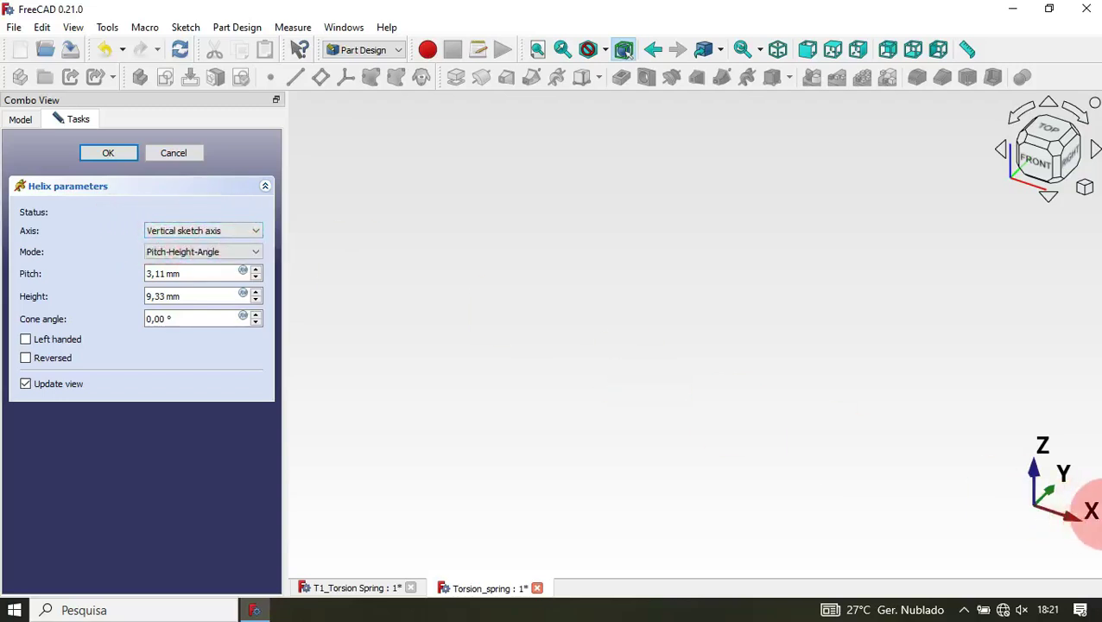
pyautogui.click(224, 230)
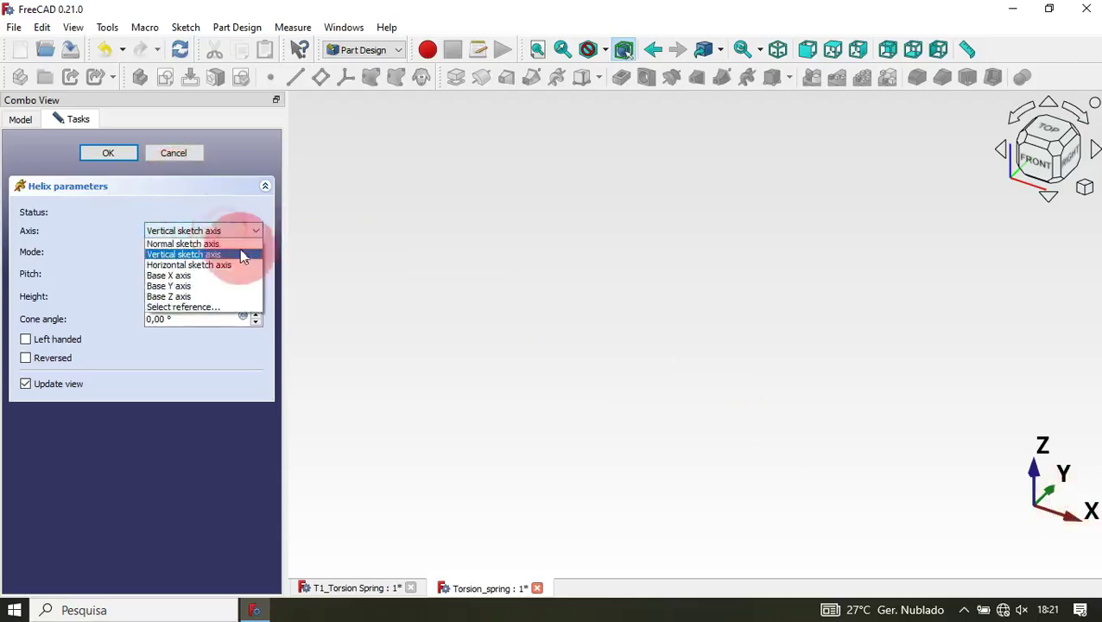
pyautogui.click(223, 275)
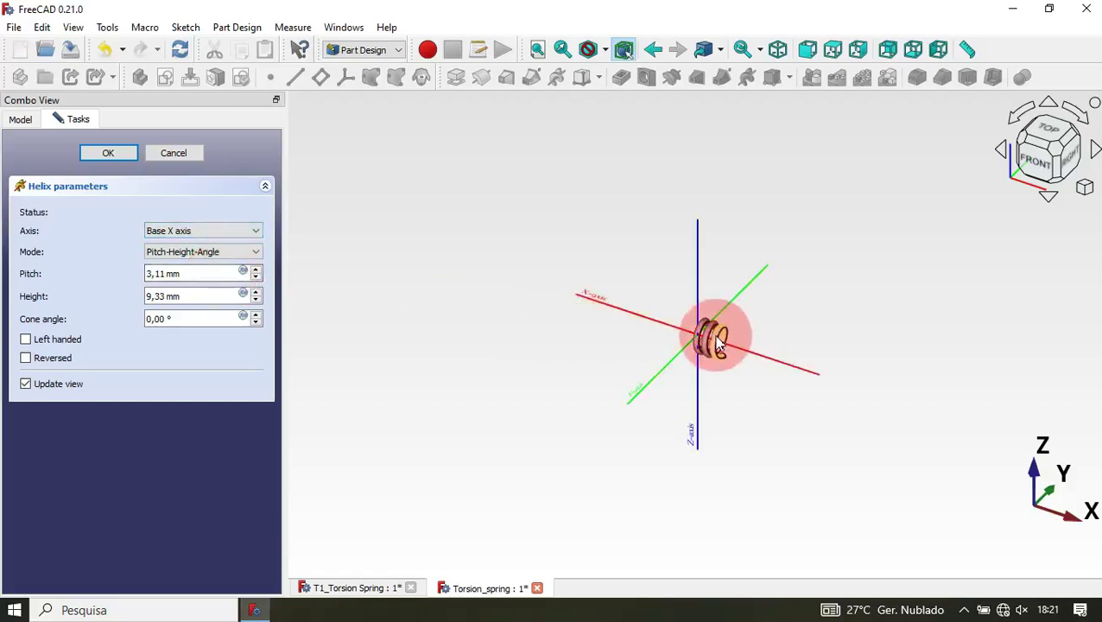
pyautogui.scroll(5, 717, 343)
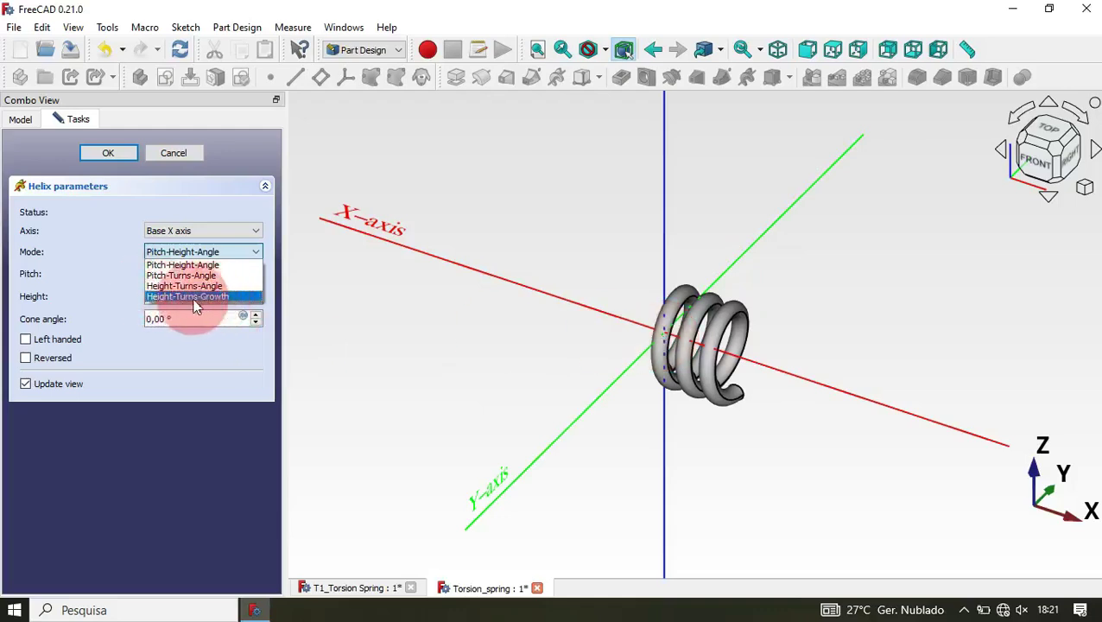
# Define the helix by Height-Turns-Growth with a height of 15 mm and 5.25 turns, and confirm it.
pyautogui.click(245, 298)
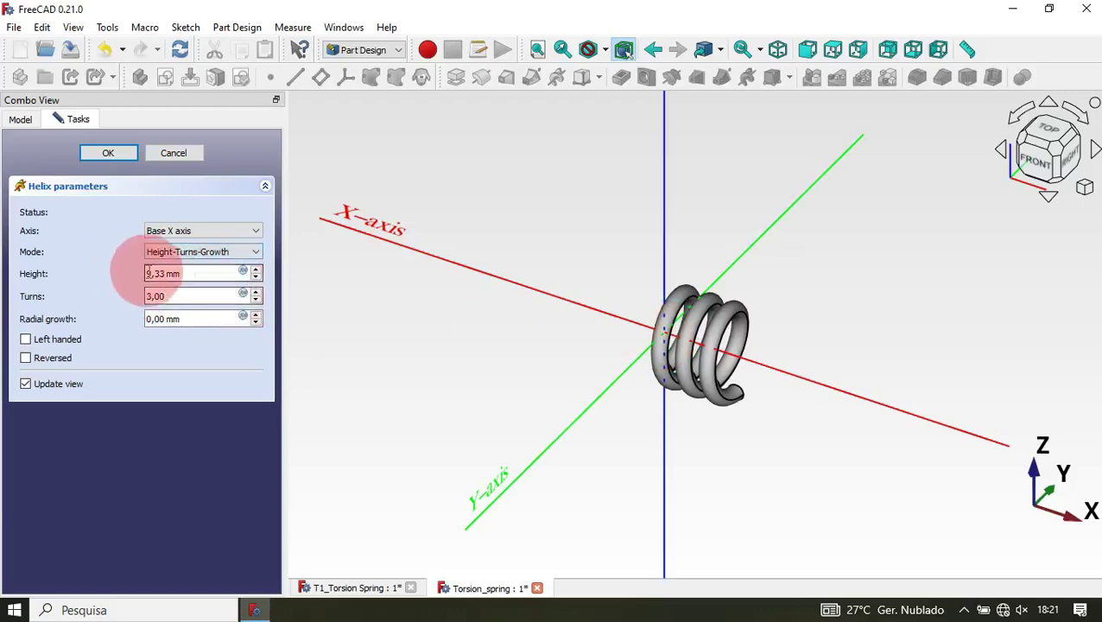
pyautogui.doubleClick(196, 273)
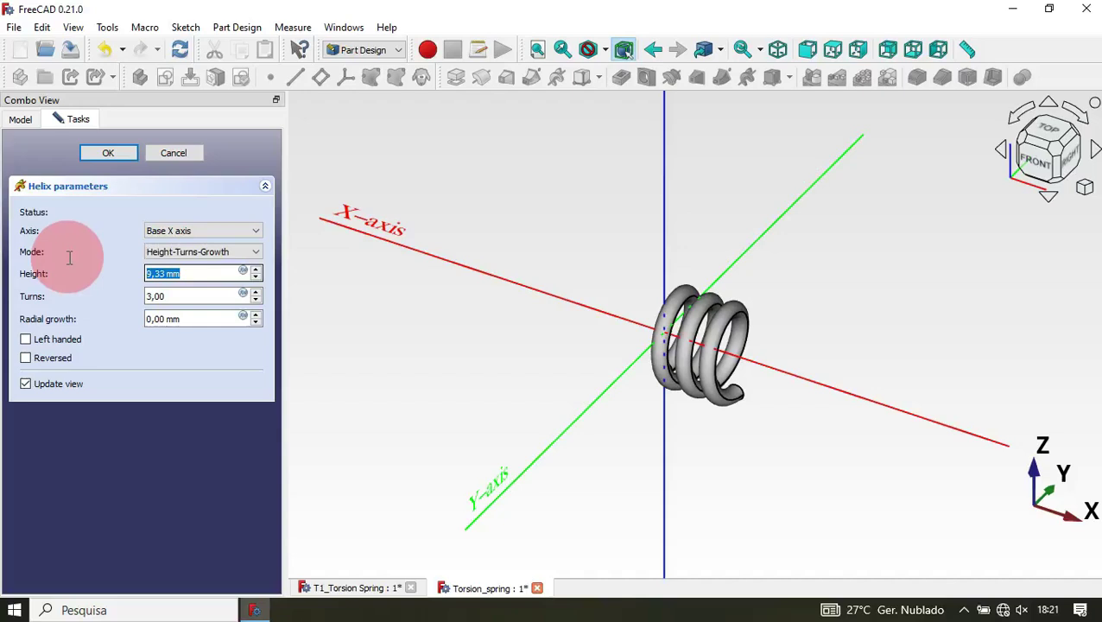
pyautogui.write('15')
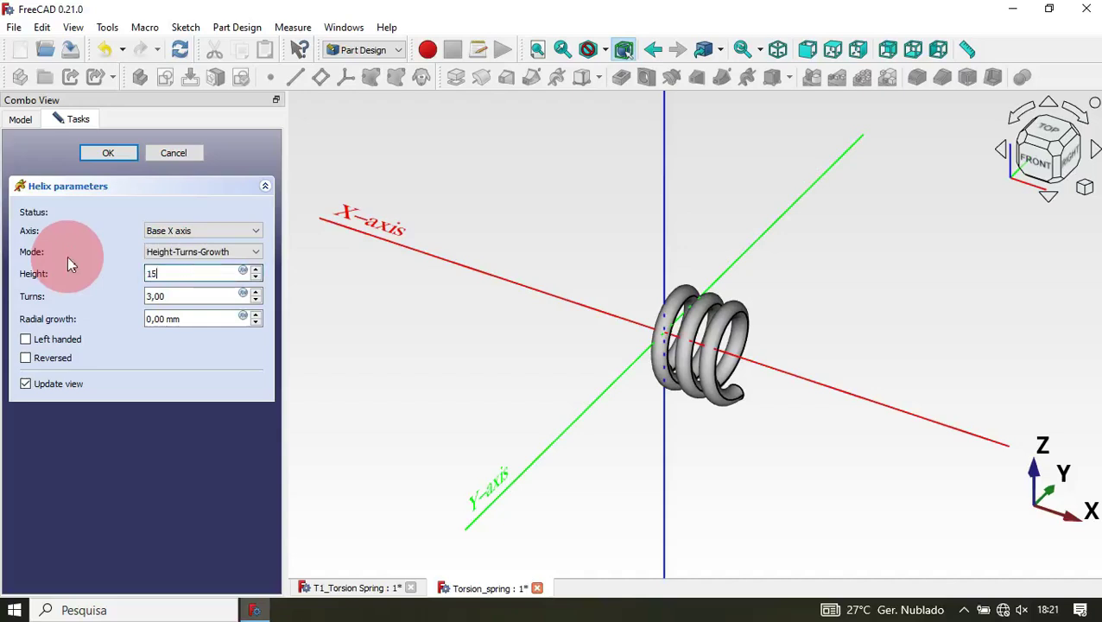
pyautogui.doubleClick(191, 297)
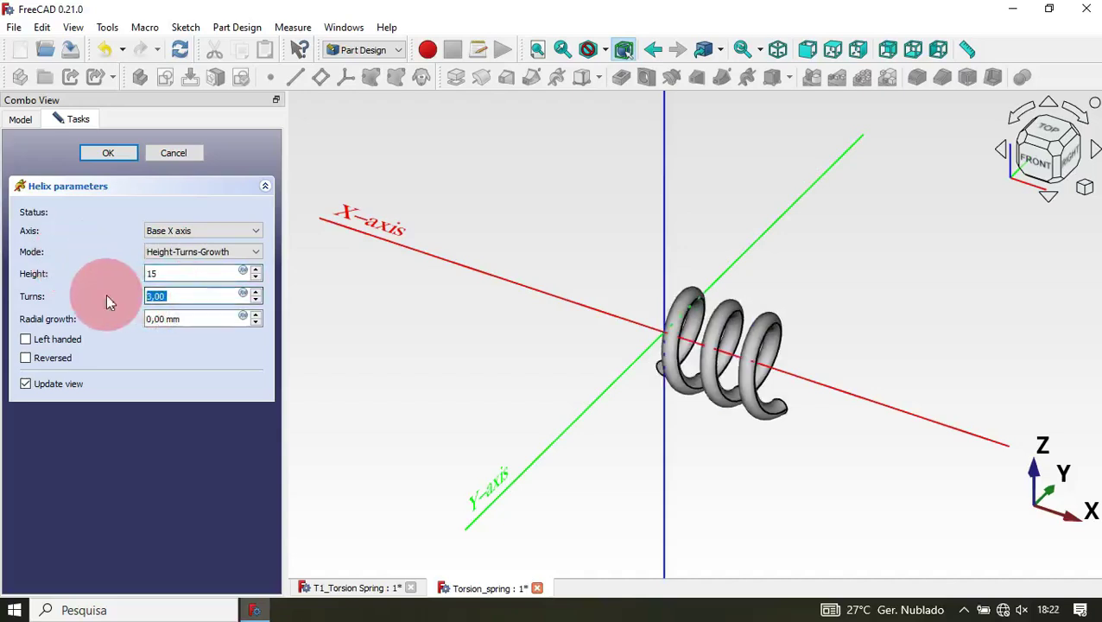
pyautogui.write('5.25')
pyautogui.moveTo(743, 432); pyautogui.dragTo(737, 328)
pyautogui.scroll(-5, 770, 389)
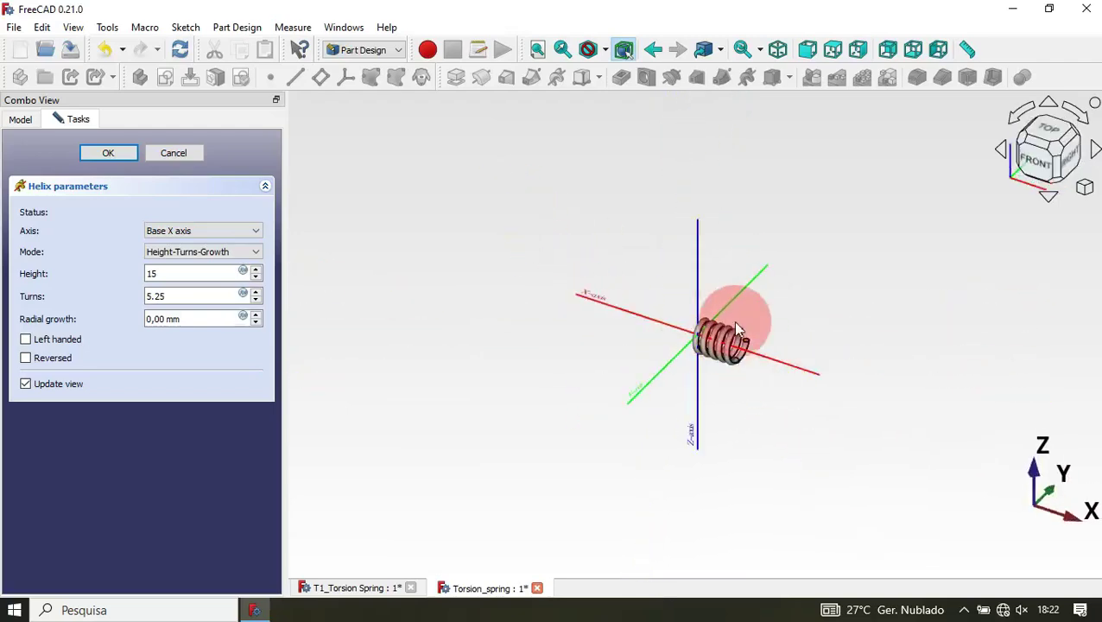
pyautogui.scroll(5, 737, 328)
pyautogui.scroll(-1, 736, 328)
pyautogui.click(173, 208)
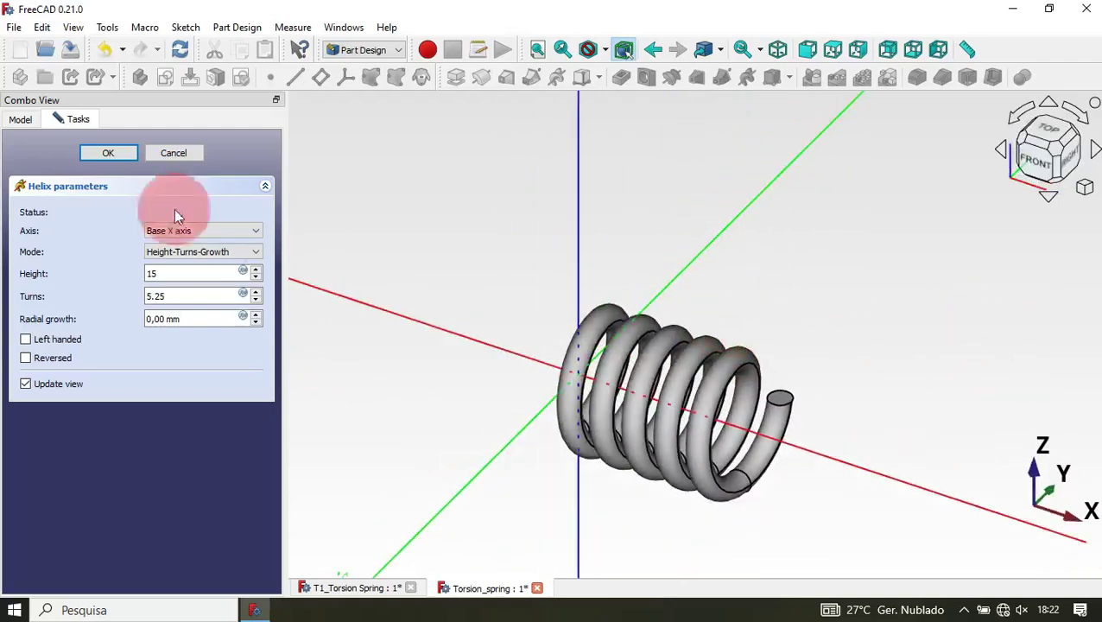
pyautogui.click(110, 153)
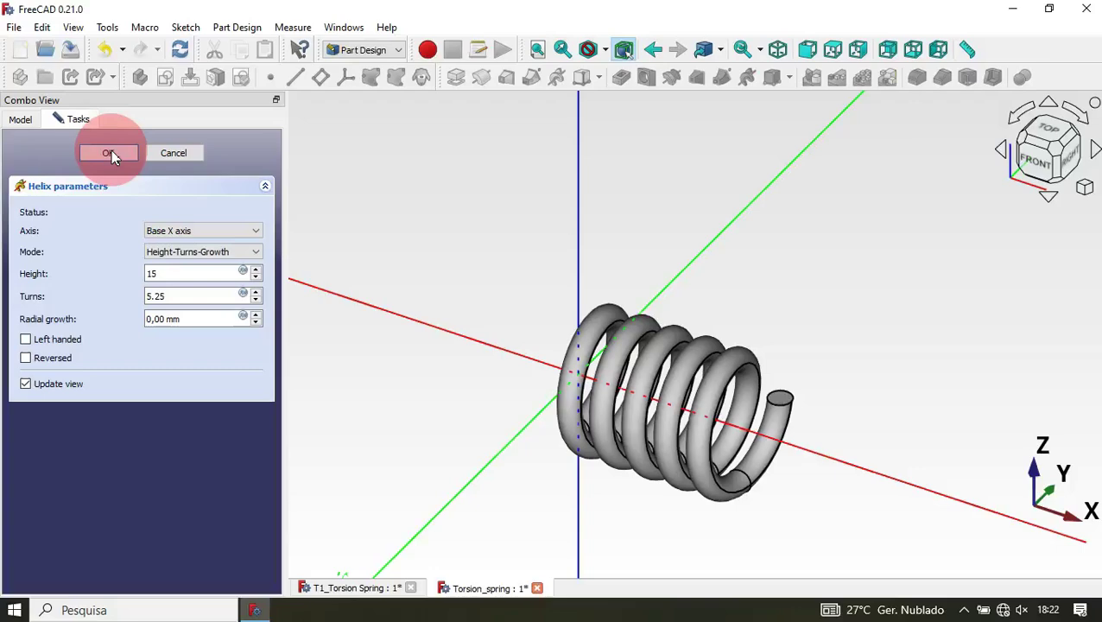
pyautogui.moveTo(691, 285); pyautogui.dragTo(496, 393)
pyautogui.scroll(2, 497, 393)
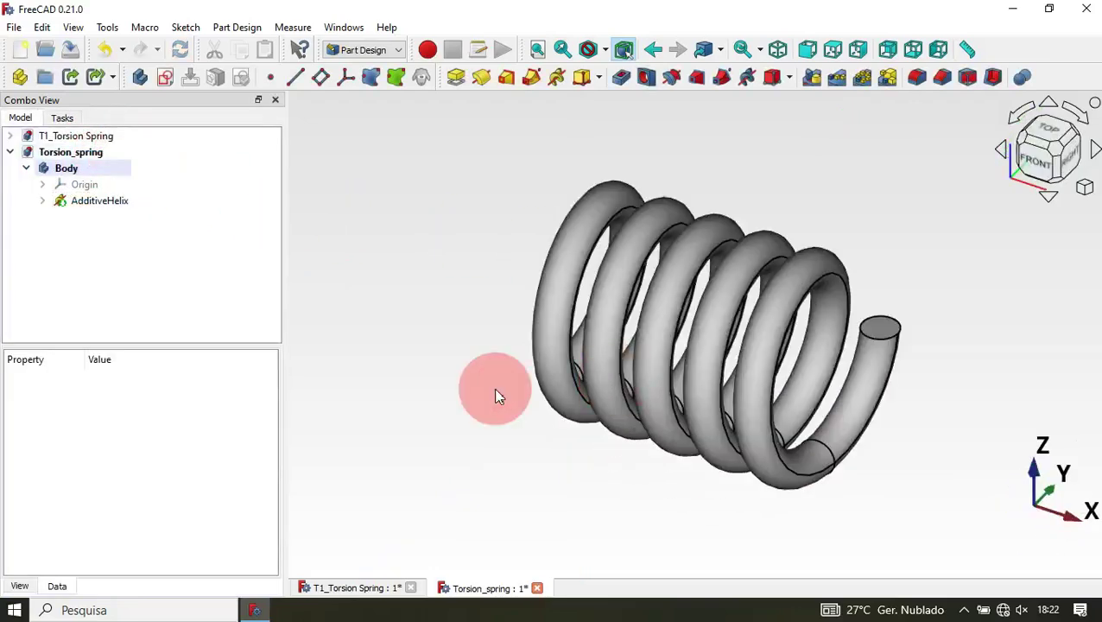
# Examine the legs of the finished spring in the T1_Torsion Spring document, and return to the Torsion_spring document.
pyautogui.click(350, 588)
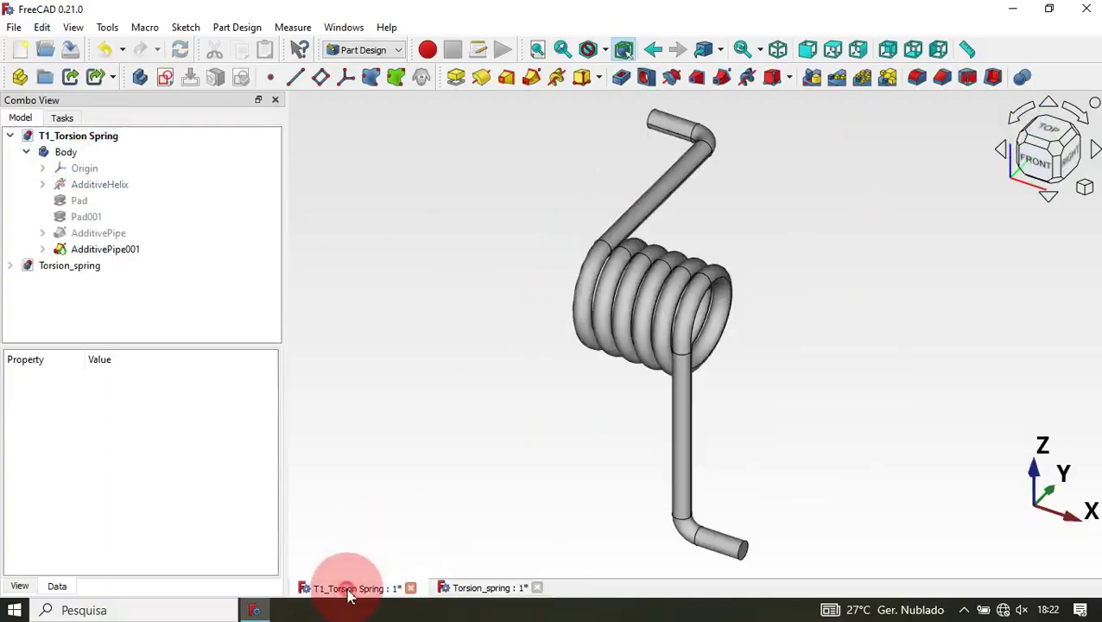
pyautogui.click(704, 432)
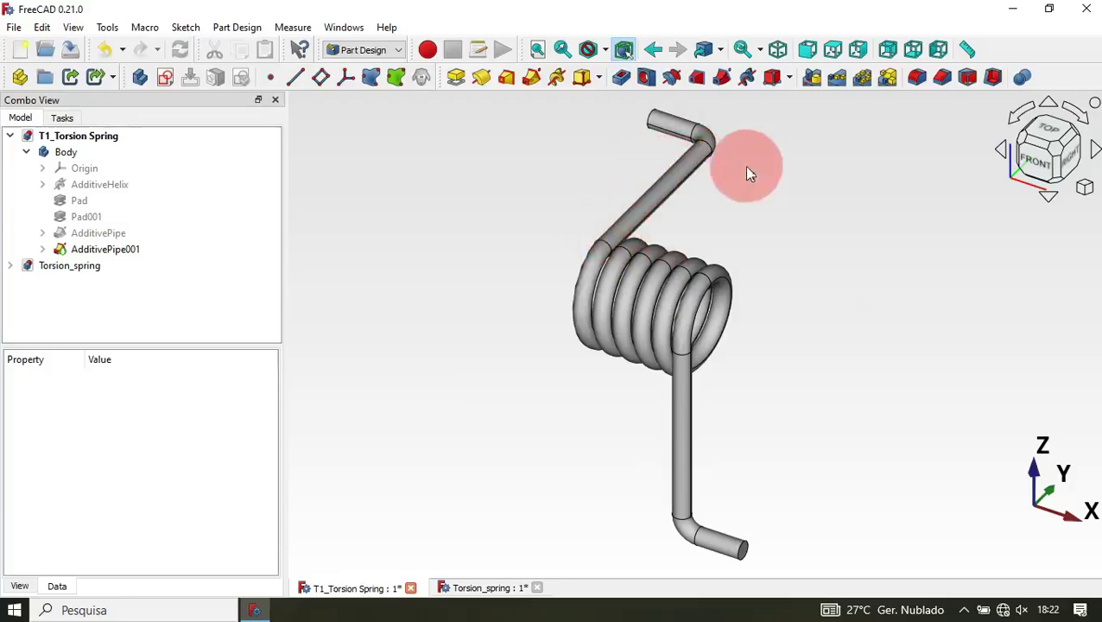
pyautogui.click(556, 432)
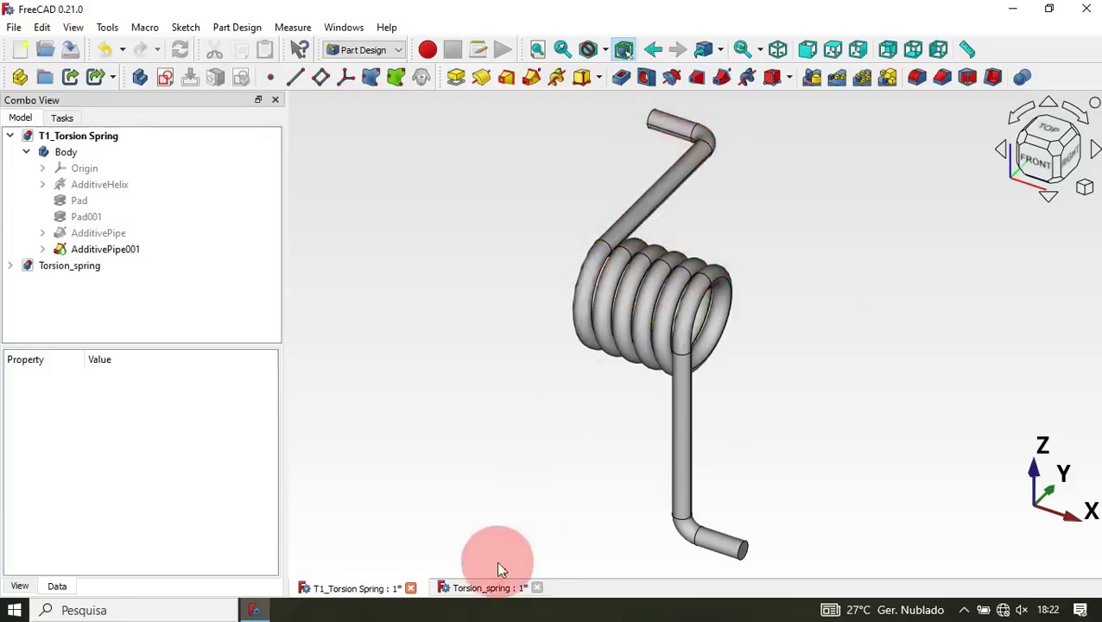
pyautogui.click(489, 587)
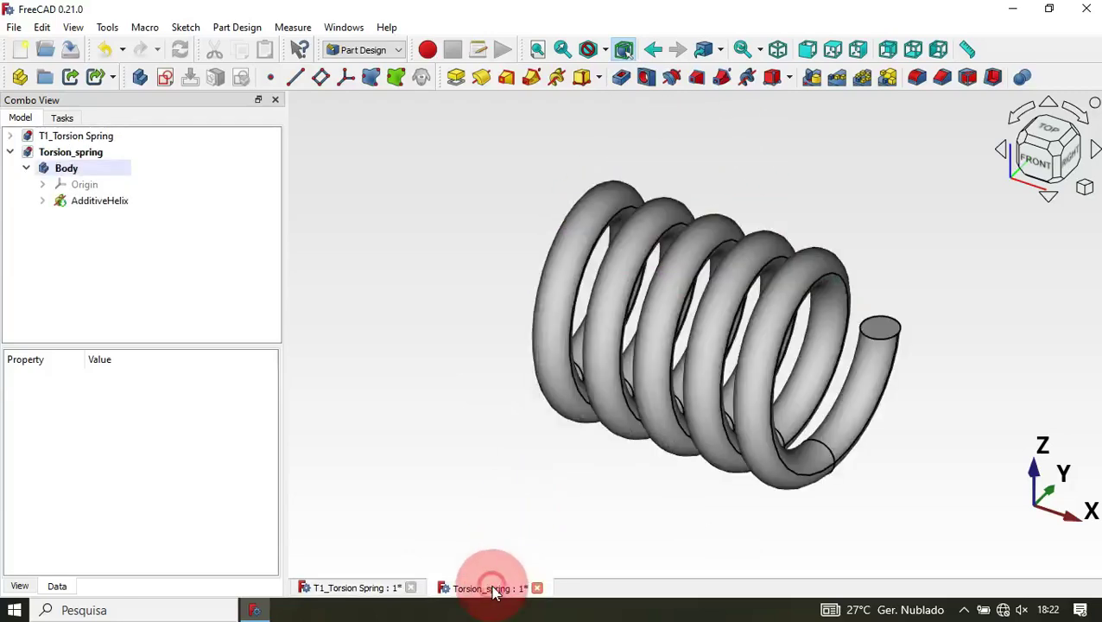
# Pad the helix's upward-facing end face at the far end of the coil by 20 mm to form the vertical leg.
pyautogui.click(881, 331)
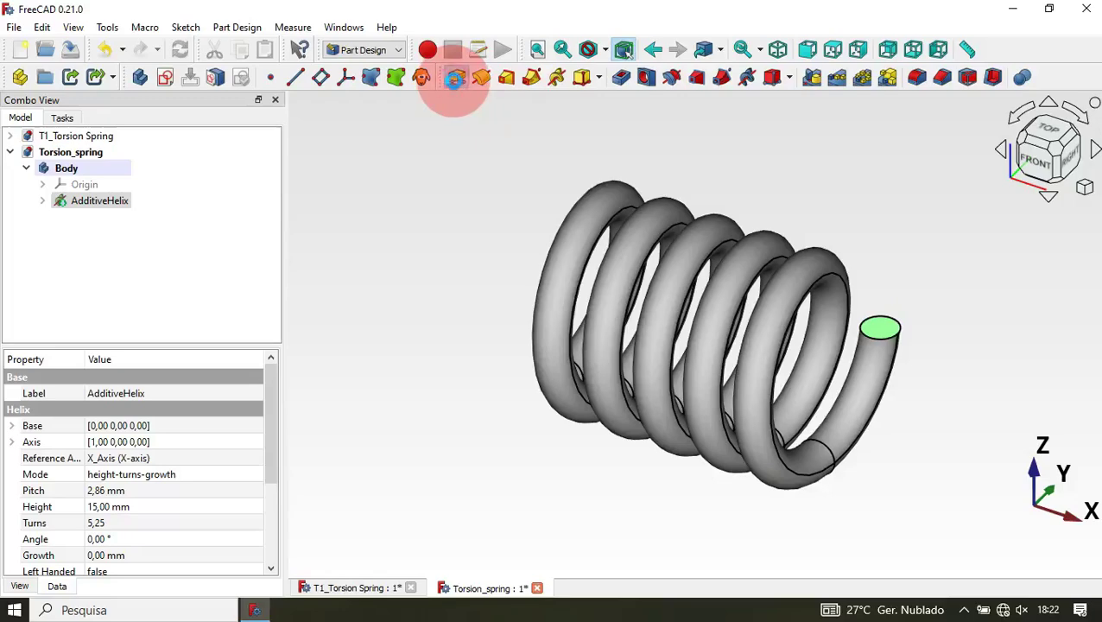
pyautogui.click(455, 77)
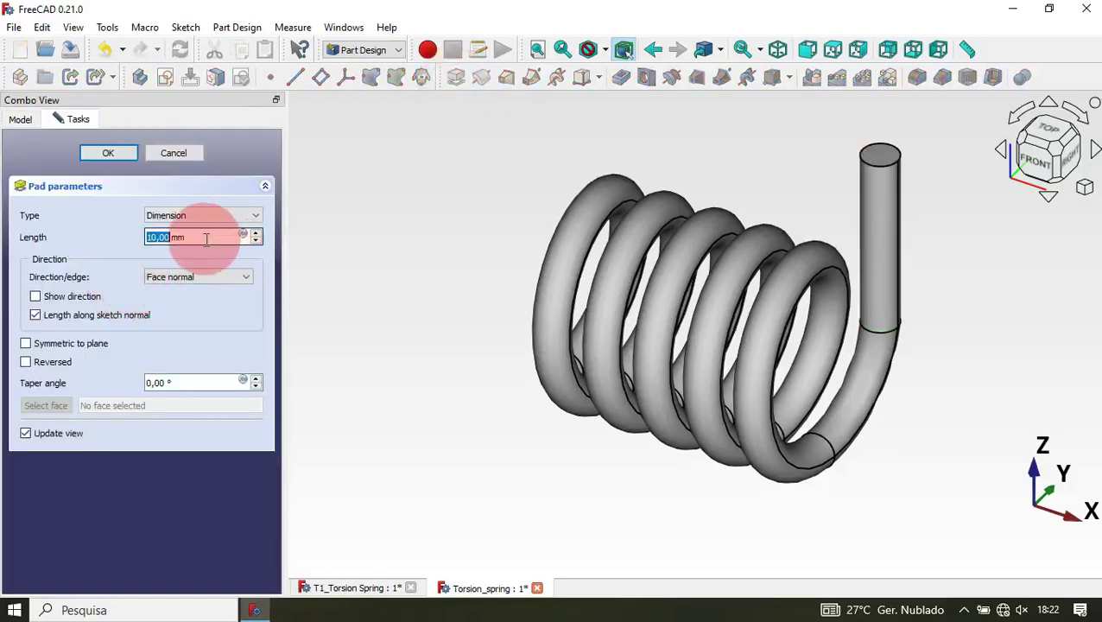
pyautogui.write('2')
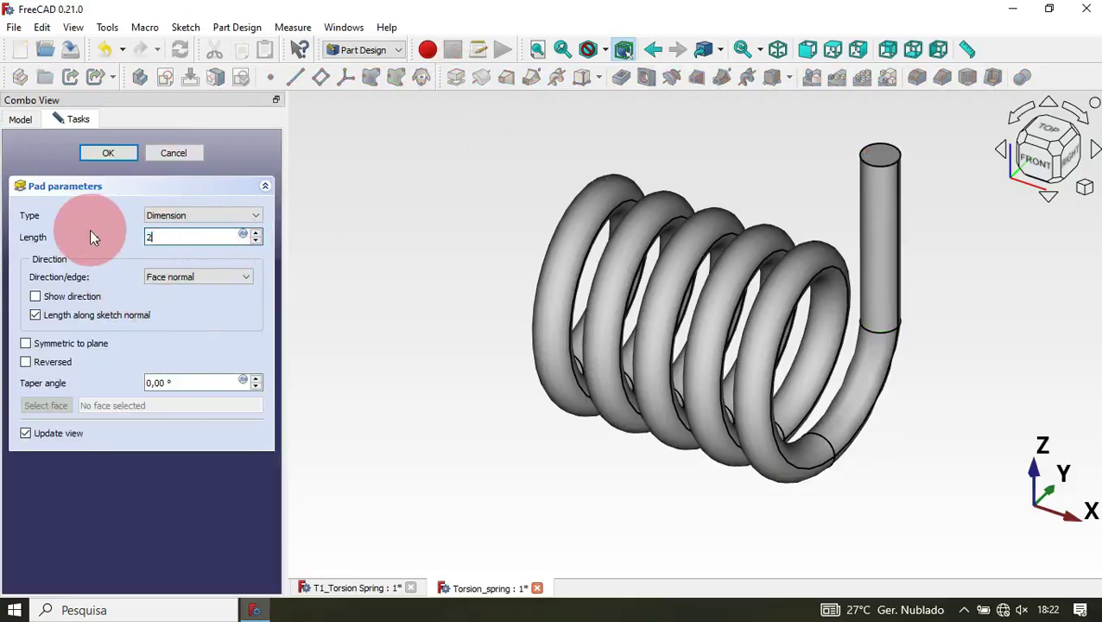
pyautogui.write('0')
pyautogui.press('Return')
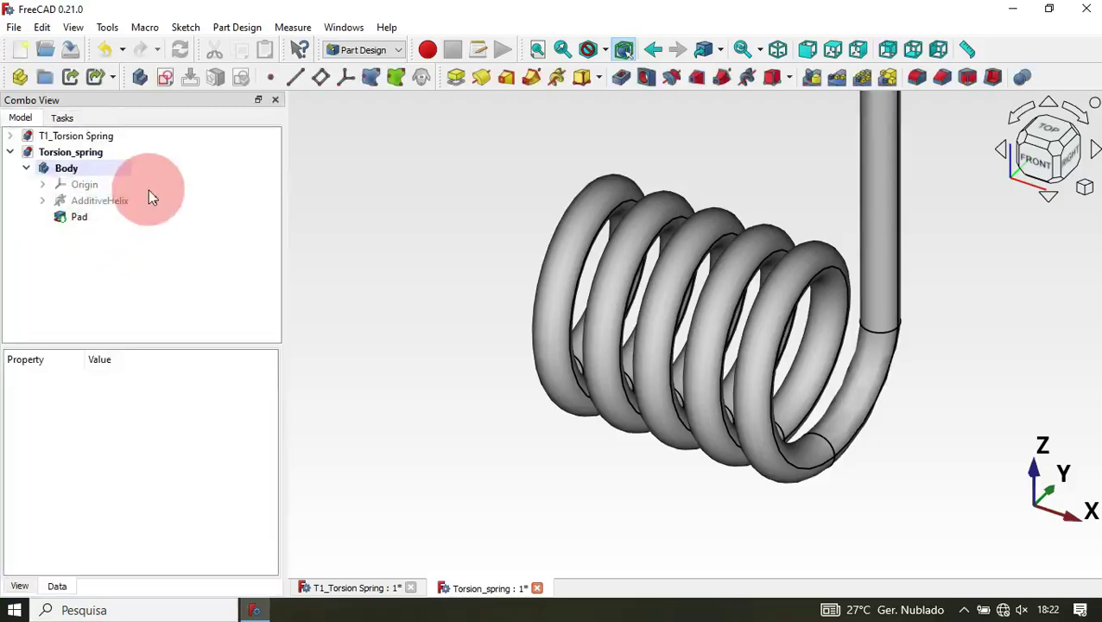
pyautogui.press('v')
pyautogui.press('f')
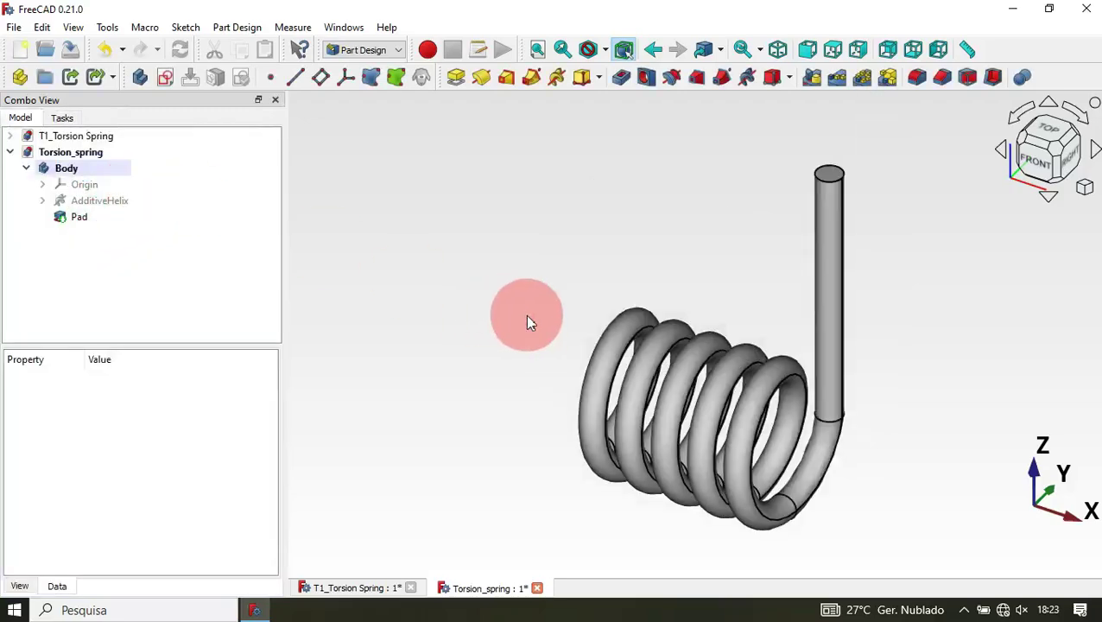
# Pad the end face at the coil's other end by 20 mm to form the second straight leg.
pyautogui.moveTo(505, 364); pyautogui.dragTo(684, 369, button='middle')
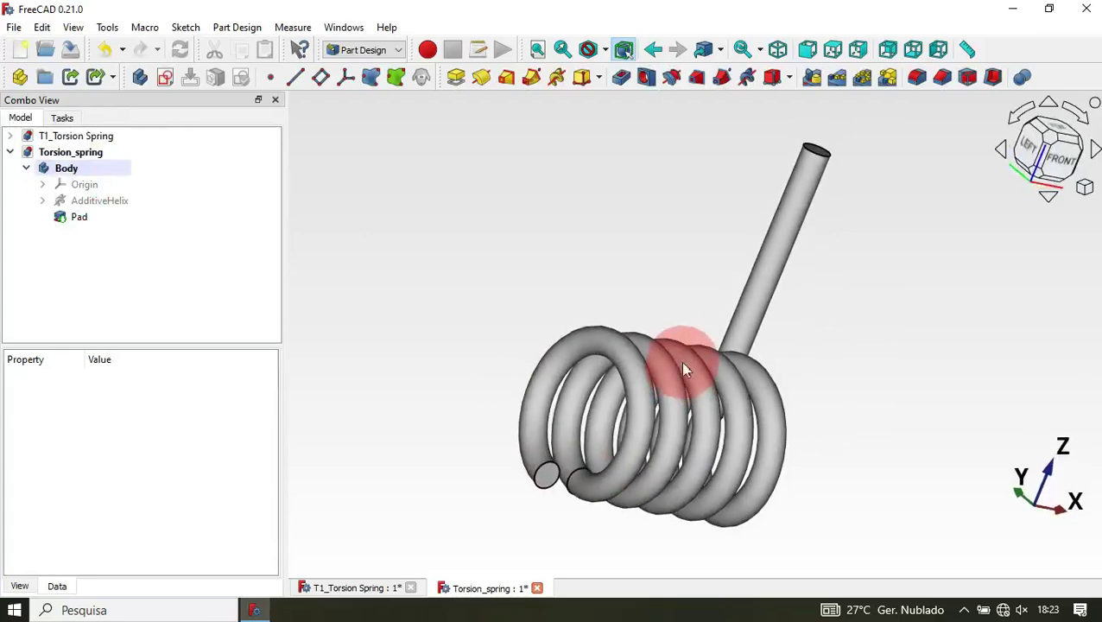
pyautogui.click(549, 481)
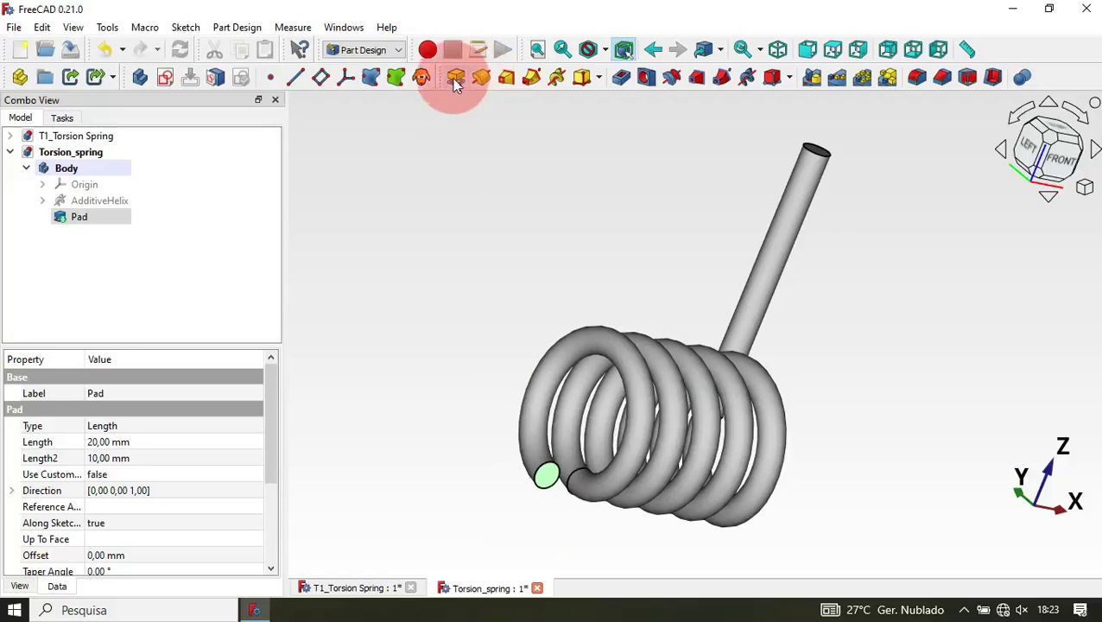
pyautogui.moveTo(209, 238); pyautogui.dragTo(76, 221)
pyautogui.write('20')
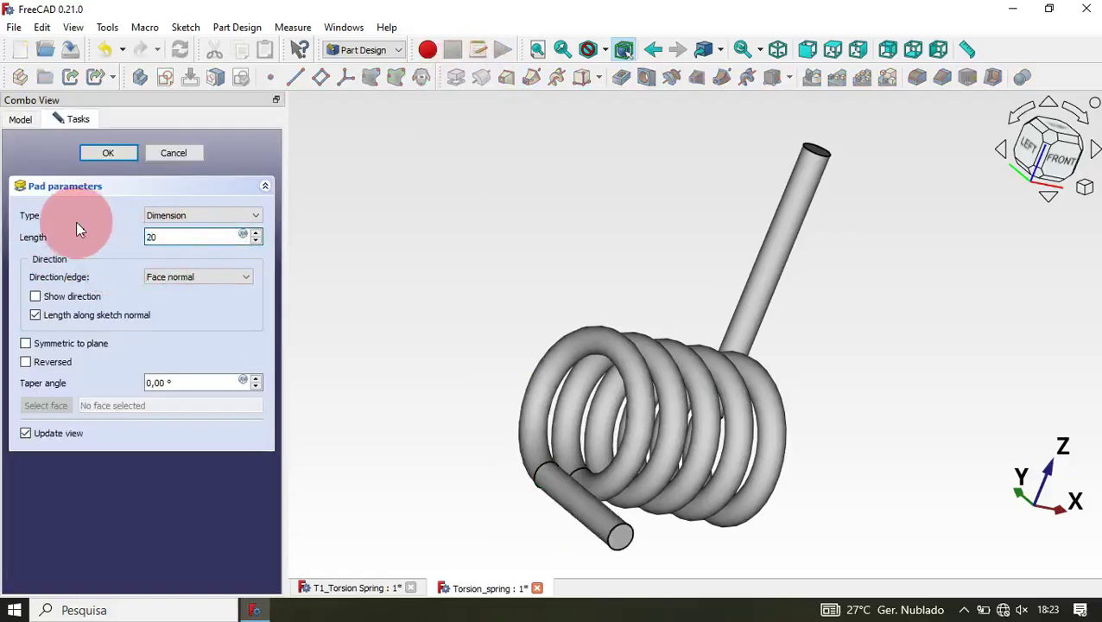
pyautogui.press('Return')
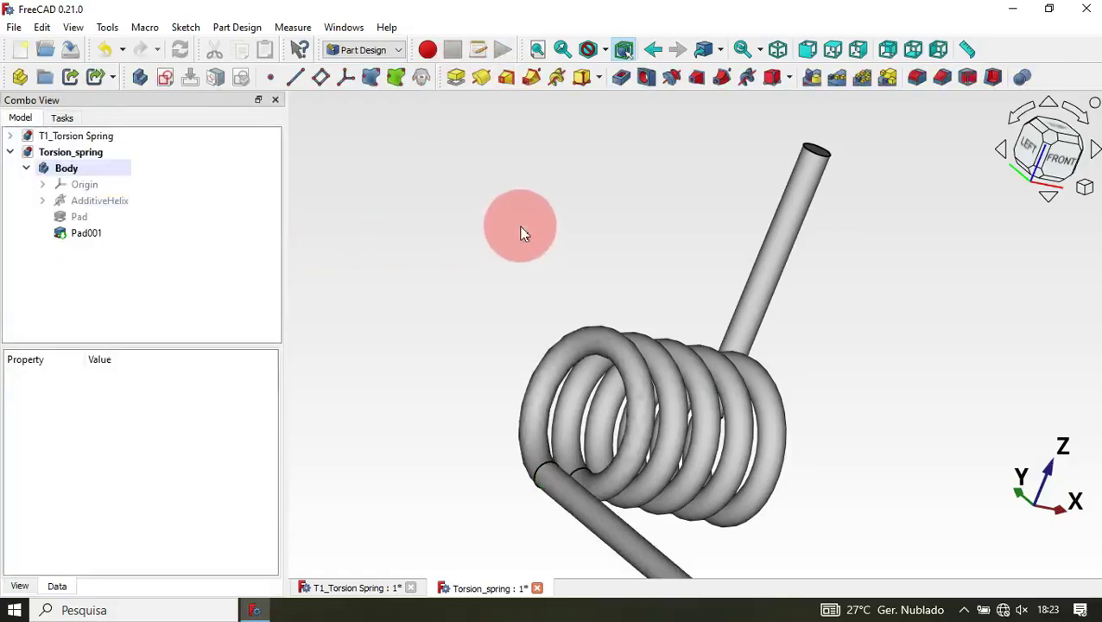
pyautogui.moveTo(521, 227); pyautogui.dragTo(421, 298, button='middle')
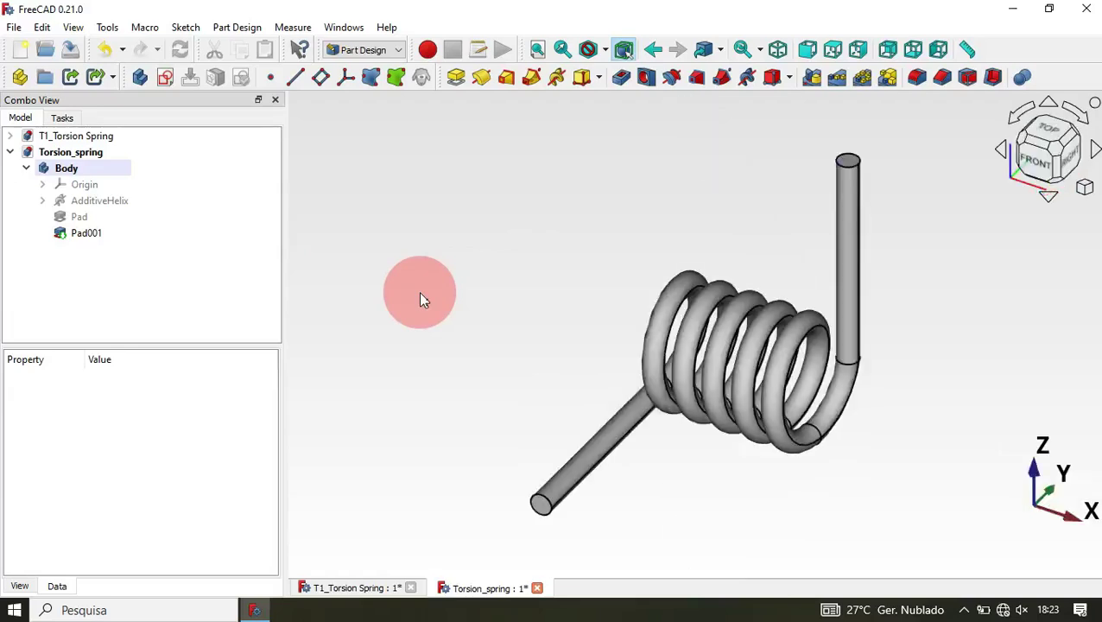
# Check the bent leg ends in the T1_Torsion Spring document, and start a path sketch on the XZ-plane of Torsion_spring.
pyautogui.click(333, 588)
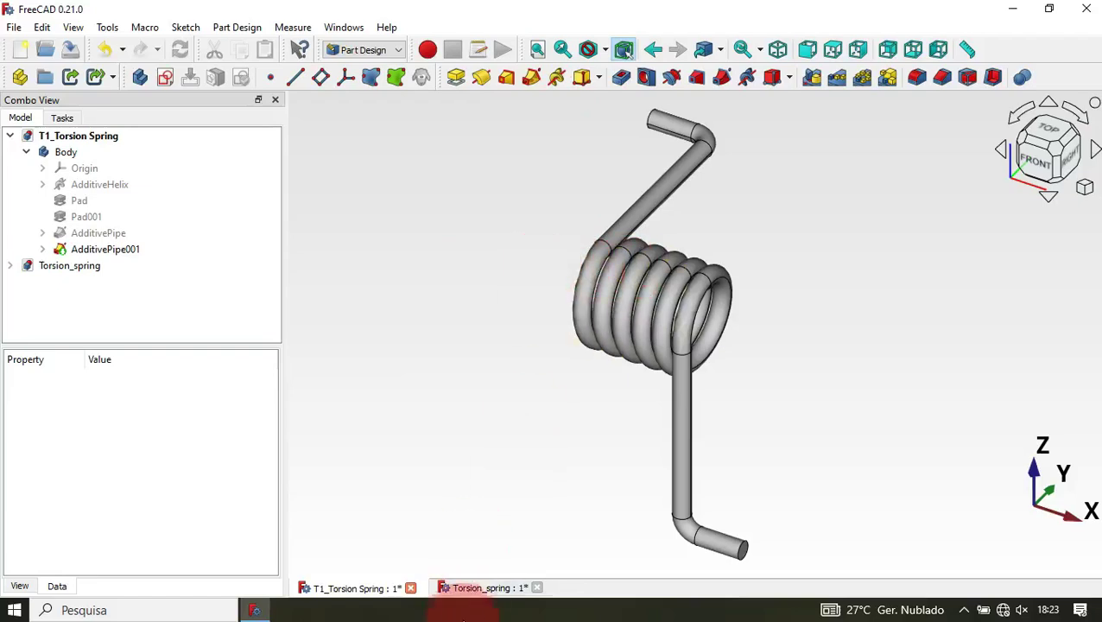
pyautogui.click(482, 588)
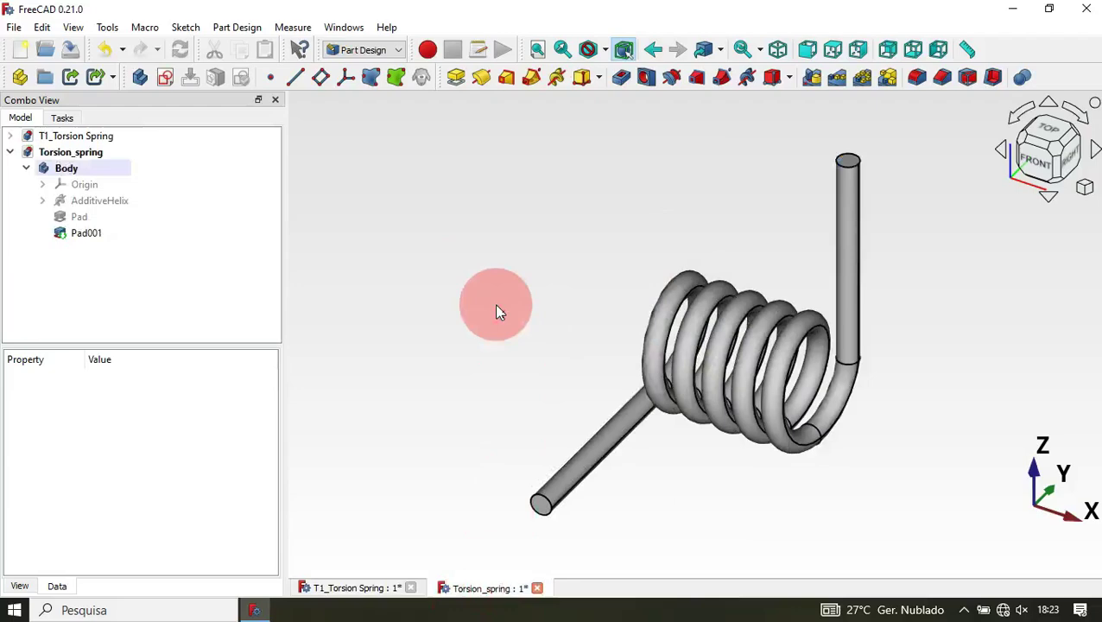
pyautogui.click(167, 78)
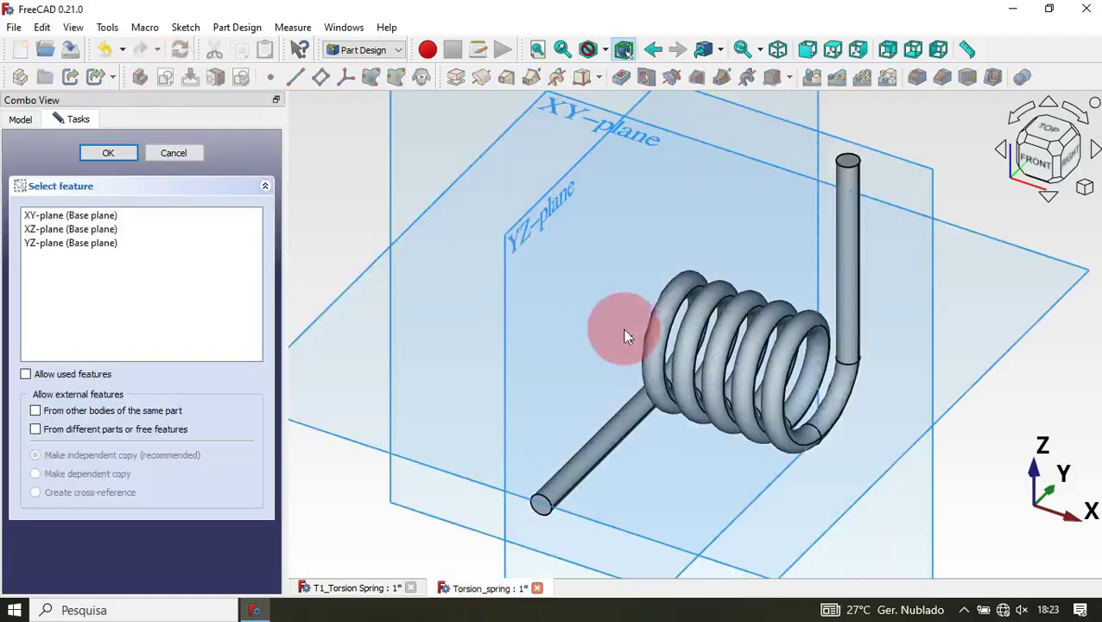
pyautogui.scroll(-3, 700, 388)
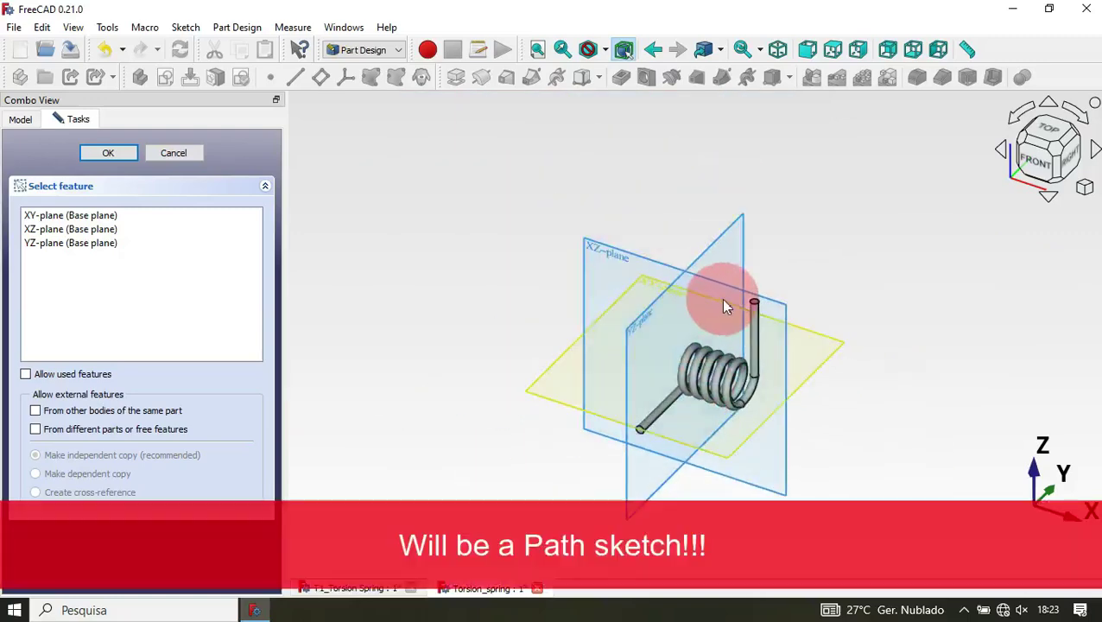
pyautogui.scroll(4, 721, 298)
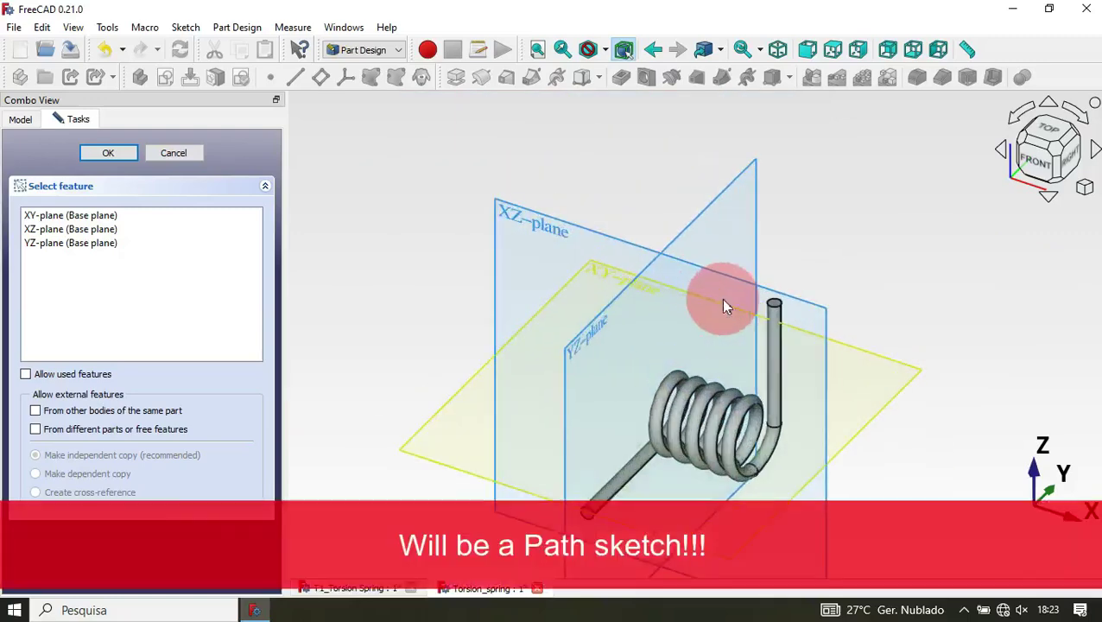
pyautogui.click(532, 230)
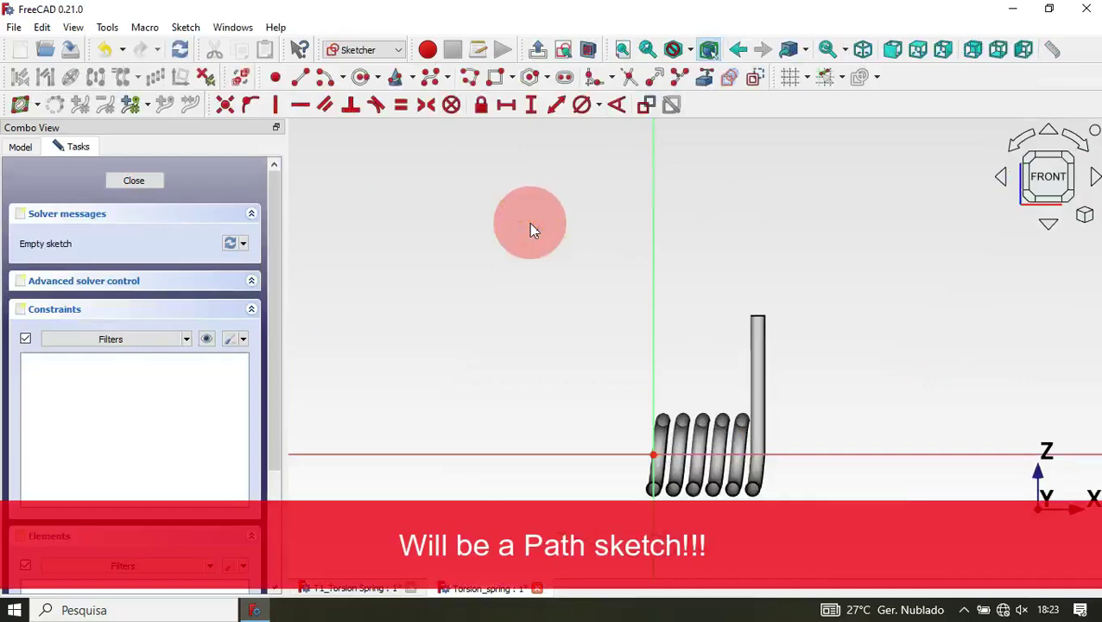
# Sketch a horizontal line about 5 mm long above the X axis, continued by a tangent arc ending at the origin.
pyautogui.scroll(3, 775, 321)
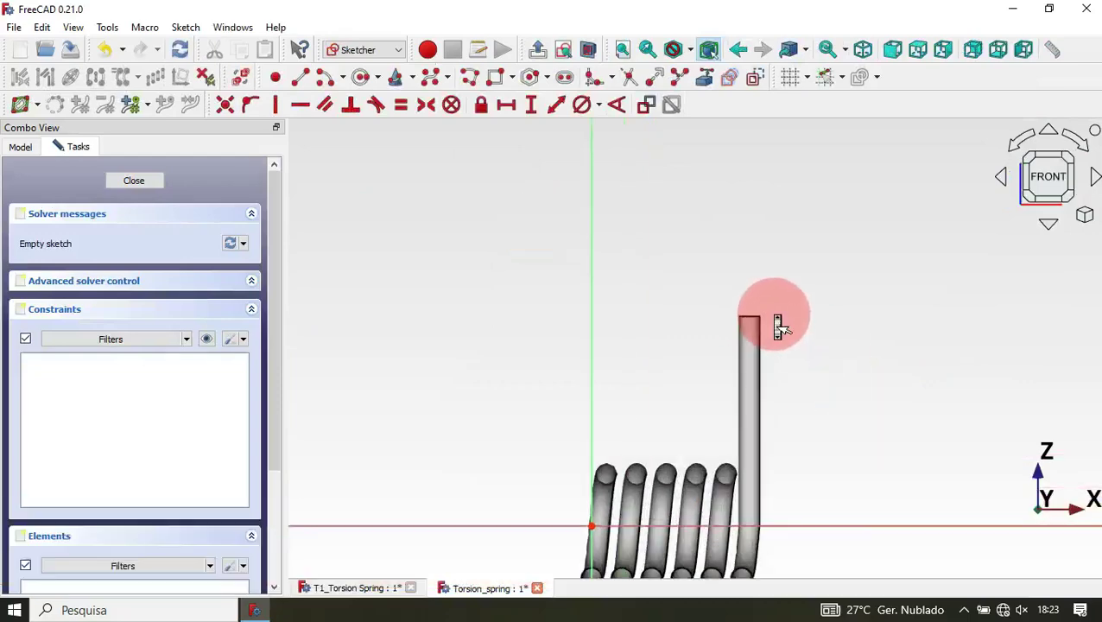
pyautogui.scroll(-4, 652, 292)
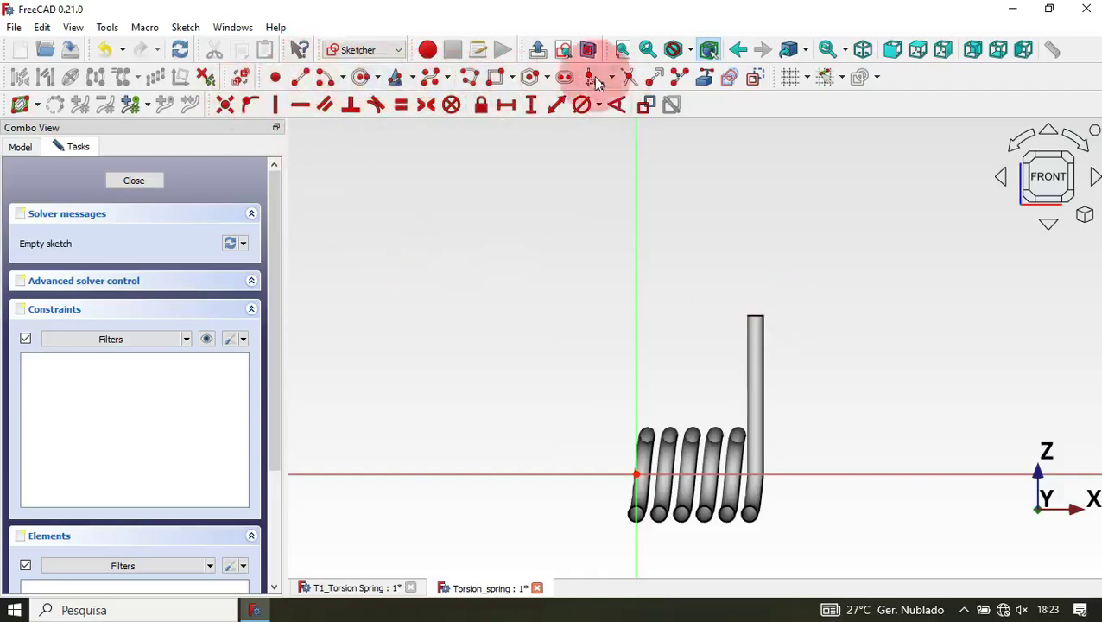
pyautogui.scroll(4, 665, 480)
pyautogui.click(753, 395)
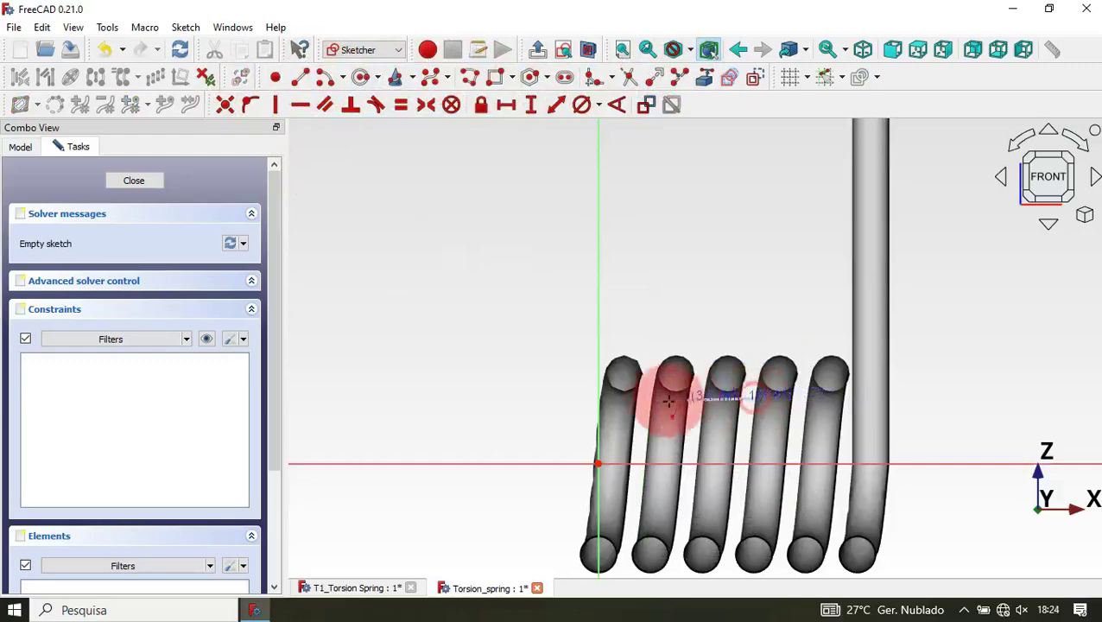
pyautogui.click(618, 399)
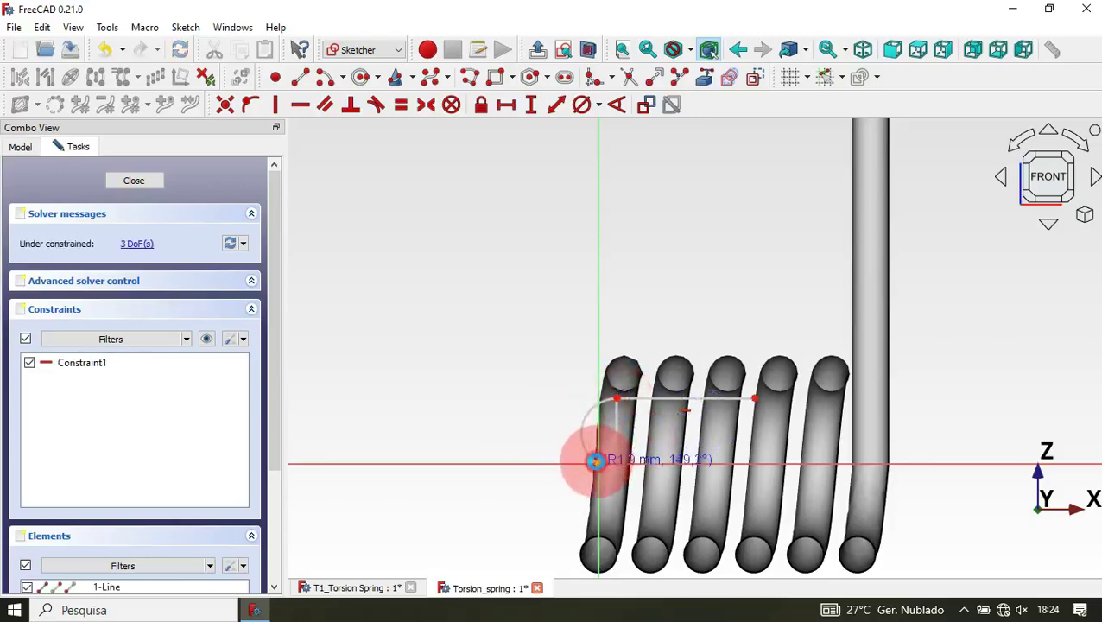
pyautogui.click(596, 460)
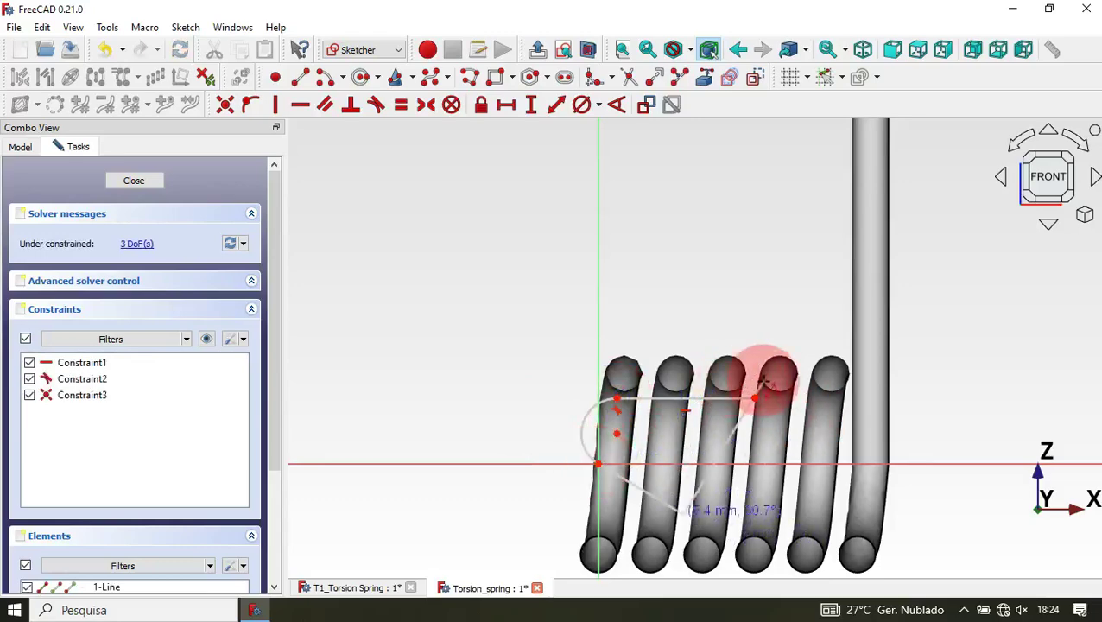
pyautogui.scroll(1, 678, 488)
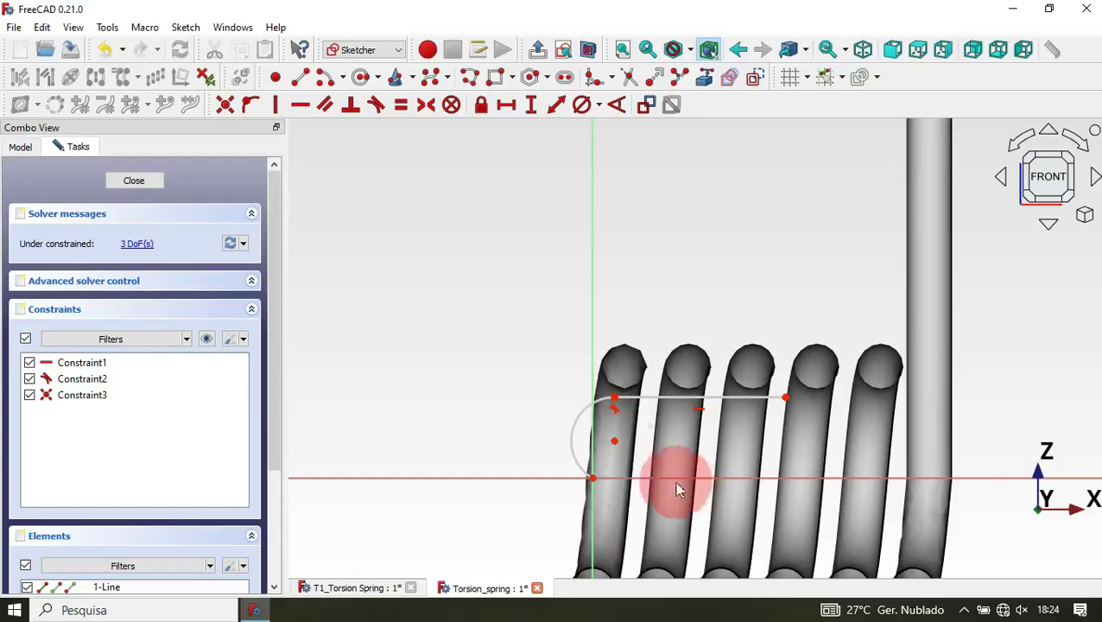
# Constrain the arc's centre onto the horizontal axis and enlarge the arc to a radius of about 3.6 mm.
pyautogui.click(612, 439)
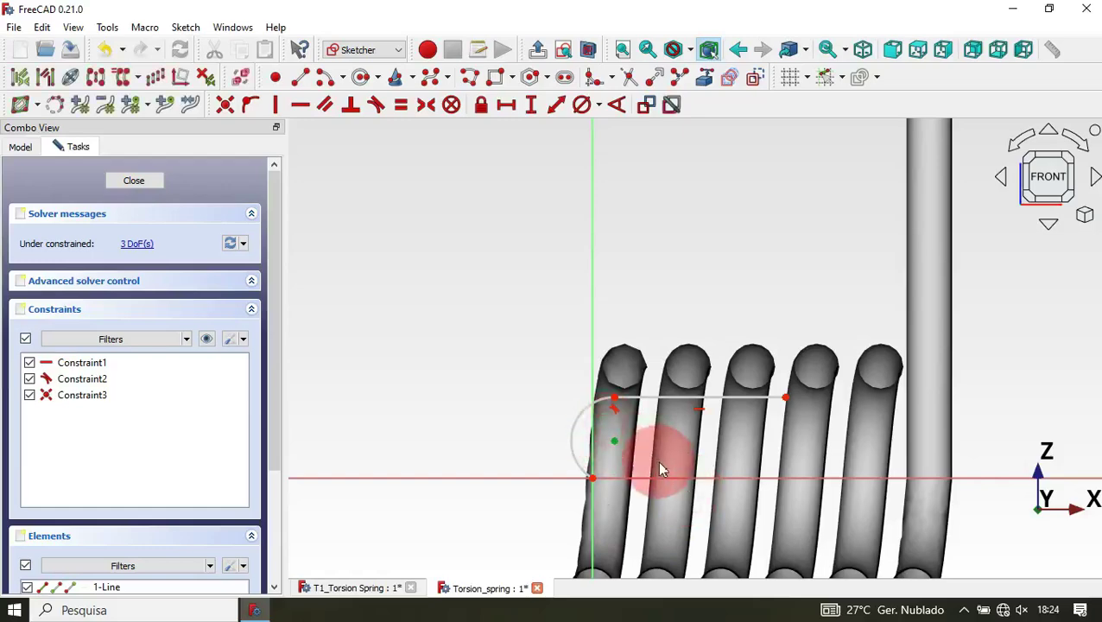
pyautogui.click(710, 475)
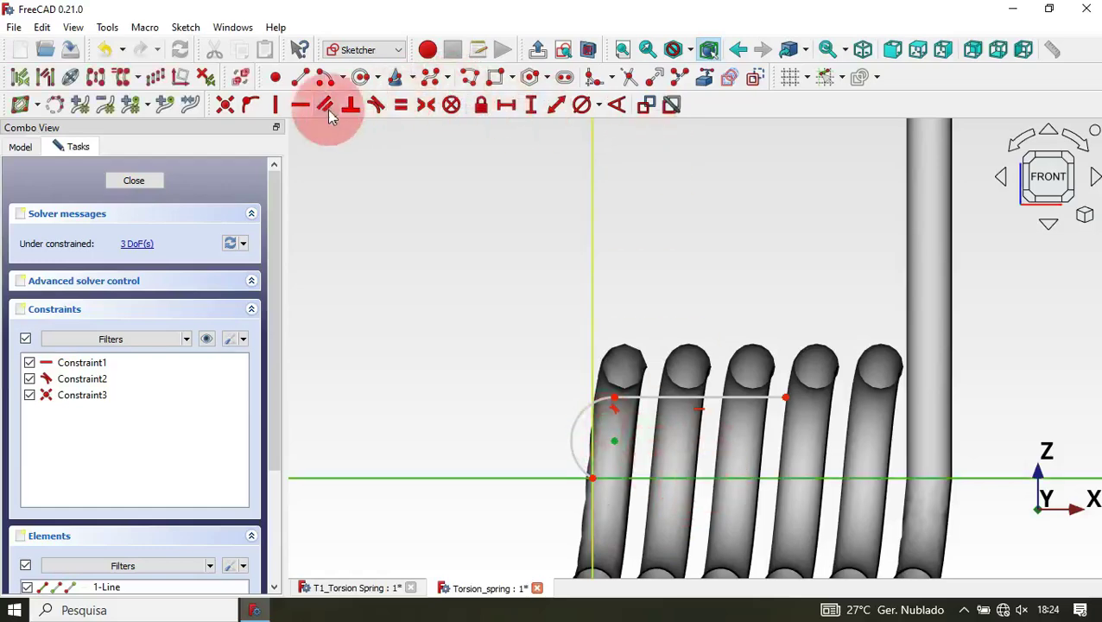
pyautogui.click(251, 107)
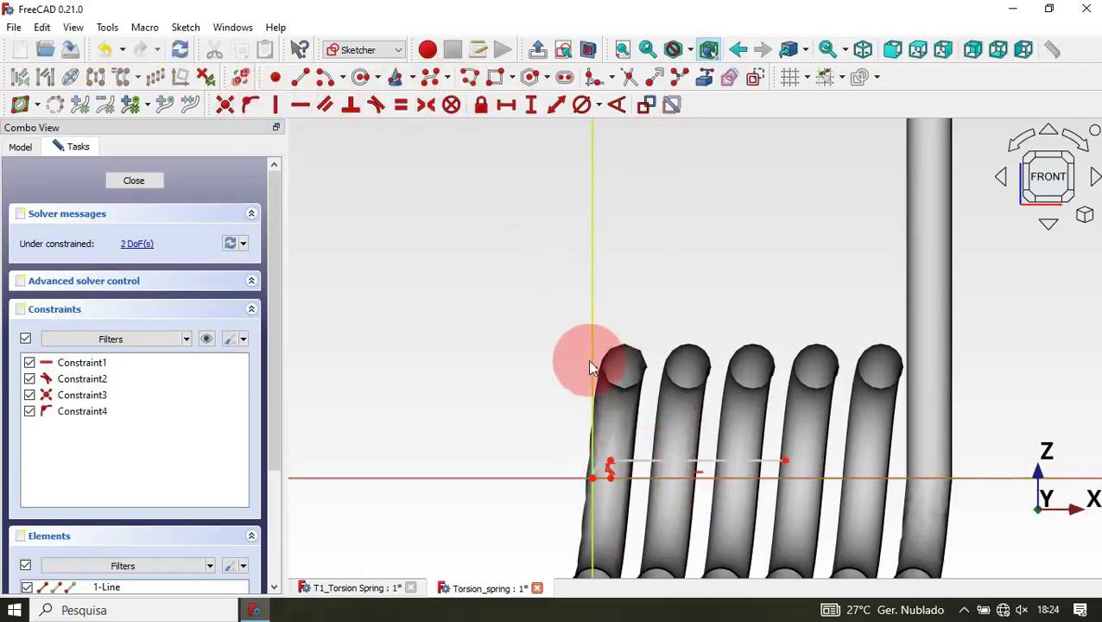
pyautogui.moveTo(611, 468); pyautogui.dragTo(637, 367)
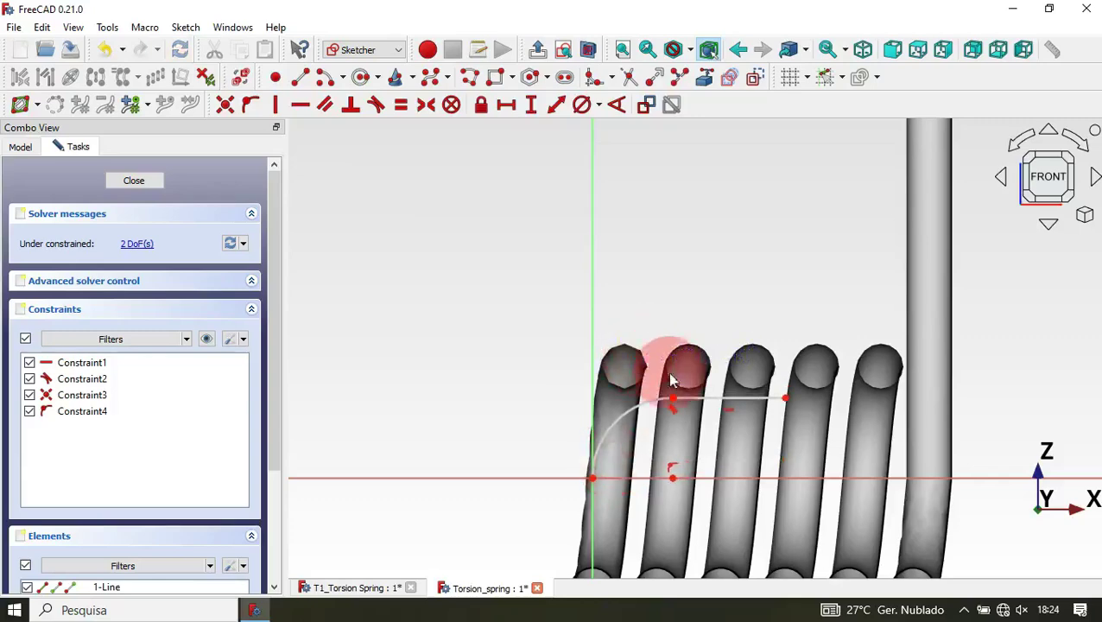
# Constrain the length of the path's horizontal line to 5 mm.
pyautogui.moveTo(695, 357); pyautogui.dragTo(708, 167, button='middle')
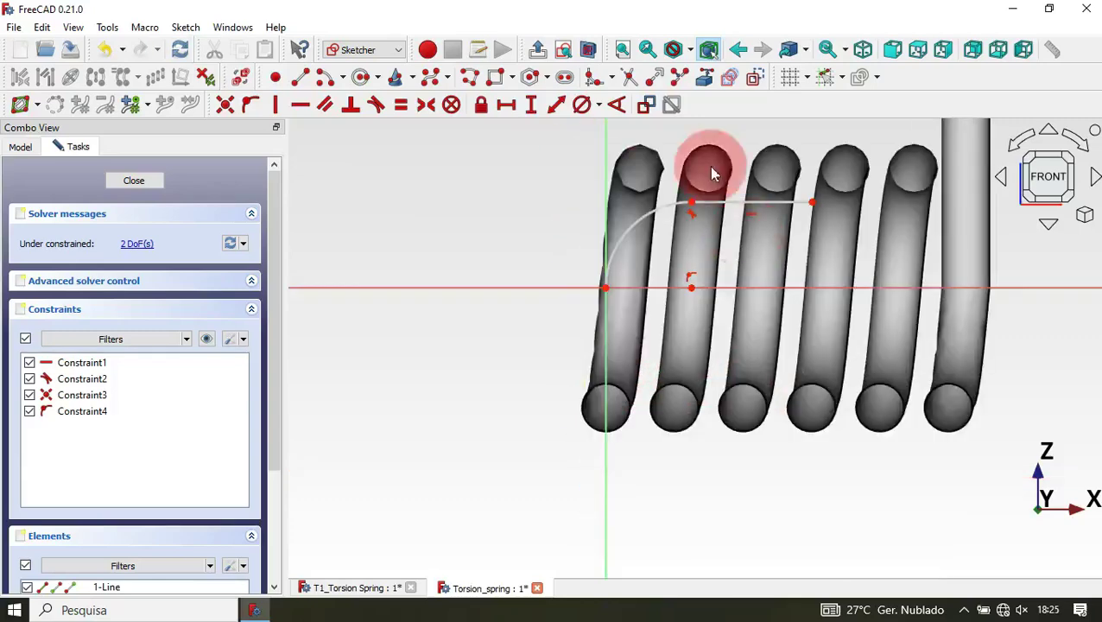
pyautogui.click(556, 104)
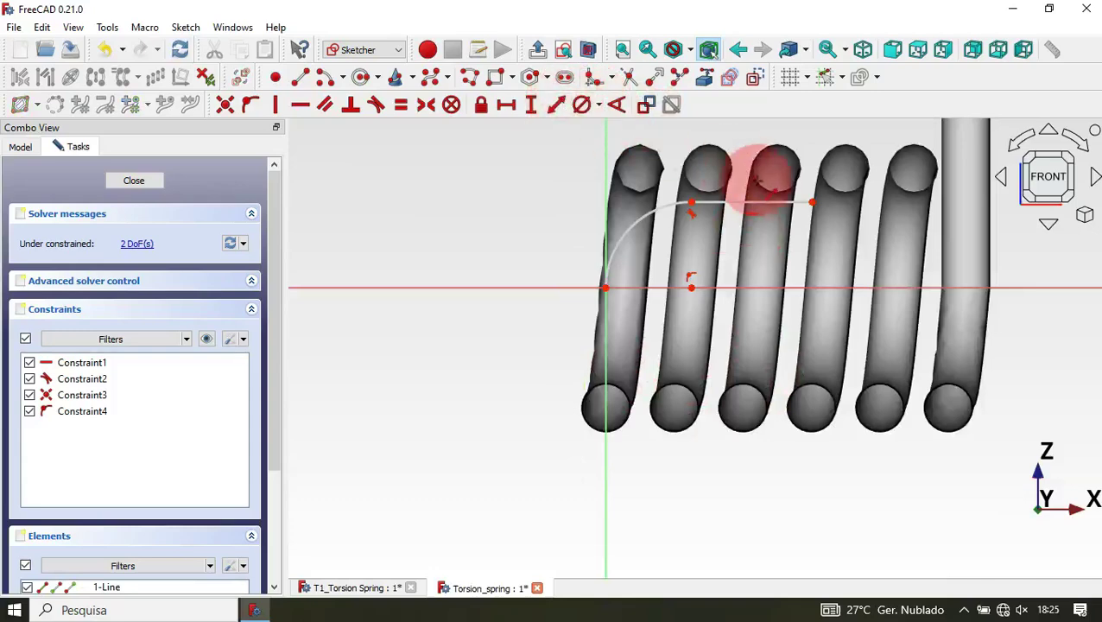
pyautogui.click(755, 204)
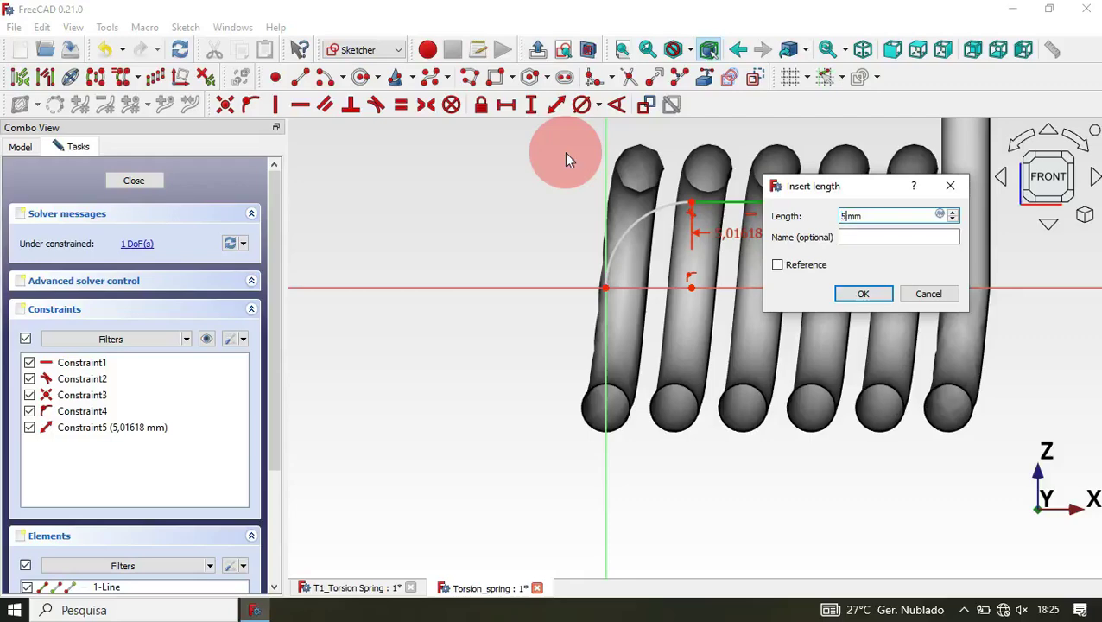
pyautogui.write('5')
pyautogui.press('Return')
# Constrain the path arc's radius to 2 mm and close the sketch.
pyautogui.click(594, 106)
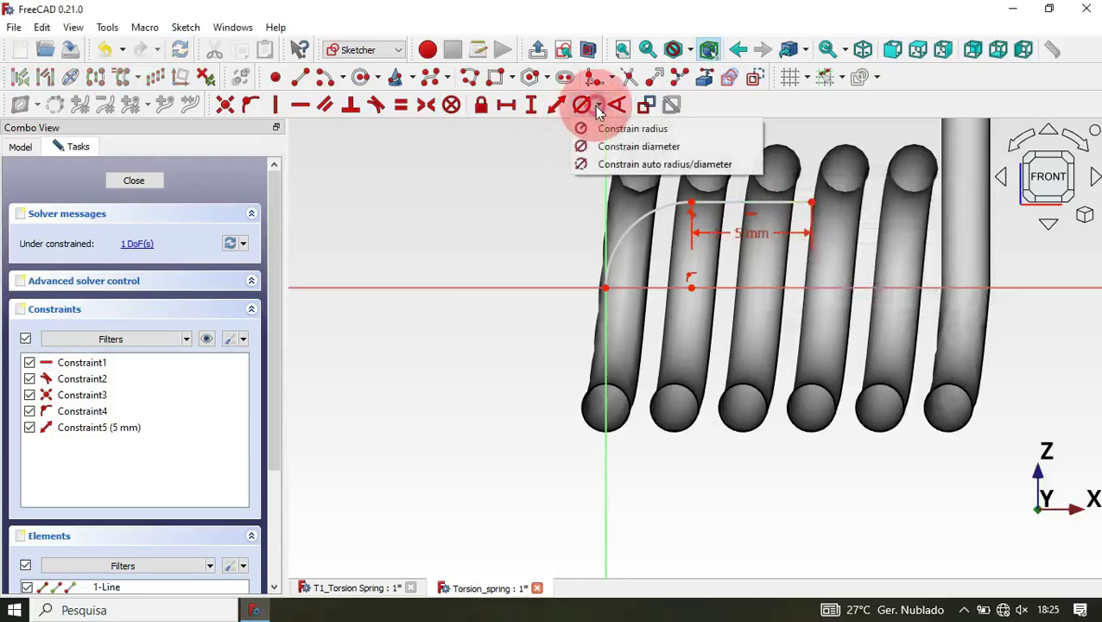
pyautogui.click(629, 128)
pyautogui.click(640, 221)
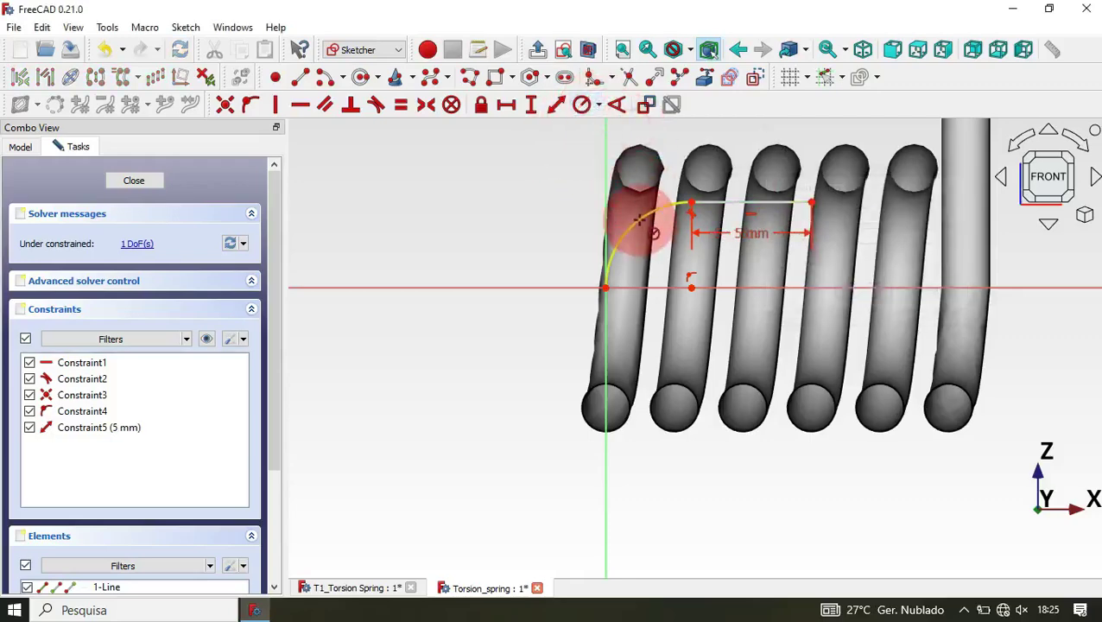
pyautogui.press('Return')
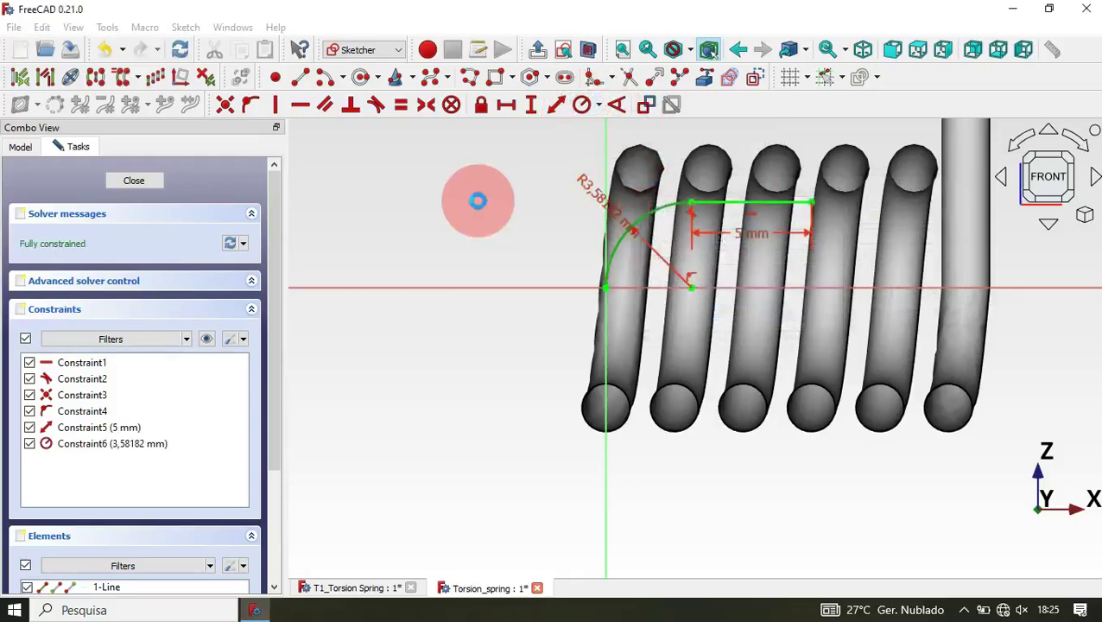
pyautogui.click(645, 233)
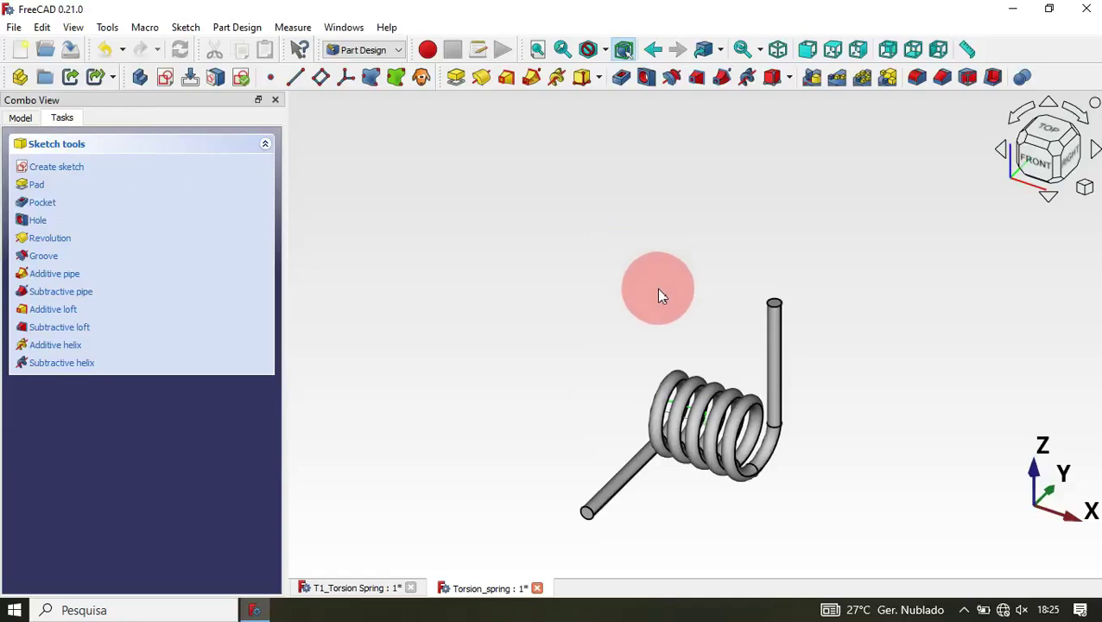
# Edit the path sketch's attachment, replacing its XZ plane reference with the upper end face of the vertical leg.
pyautogui.scroll(3, 657, 290)
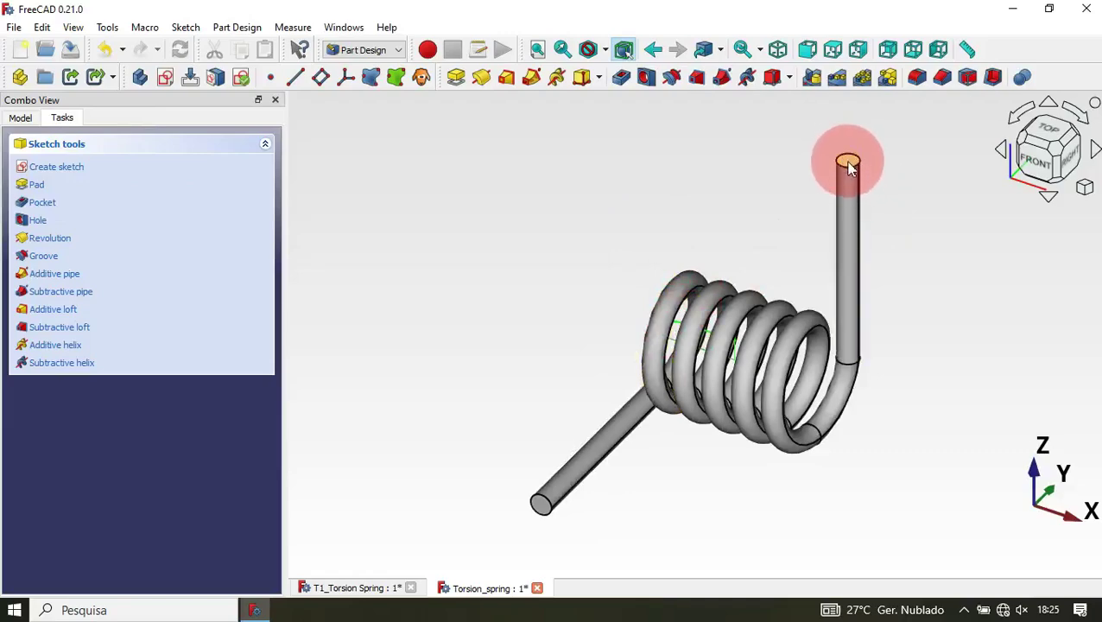
pyautogui.click(630, 242)
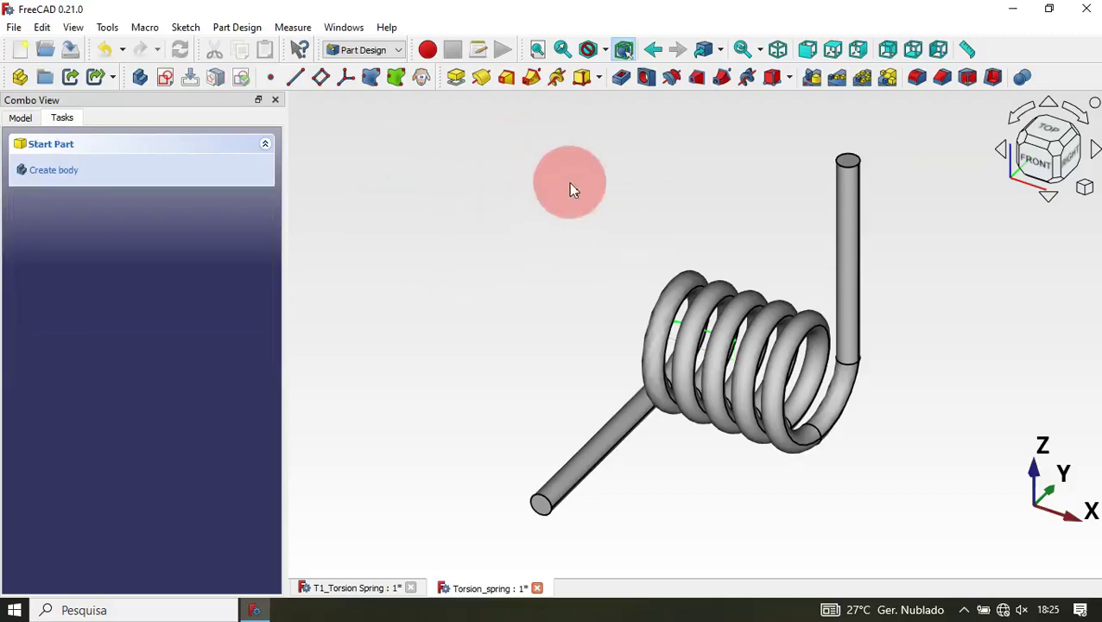
pyautogui.click(20, 119)
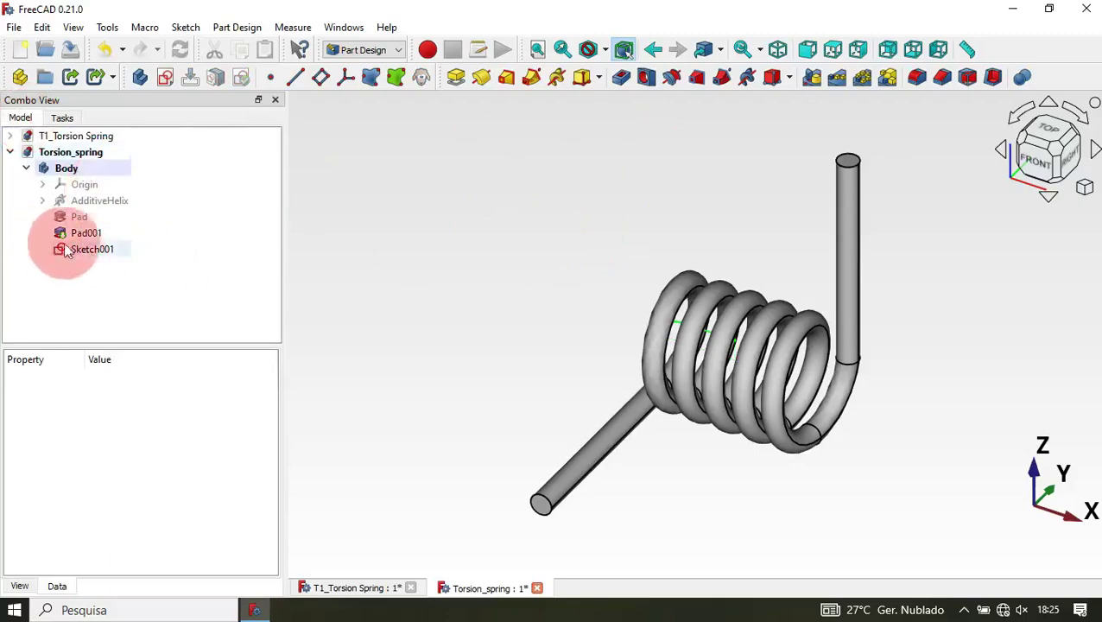
pyautogui.click(97, 252)
pyautogui.rightClick(97, 254)
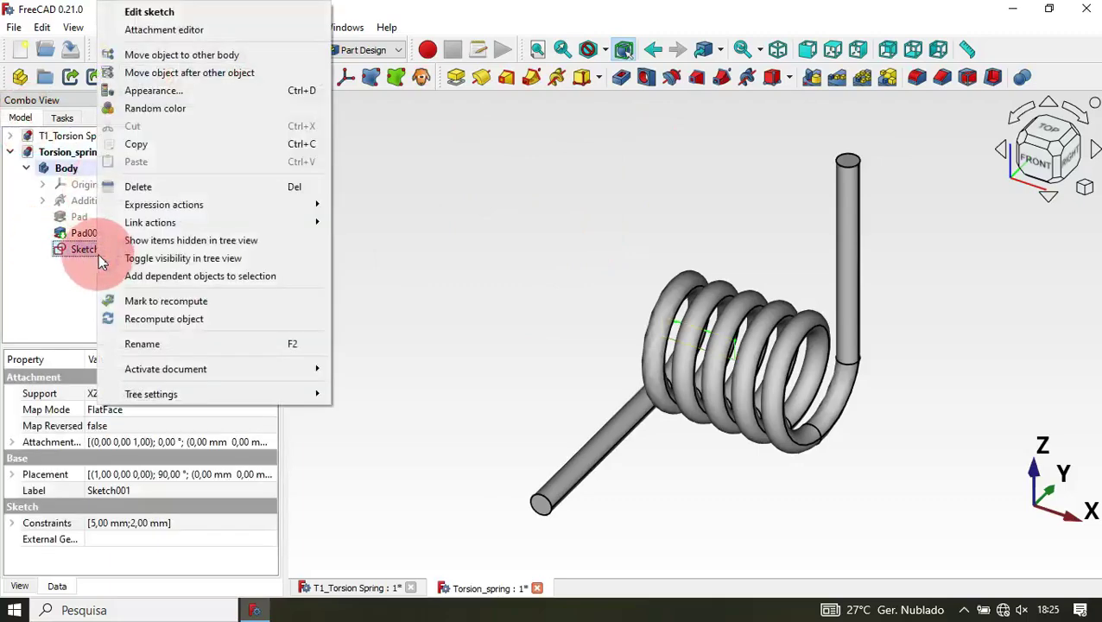
pyautogui.click(237, 29)
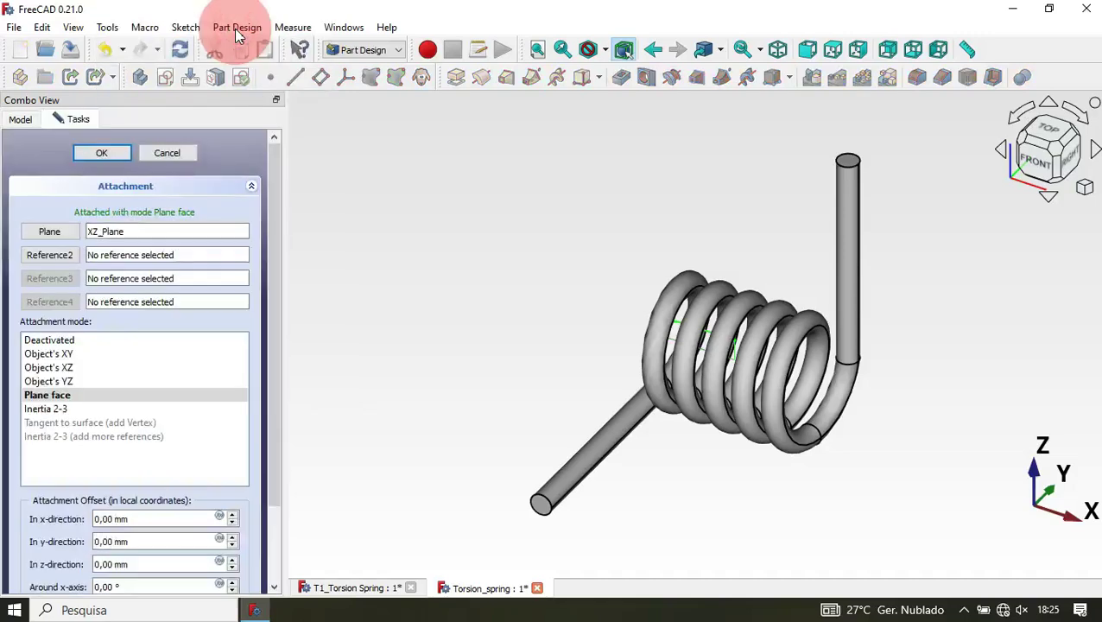
pyautogui.click(49, 231)
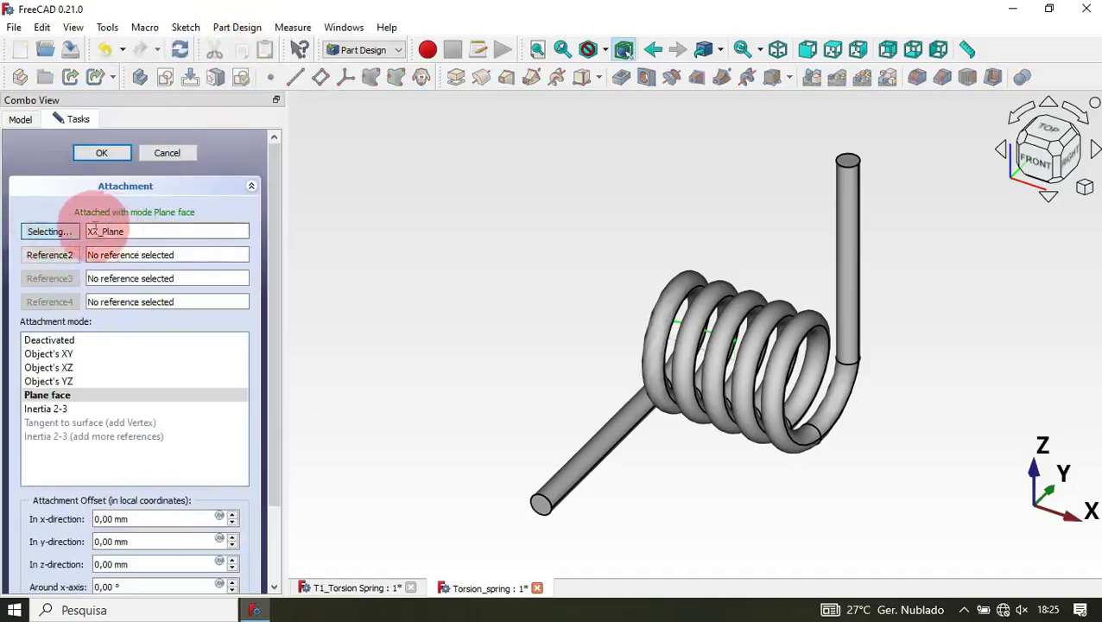
pyautogui.click(848, 162)
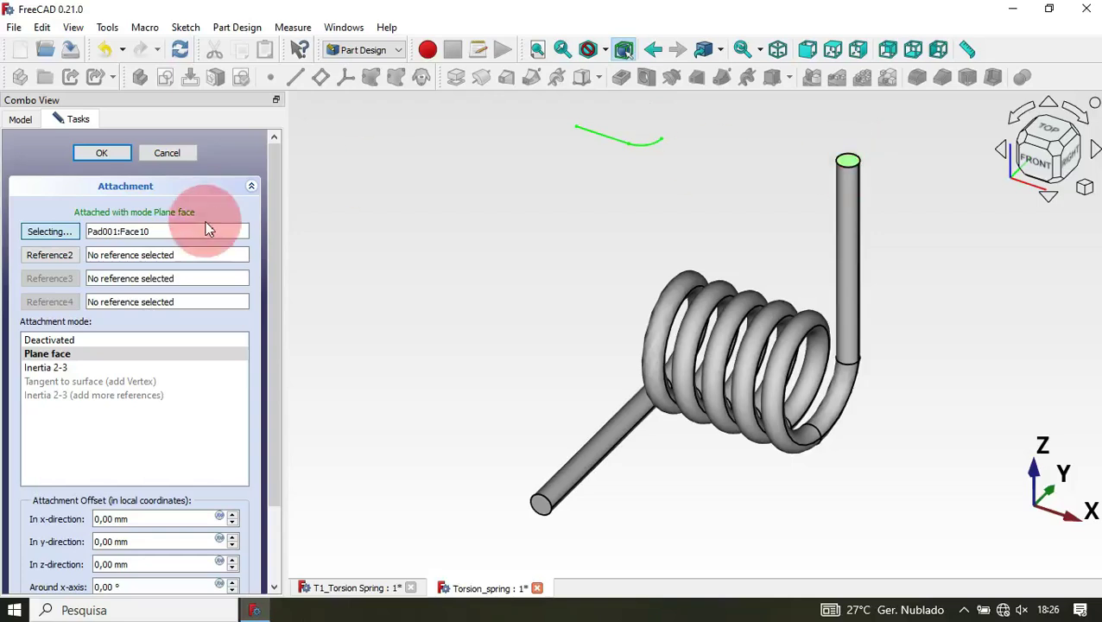
# Set the path sketch's attachment mode to Inertia 2-3 on the vertical leg's upper end face.
pyautogui.click(76, 370)
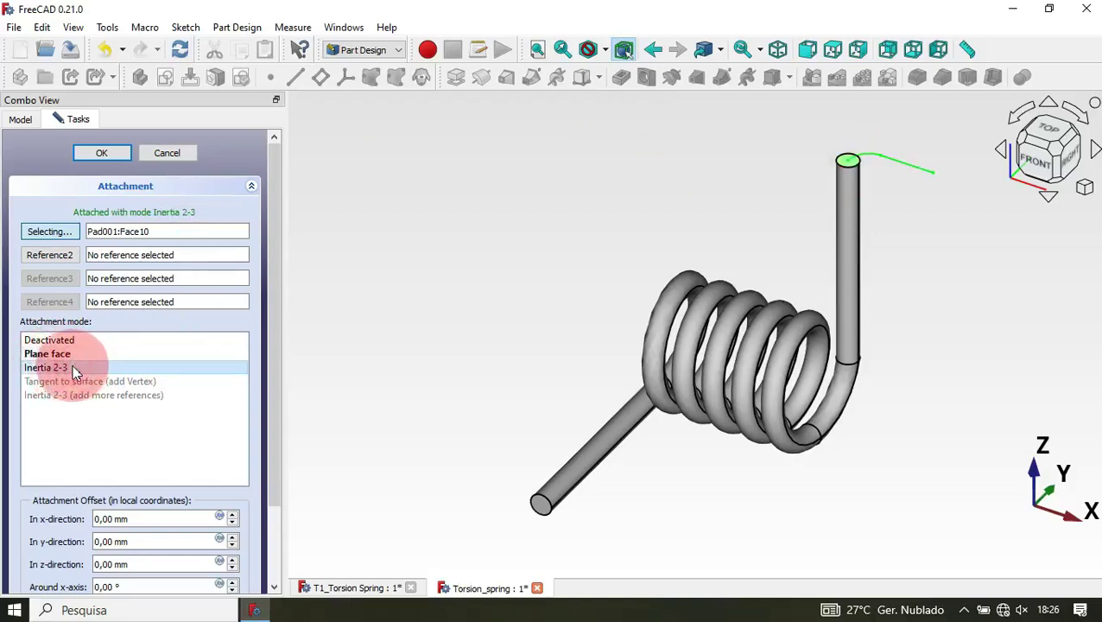
pyautogui.scroll(5, 894, 132)
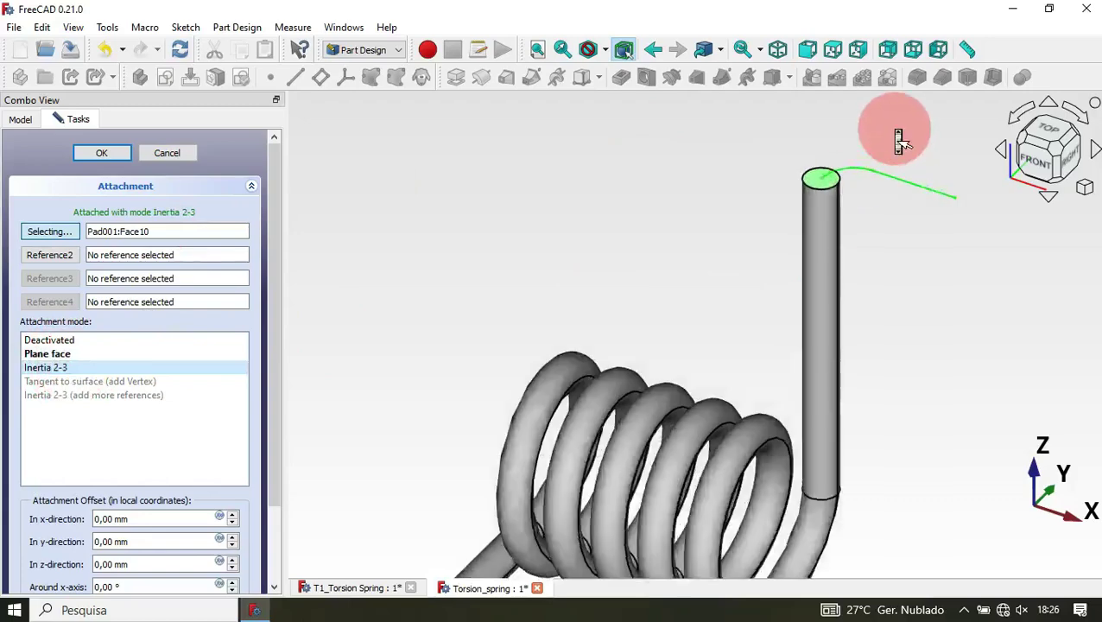
pyautogui.click(842, 157)
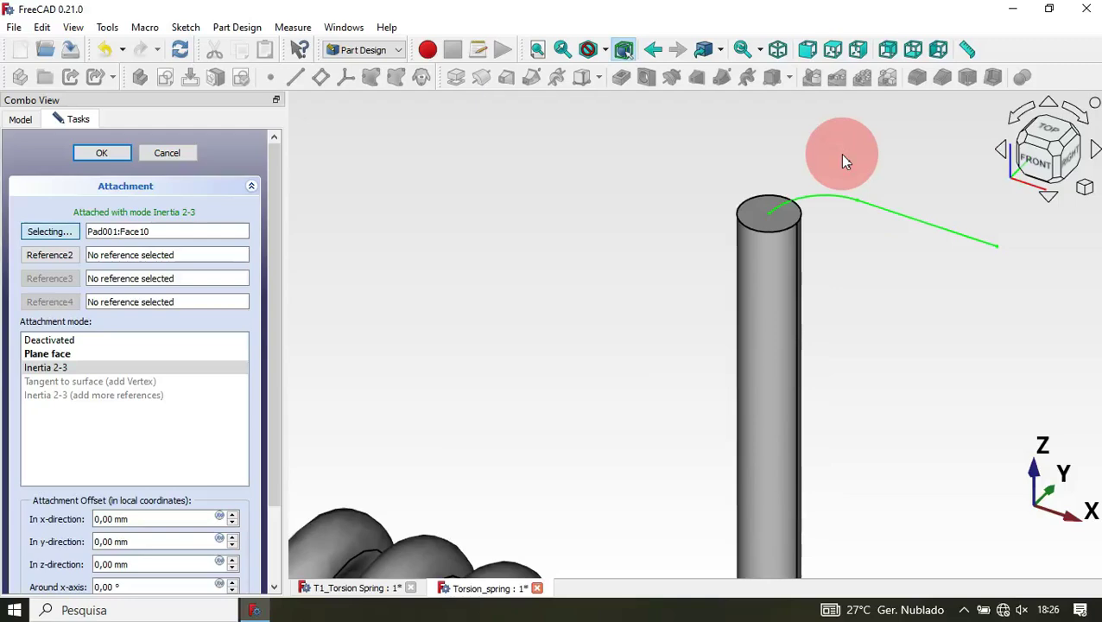
pyautogui.click(787, 203)
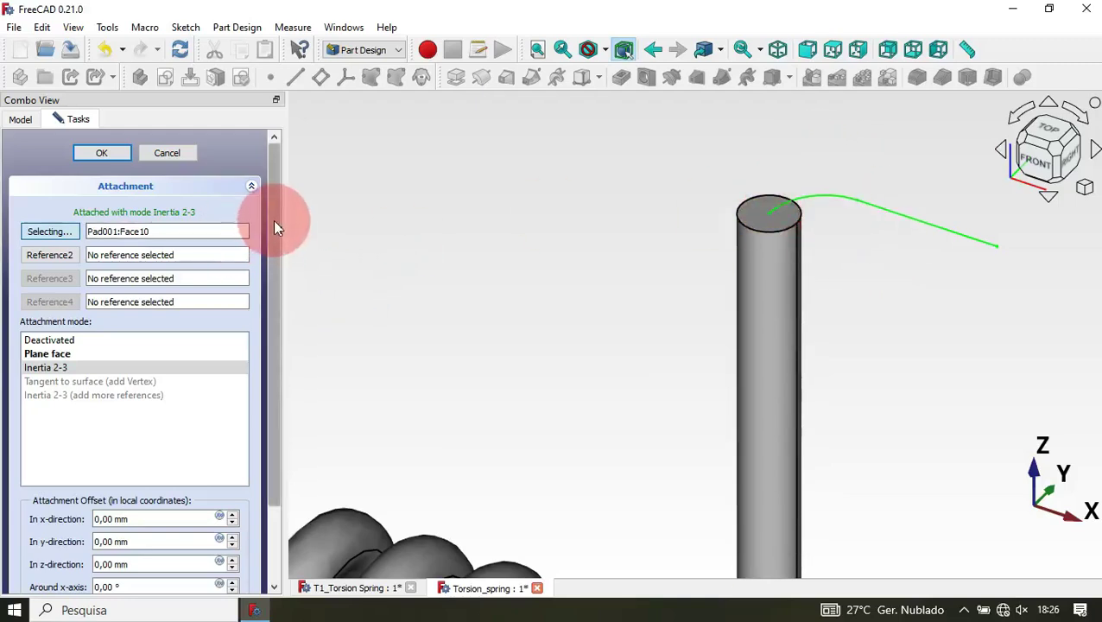
# Rotate the path sketch's attachment offset 90° around the x-axis and accept the attachment.
pyautogui.moveTo(273, 219); pyautogui.dragTo(283, 398)
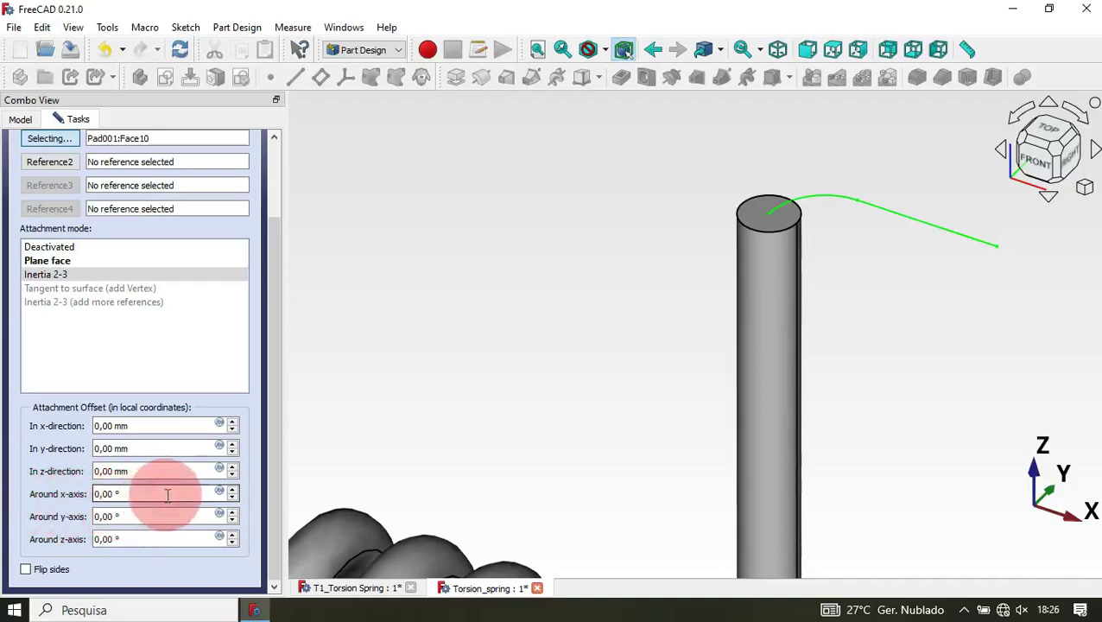
pyautogui.scroll(20, 168, 495)
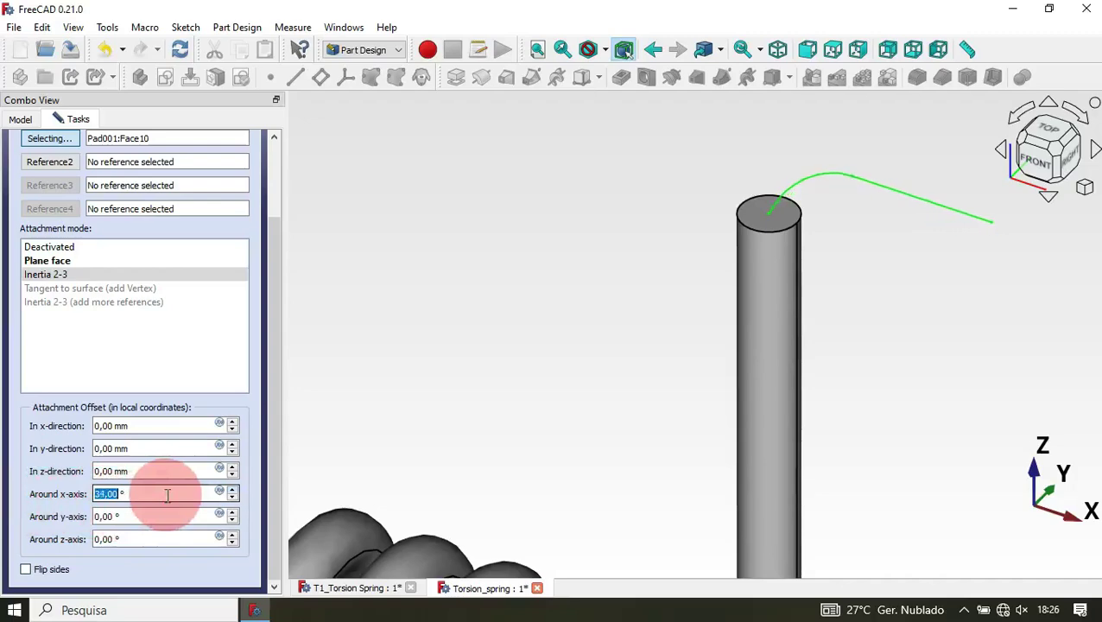
pyautogui.scroll(3, 167, 495)
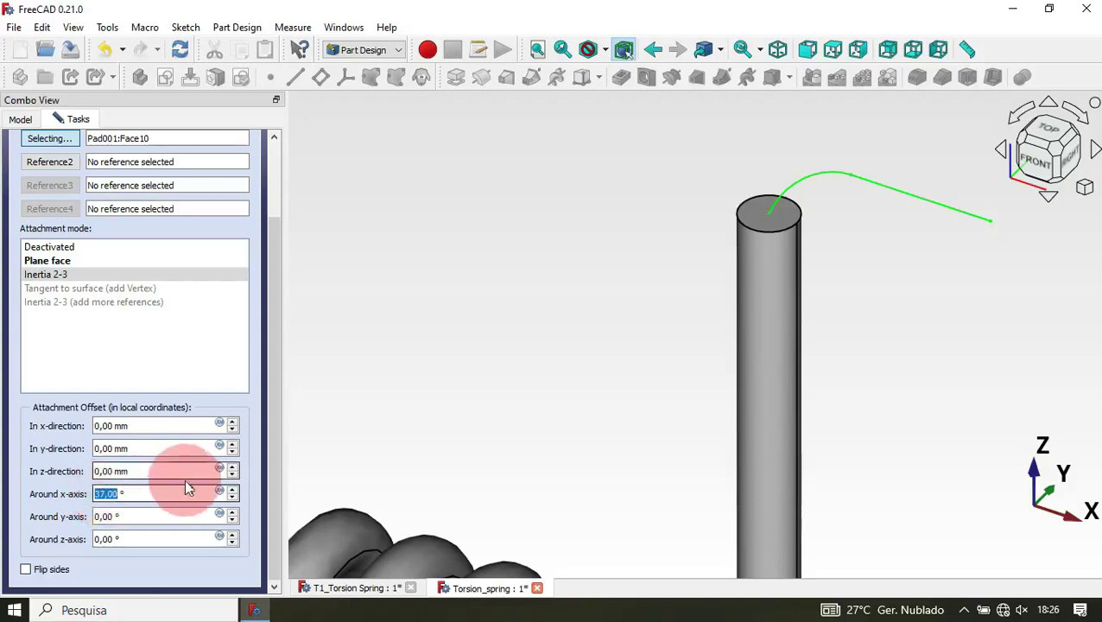
pyautogui.moveTo(168, 497); pyautogui.dragTo(69, 492)
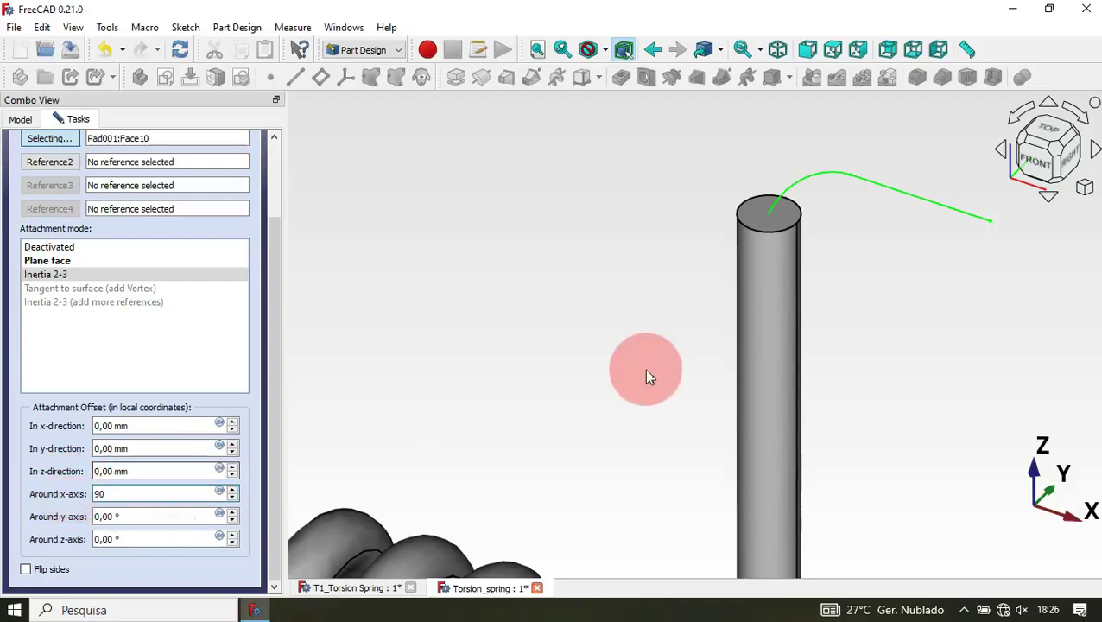
pyautogui.scroll(-5, 696, 231)
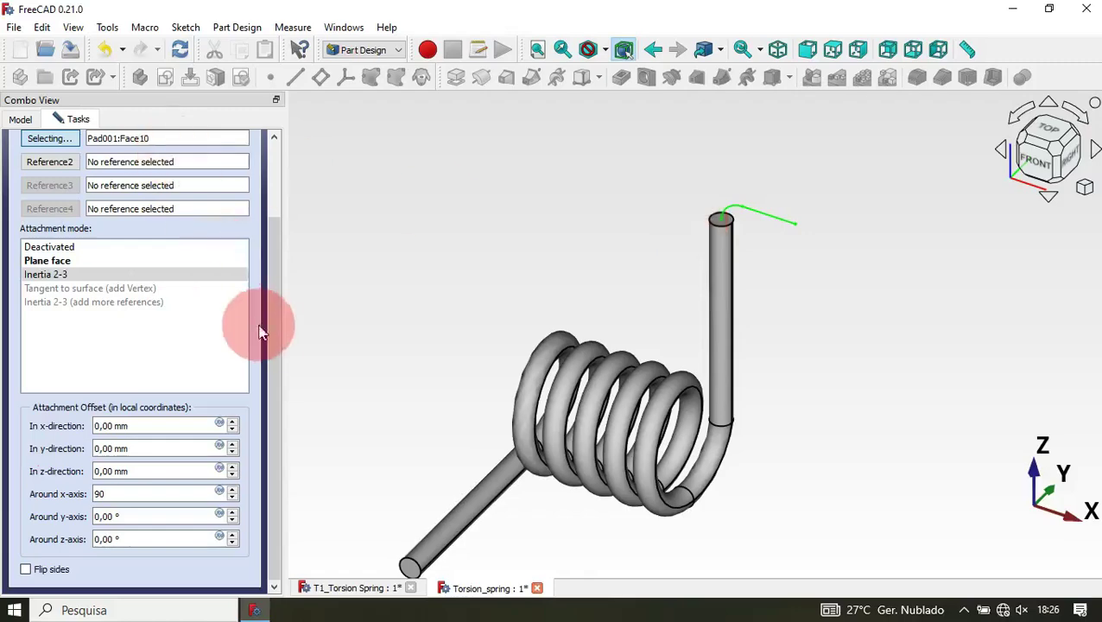
pyautogui.moveTo(273, 347); pyautogui.dragTo(279, 179)
pyautogui.click(108, 152)
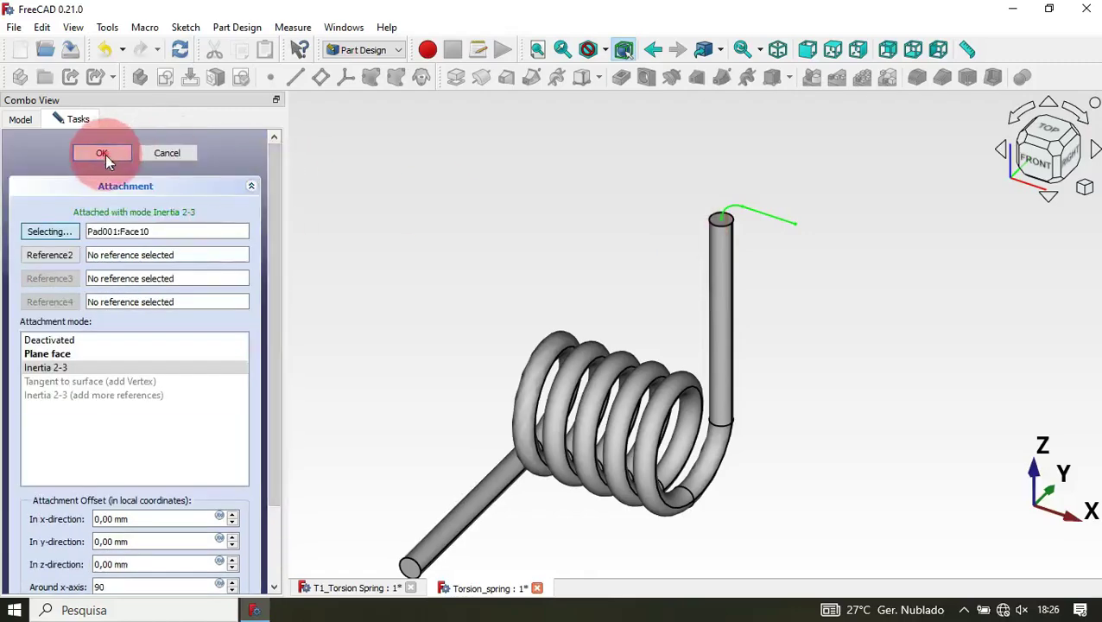
# Duplicate the helix's profile sketch within the Torsion_spring document, using only the original selection without dependencies.
pyautogui.click(348, 589)
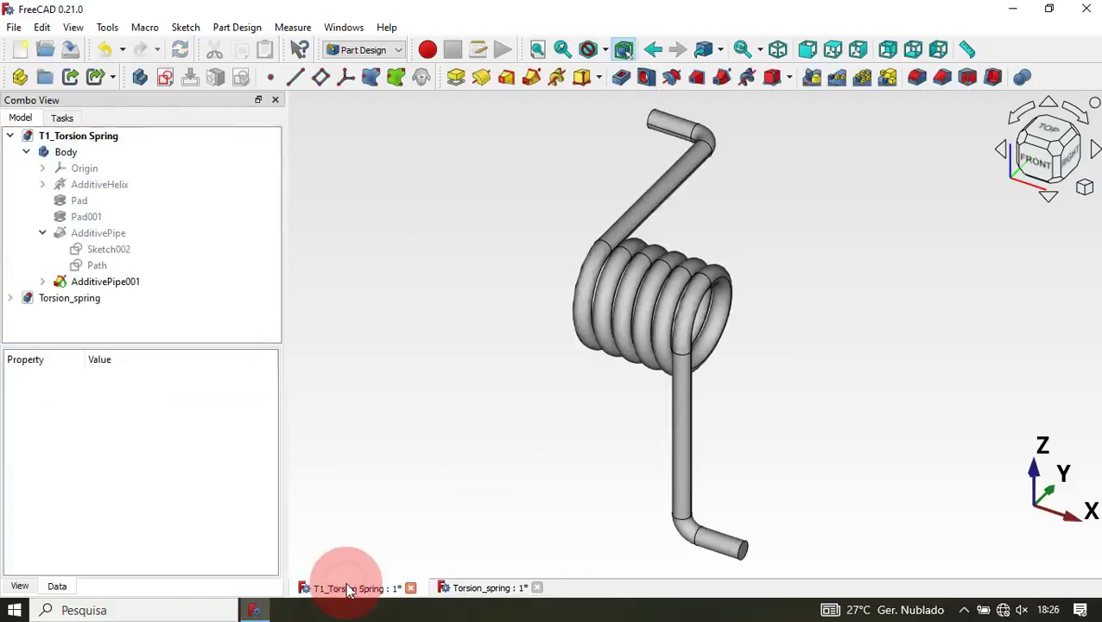
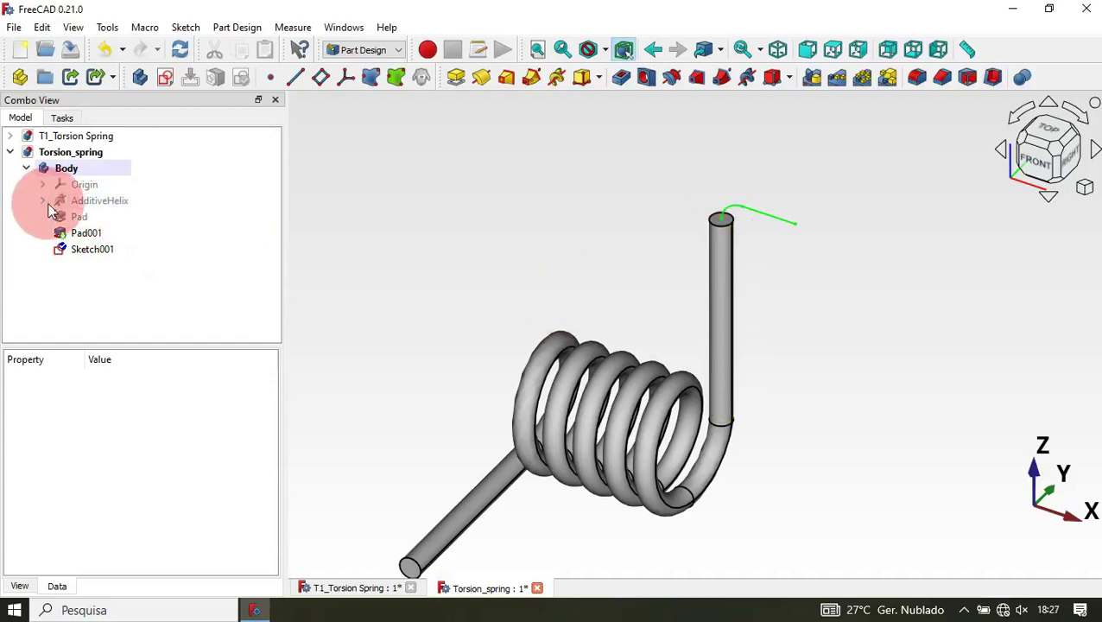
pyautogui.click(49, 206)
pyautogui.click(111, 219)
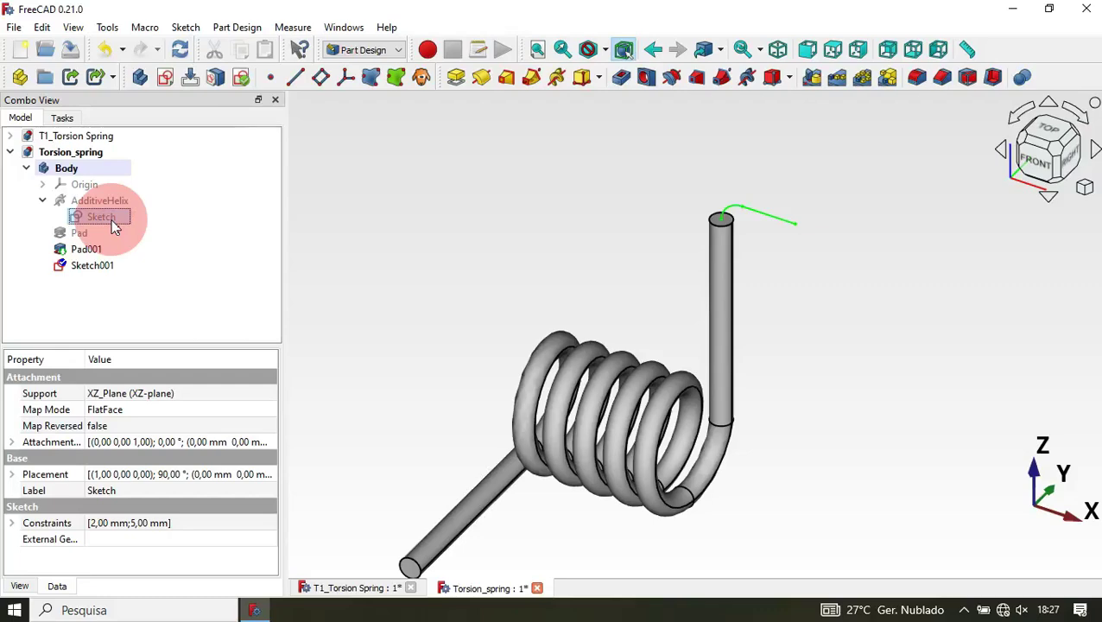
pyautogui.hotkey('ctrl', 'c')
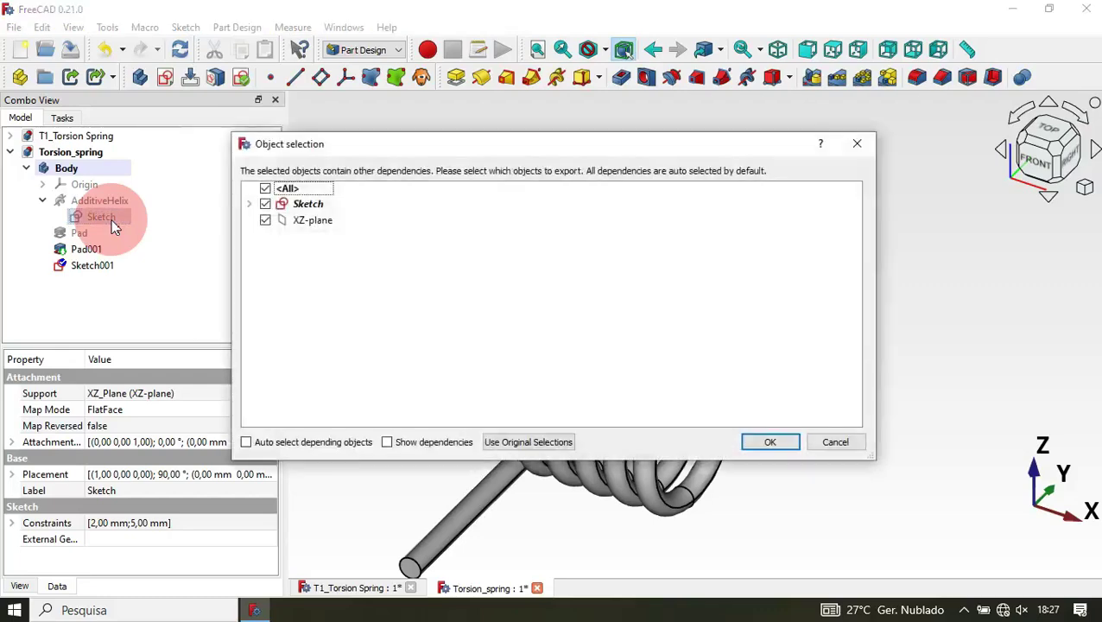
pyautogui.click(547, 440)
pyautogui.hotkey('ctrl', 'v')
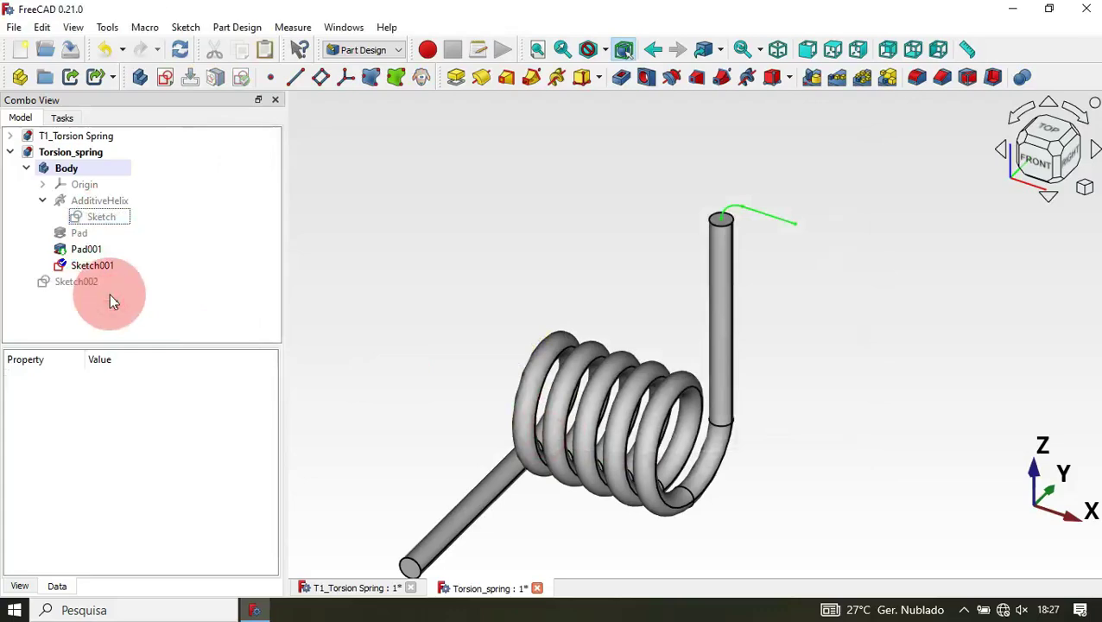
# Make the duplicated profile sketch visible and move it into the Torsion_spring Body.
pyautogui.click(71, 288)
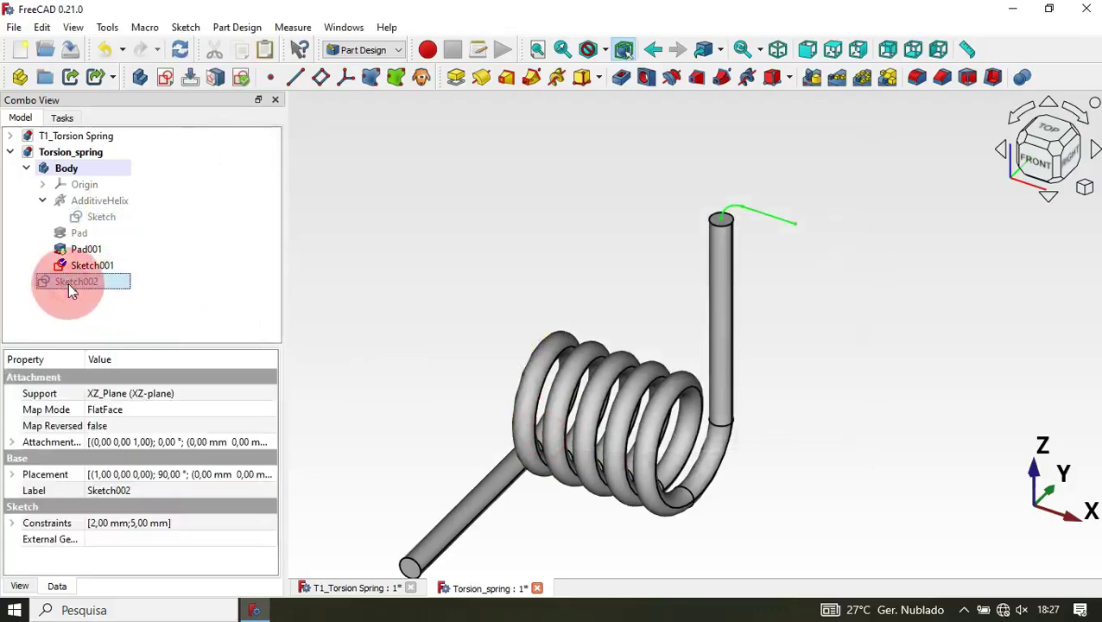
pyautogui.press('space')
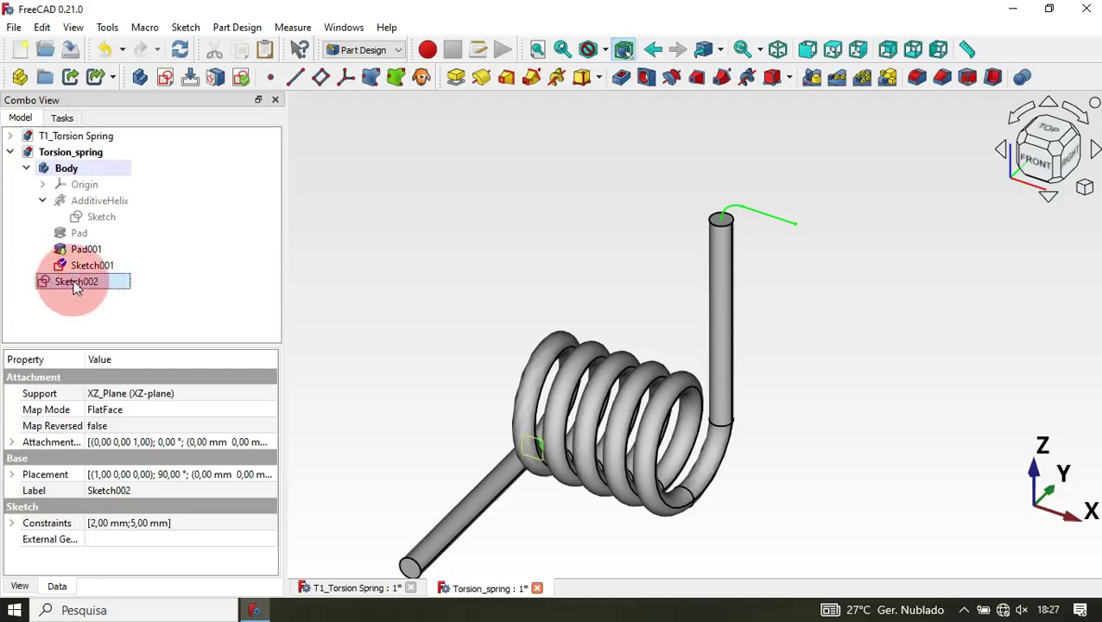
pyautogui.moveTo(76, 285)
pyautogui.mouseDown()
pyautogui.moveTo(64, 283)
pyautogui.moveTo(161, 174)
pyautogui.moveTo(118, 169)
pyautogui.mouseUp()
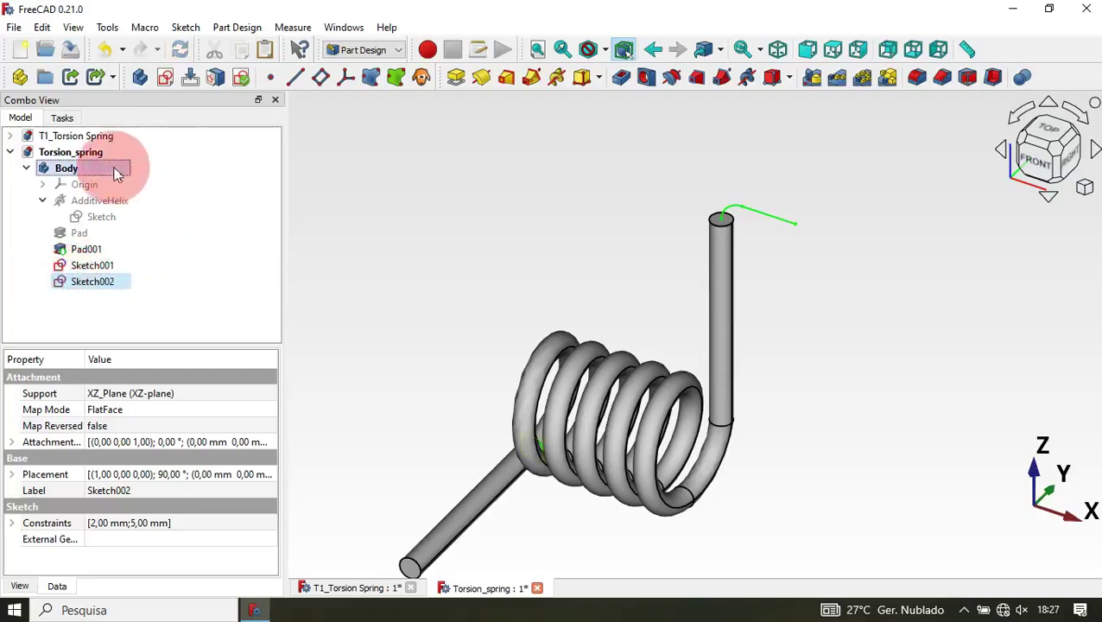
# In the duplicated sketch, delete the circle's 5 mm vertical distance, make its centre coincident with the origin, and close the sketch.
pyautogui.doubleClick(111, 281)
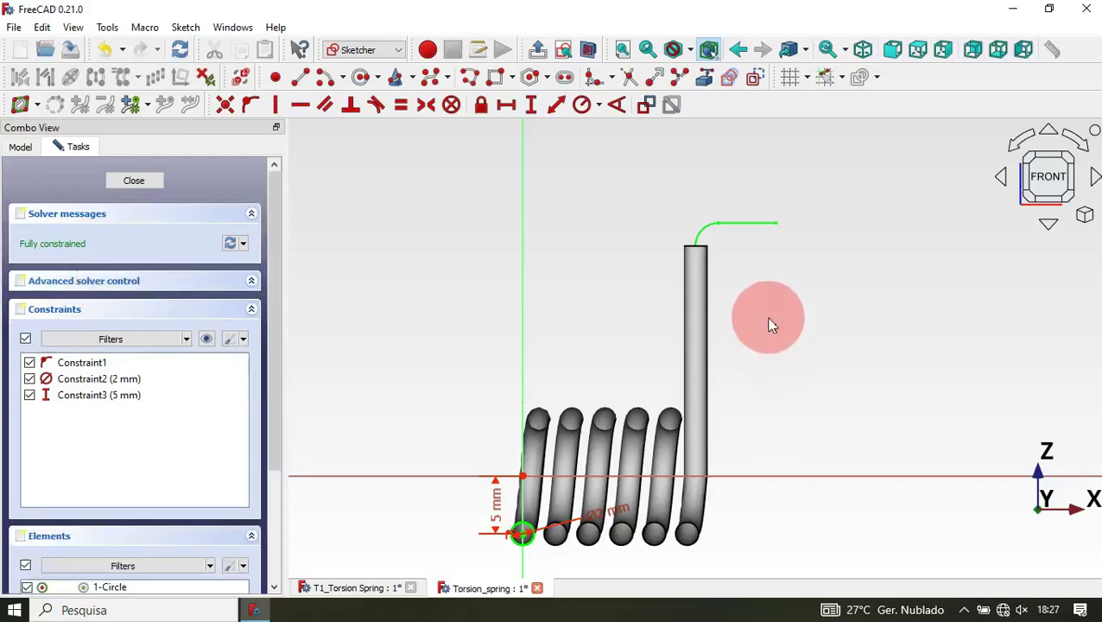
pyautogui.scroll(-3, 771, 321)
pyautogui.scroll(6, 713, 361)
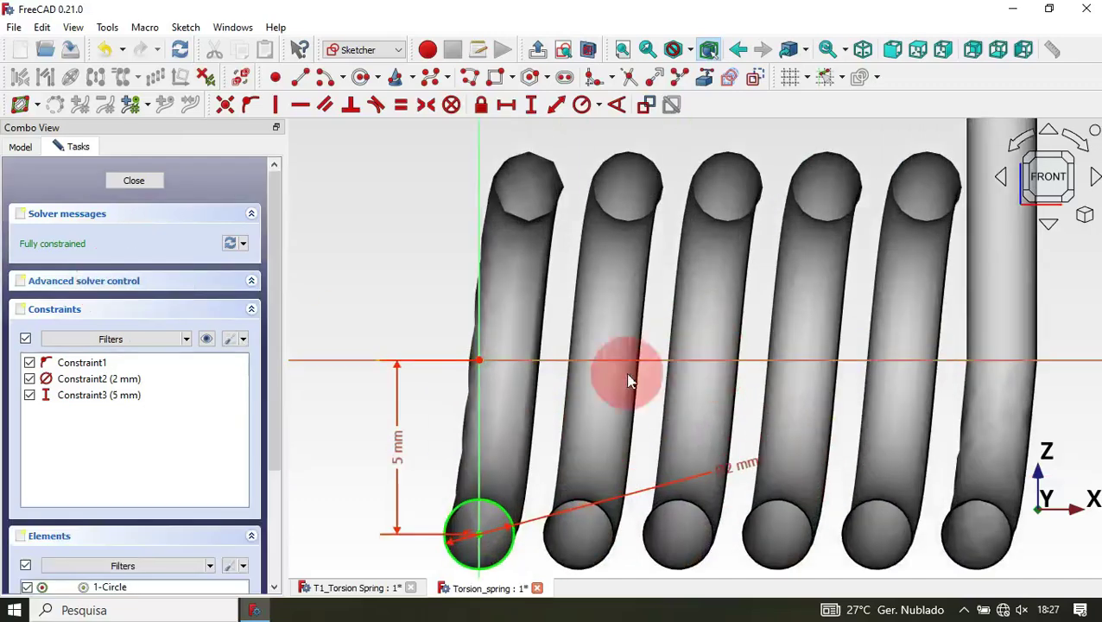
pyautogui.click(402, 449)
pyautogui.press('Delete')
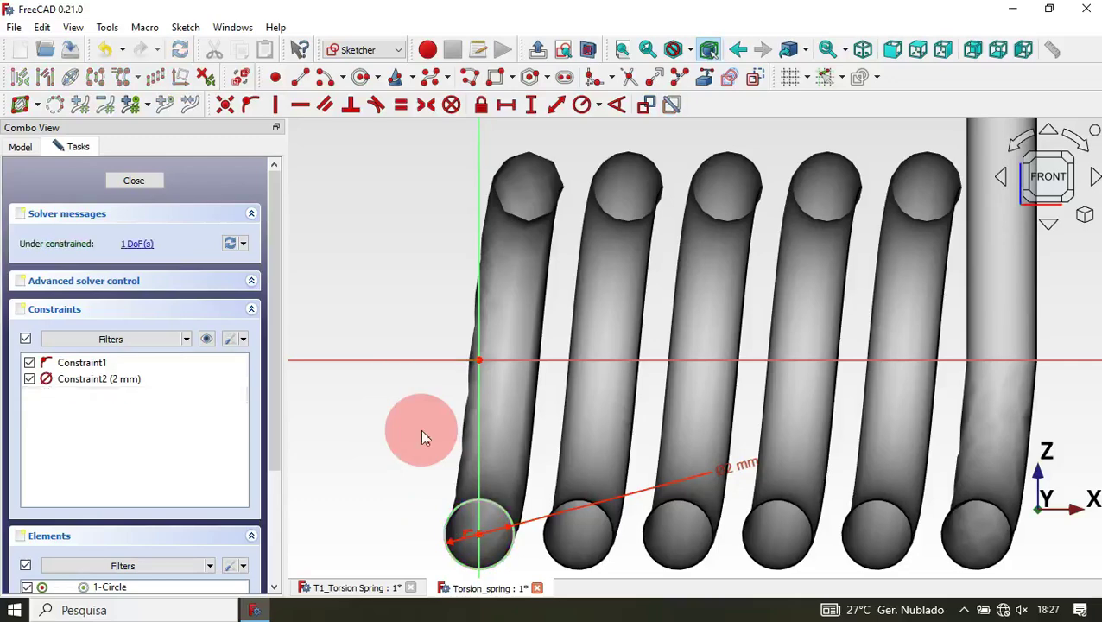
pyautogui.click(481, 540)
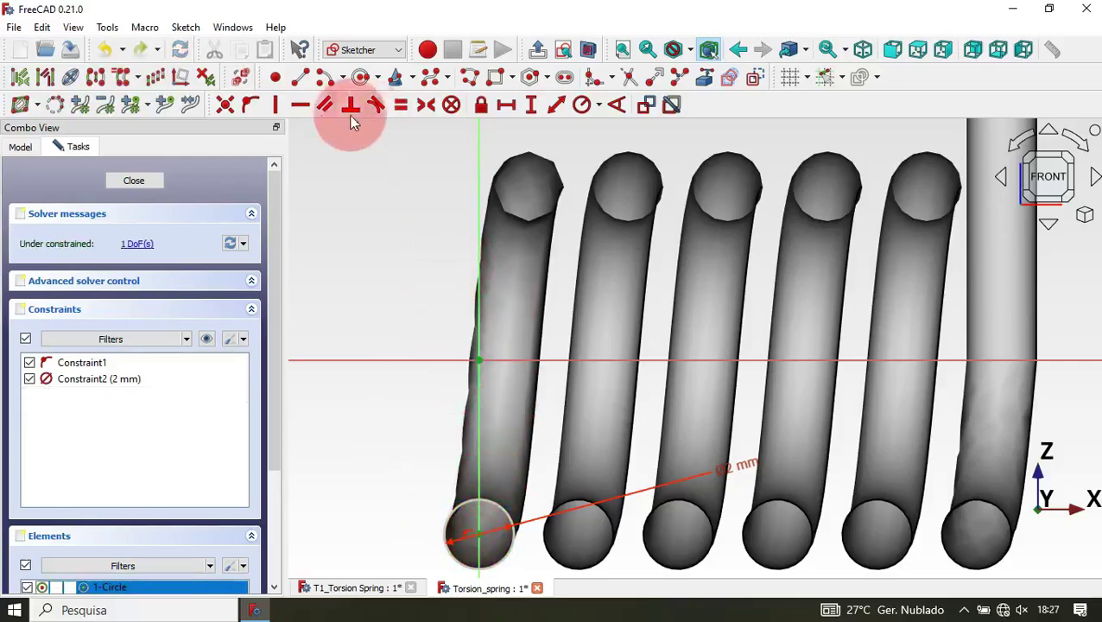
pyautogui.click(226, 115)
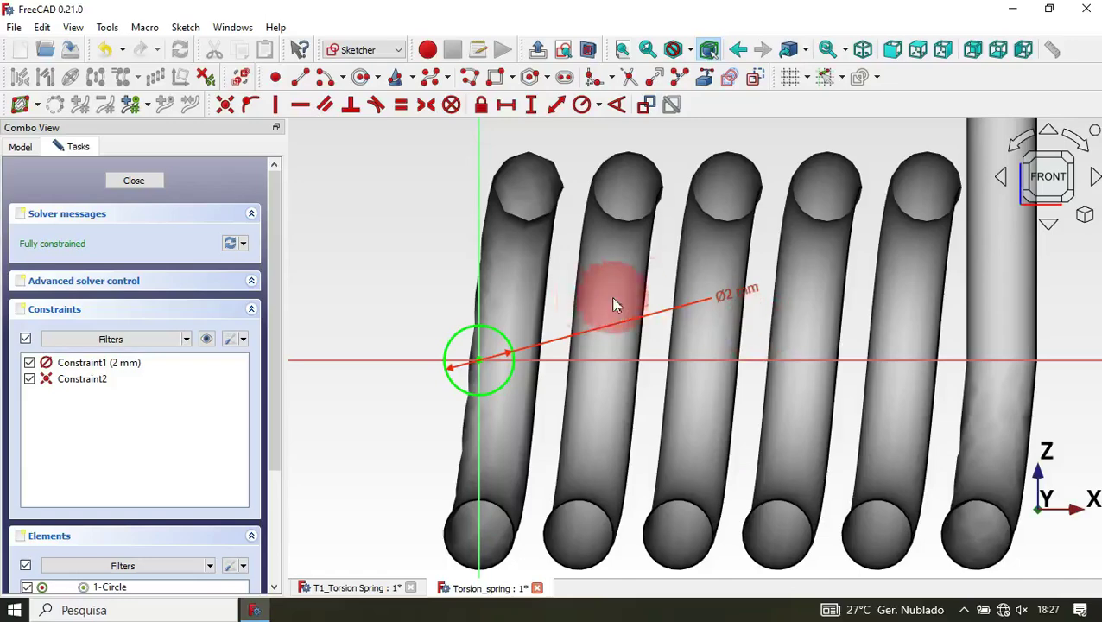
pyautogui.press('Escape')
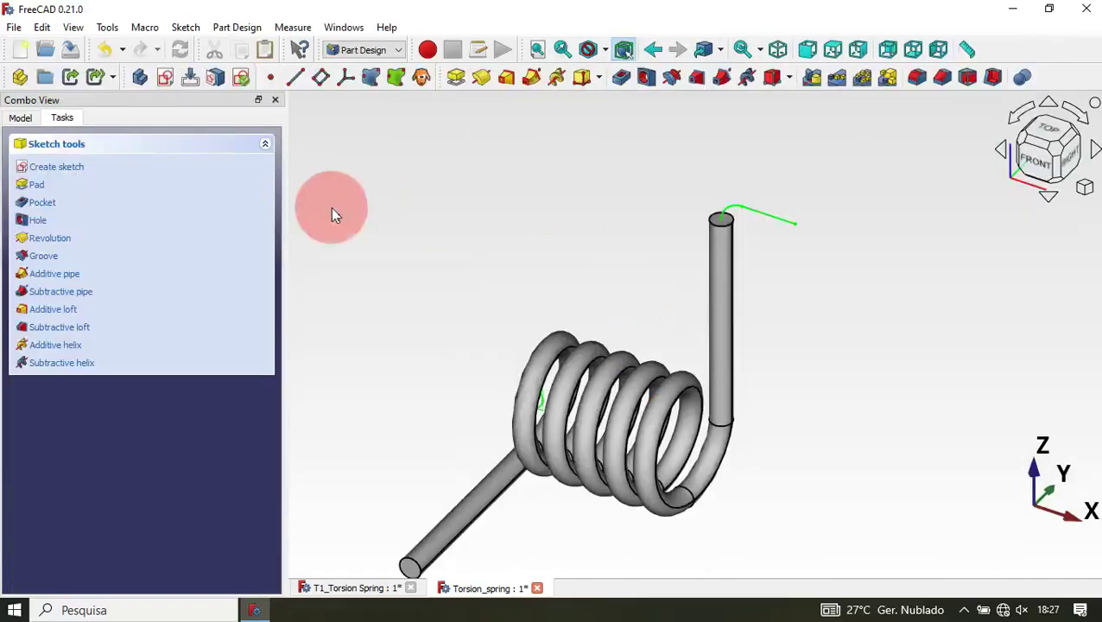
# Attach the duplicated circle sketch to the path sketch's straight line in Normal to edge mode, replacing its XZ plane reference.
pyautogui.click(26, 121)
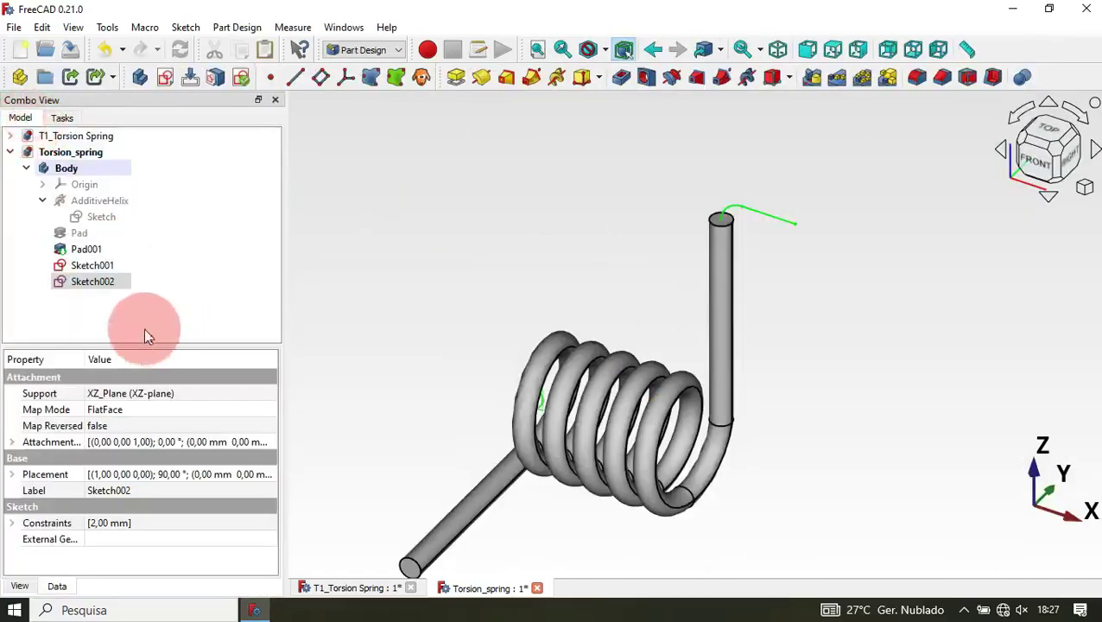
pyautogui.rightClick(116, 284)
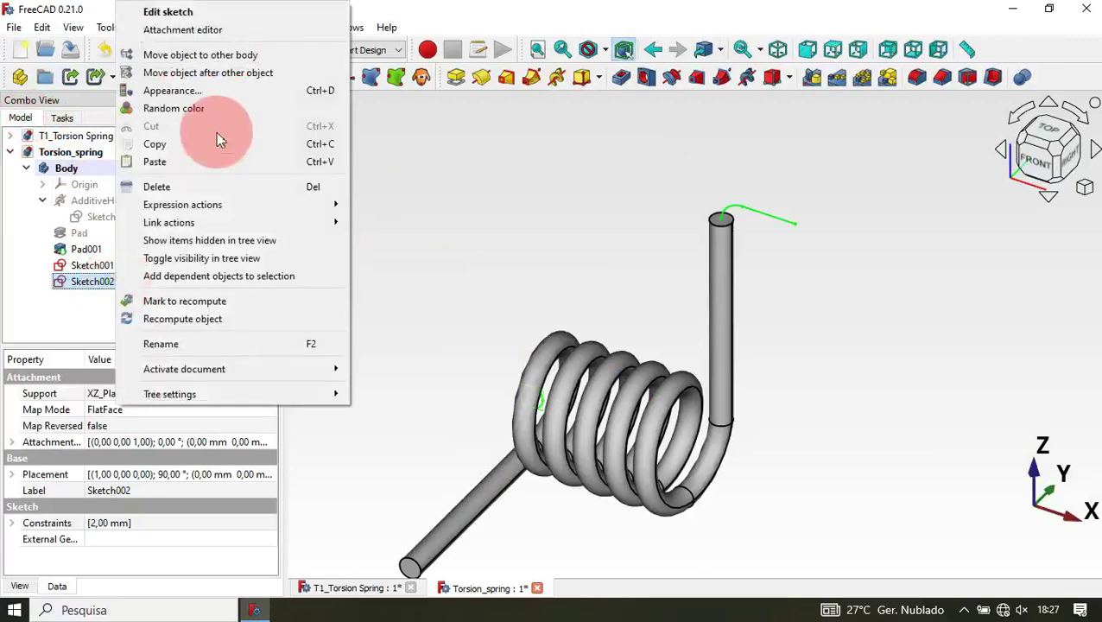
pyautogui.click(232, 31)
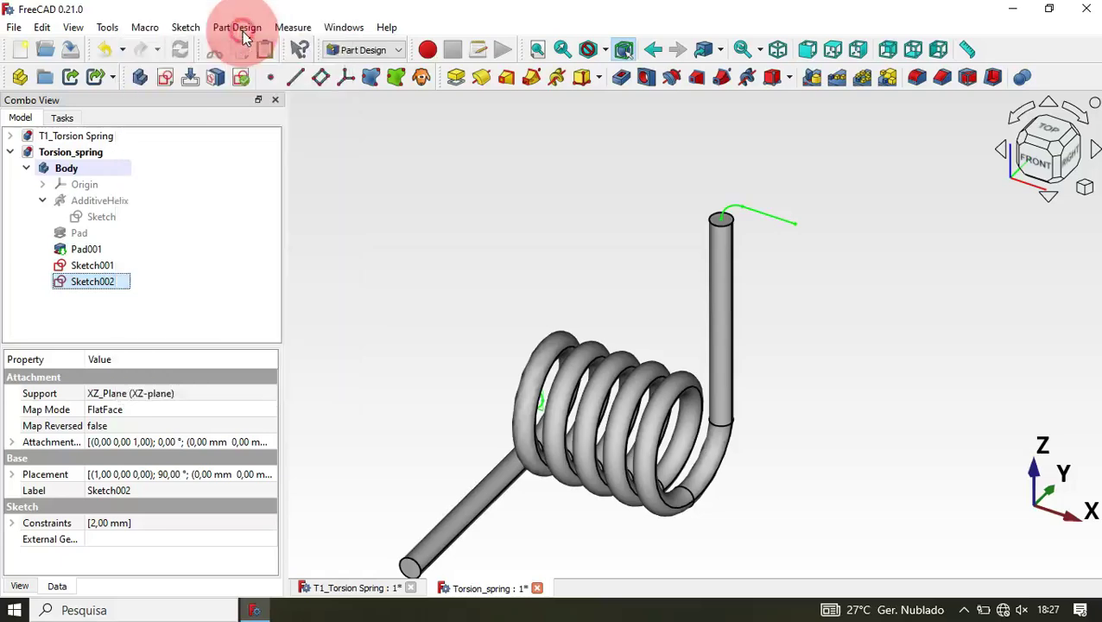
pyautogui.scroll(3, 793, 199)
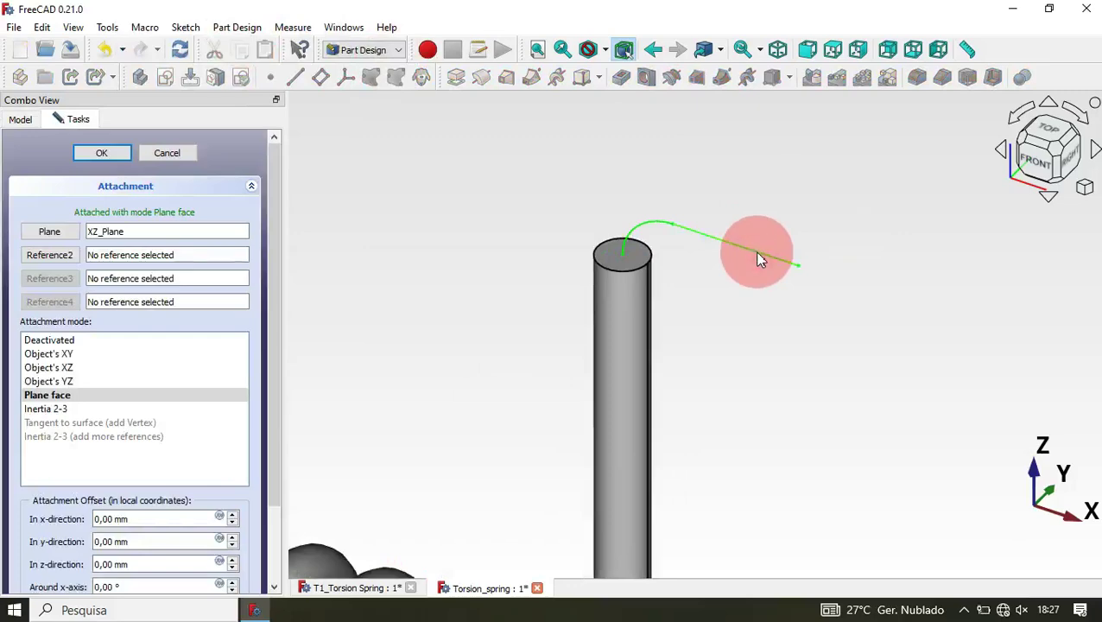
pyautogui.click(197, 279)
pyautogui.click(48, 395)
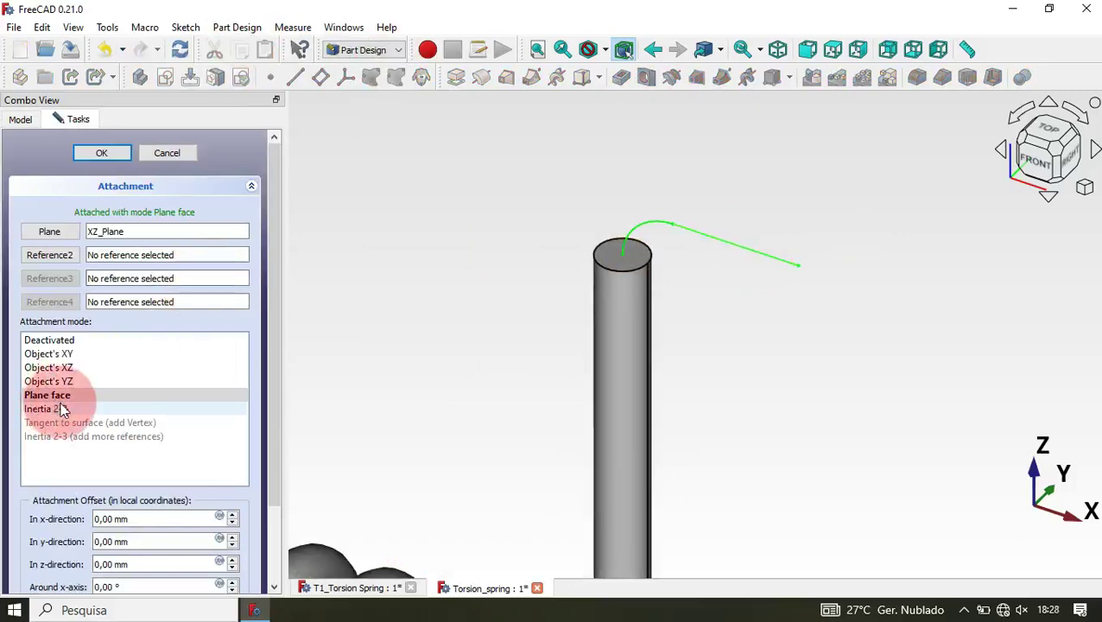
pyautogui.click(62, 410)
pyautogui.click(58, 254)
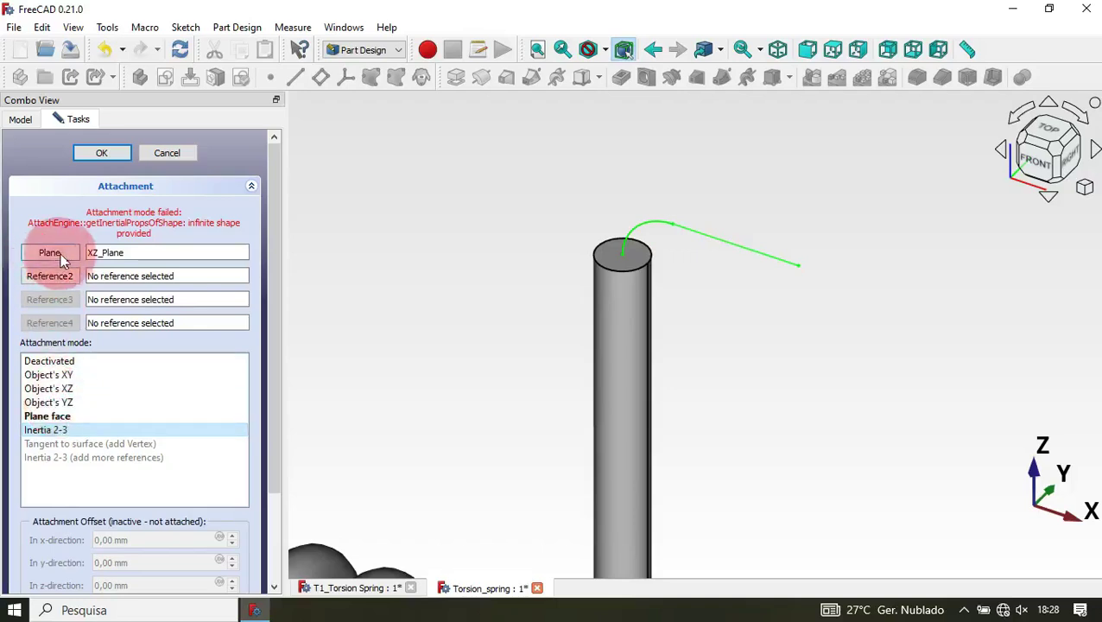
pyautogui.click(698, 237)
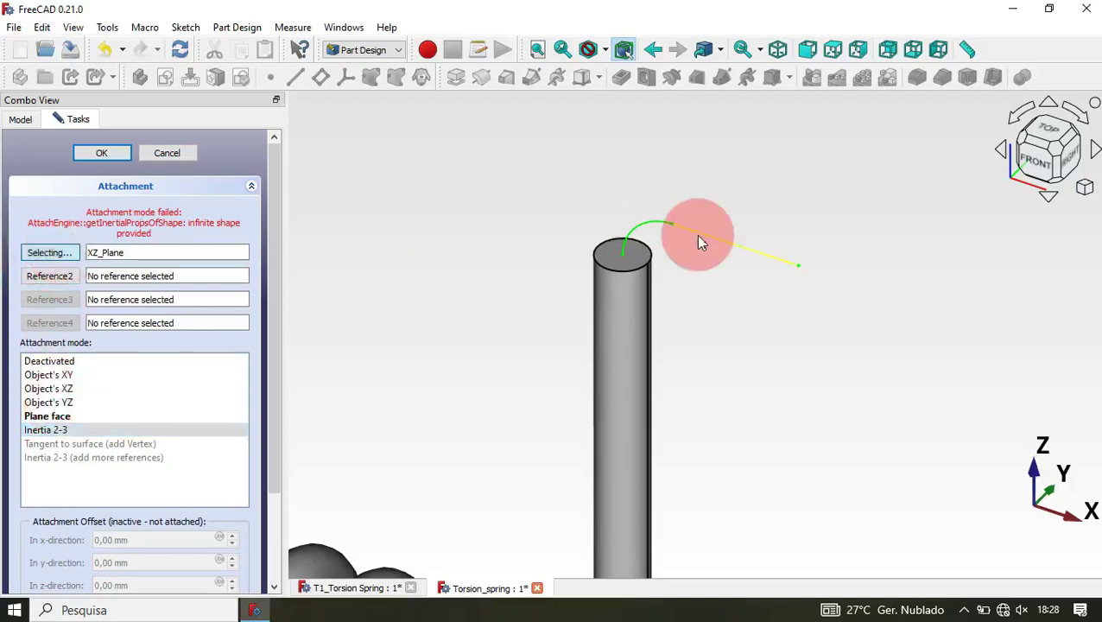
pyautogui.click(748, 256)
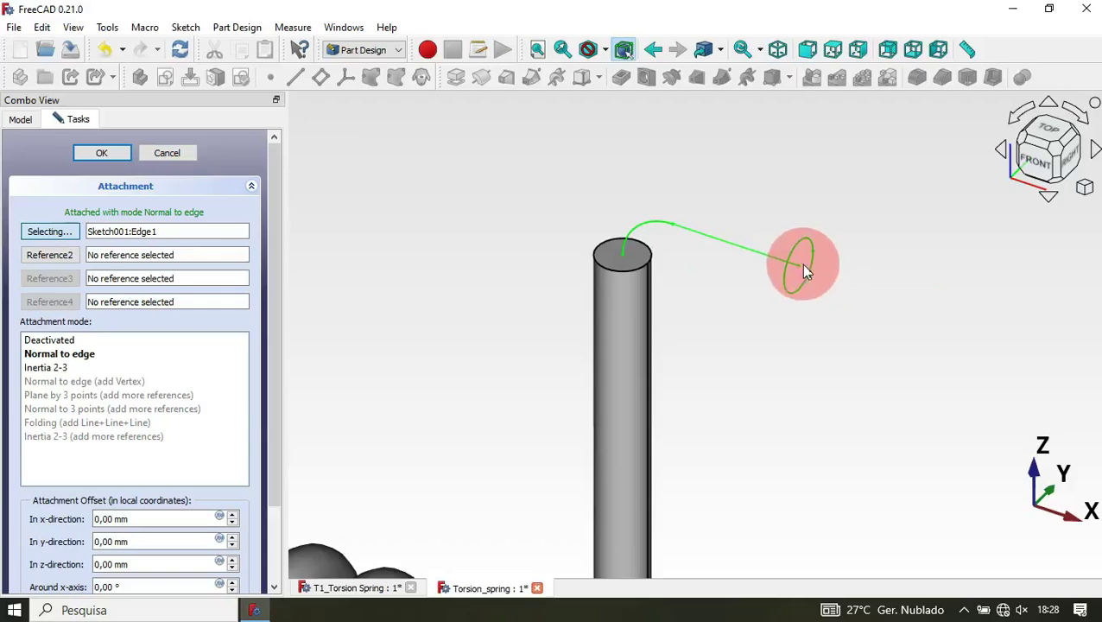
pyautogui.click(101, 153)
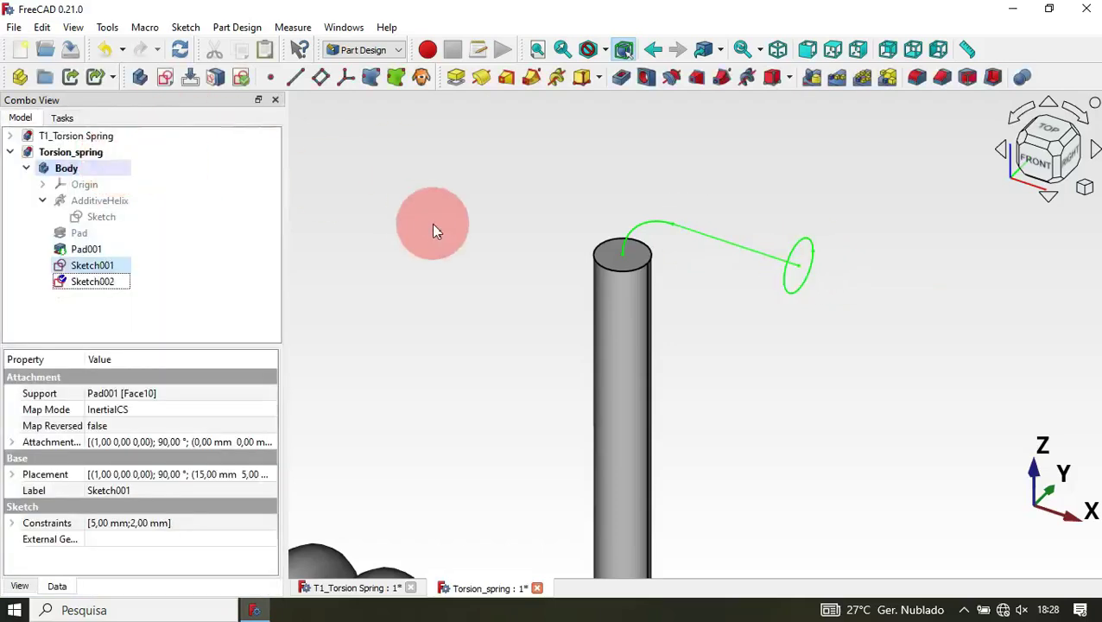
pyautogui.click(487, 223)
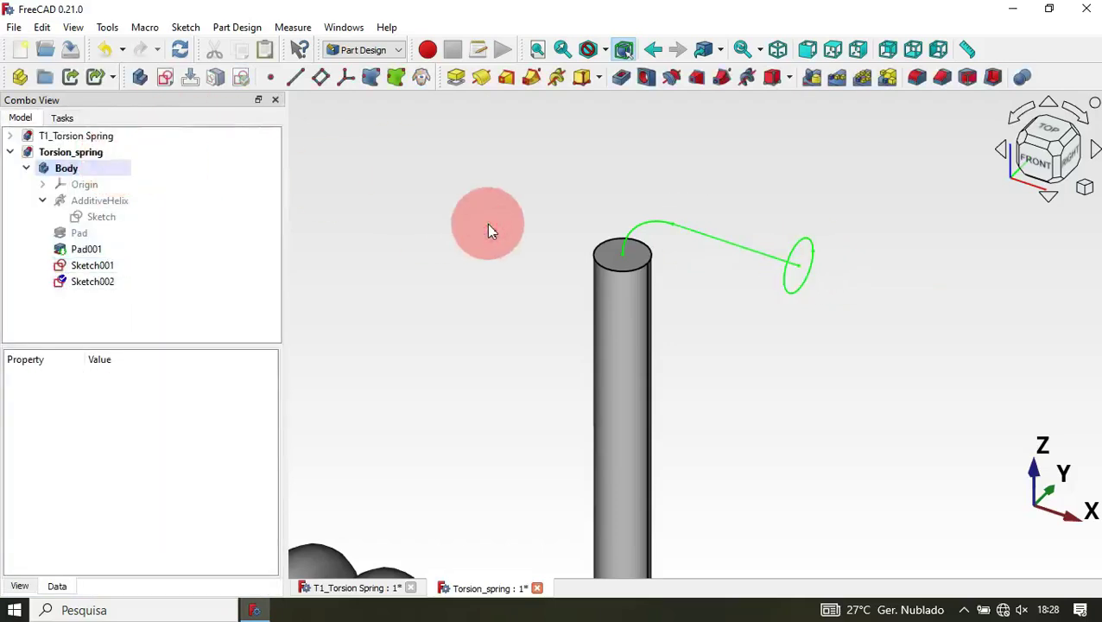
# Rename the circle sketch attached at the line's end as Profile and the bent path sketch as Path.
pyautogui.click(88, 285)
pyautogui.click(95, 281)
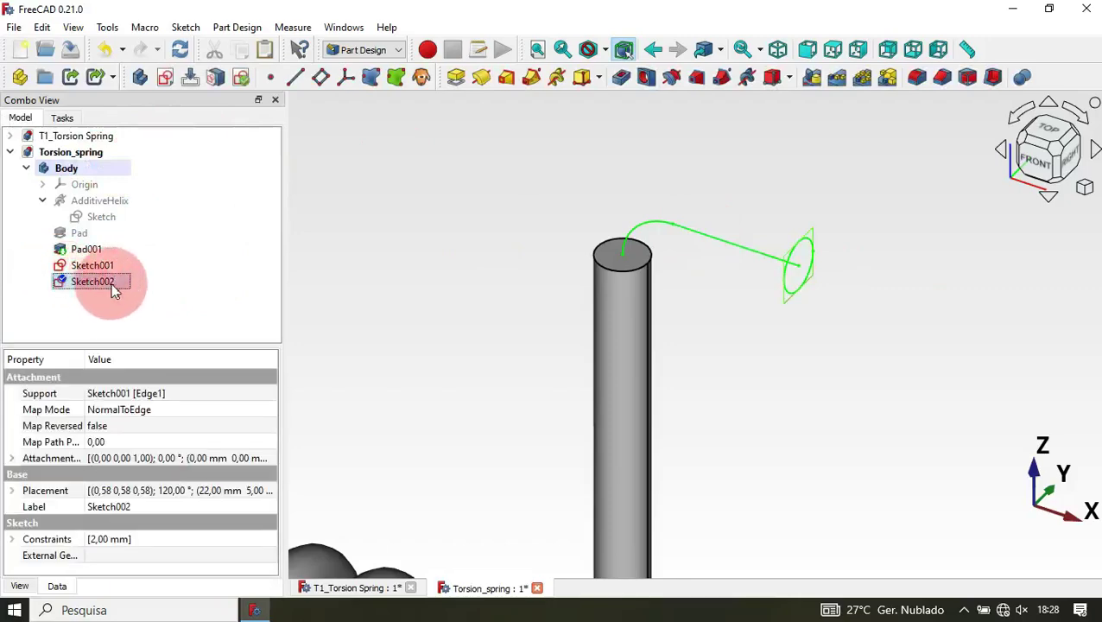
pyautogui.rightClick(97, 281)
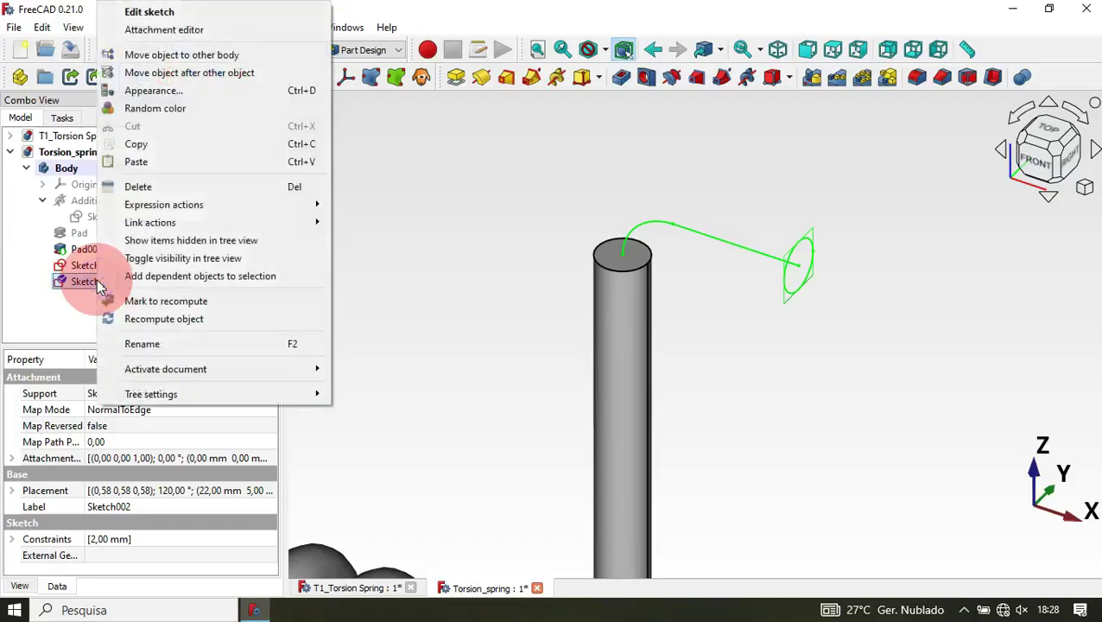
pyautogui.click(256, 346)
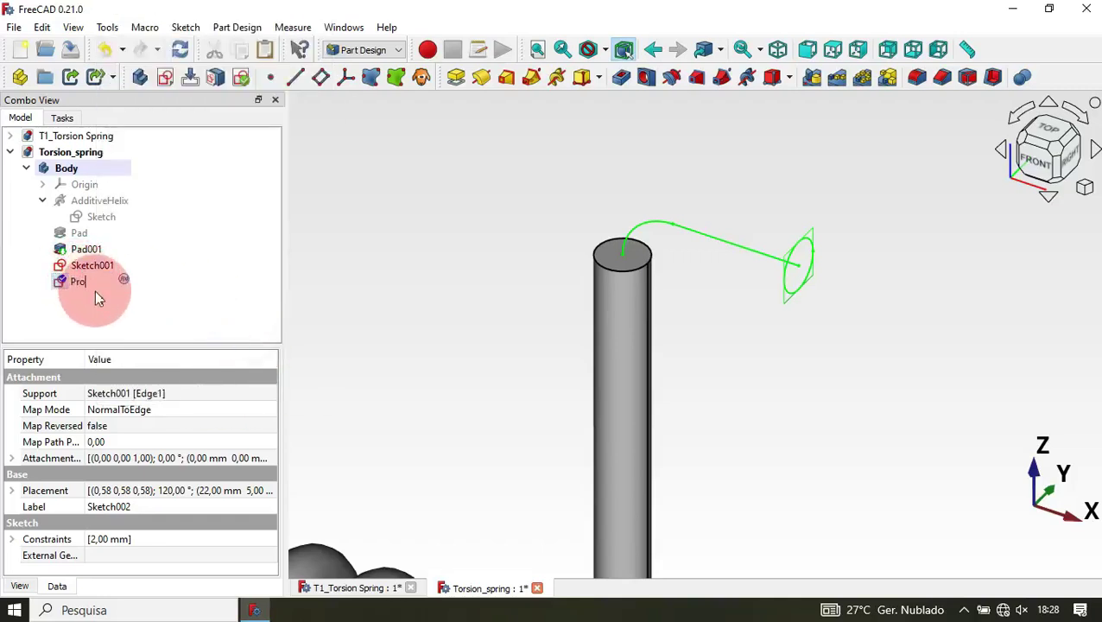
pyautogui.write('Profile')
pyautogui.press('Return')
pyautogui.click(109, 268)
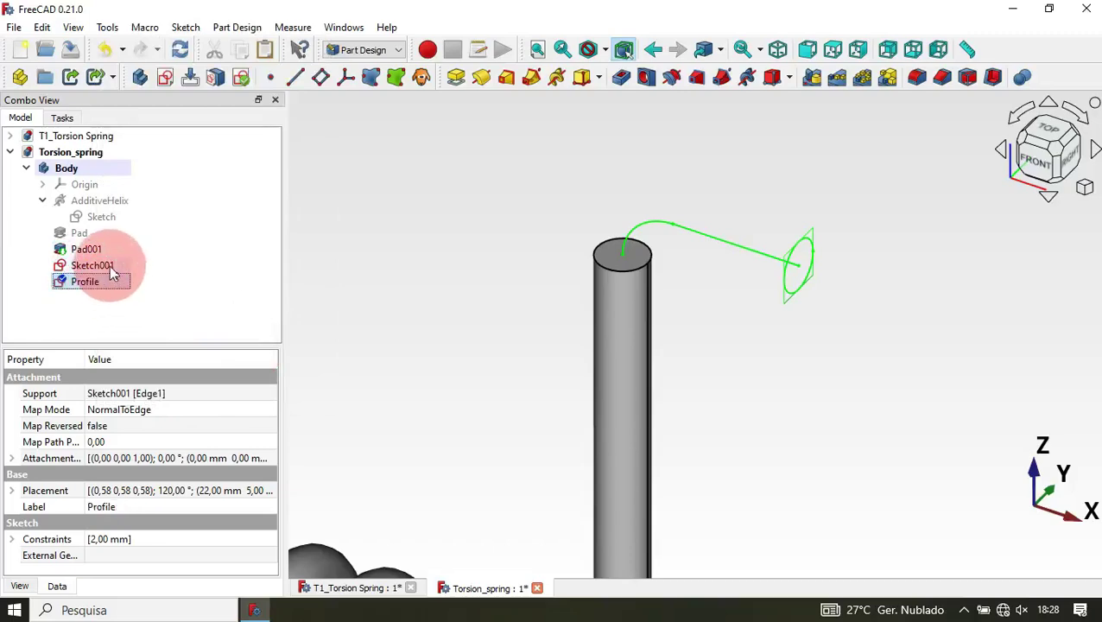
pyautogui.click(110, 267)
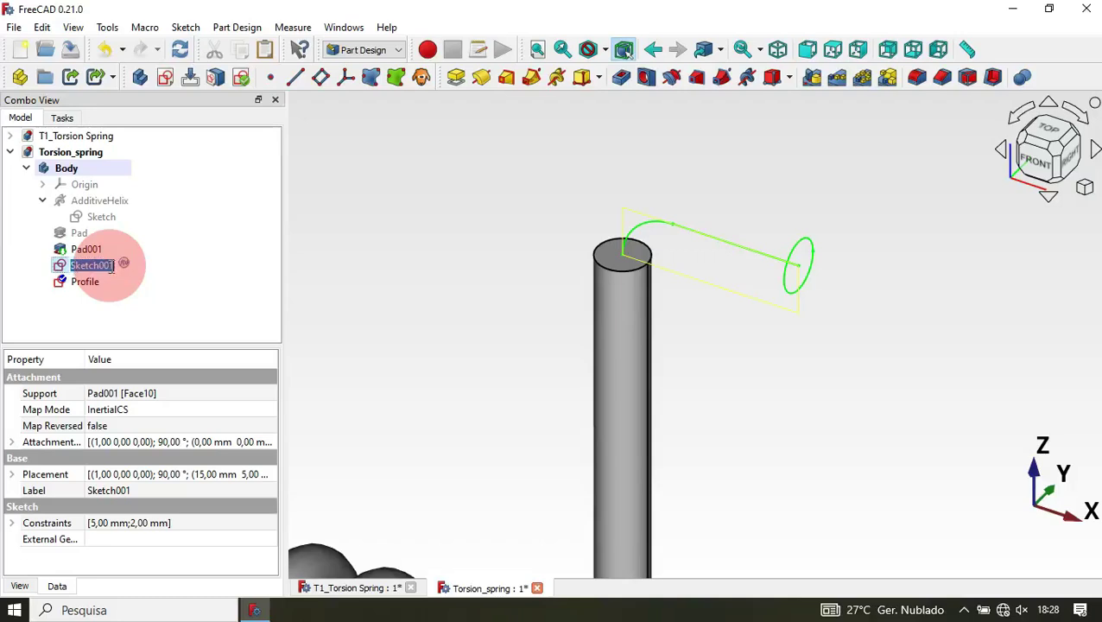
pyautogui.write('Path')
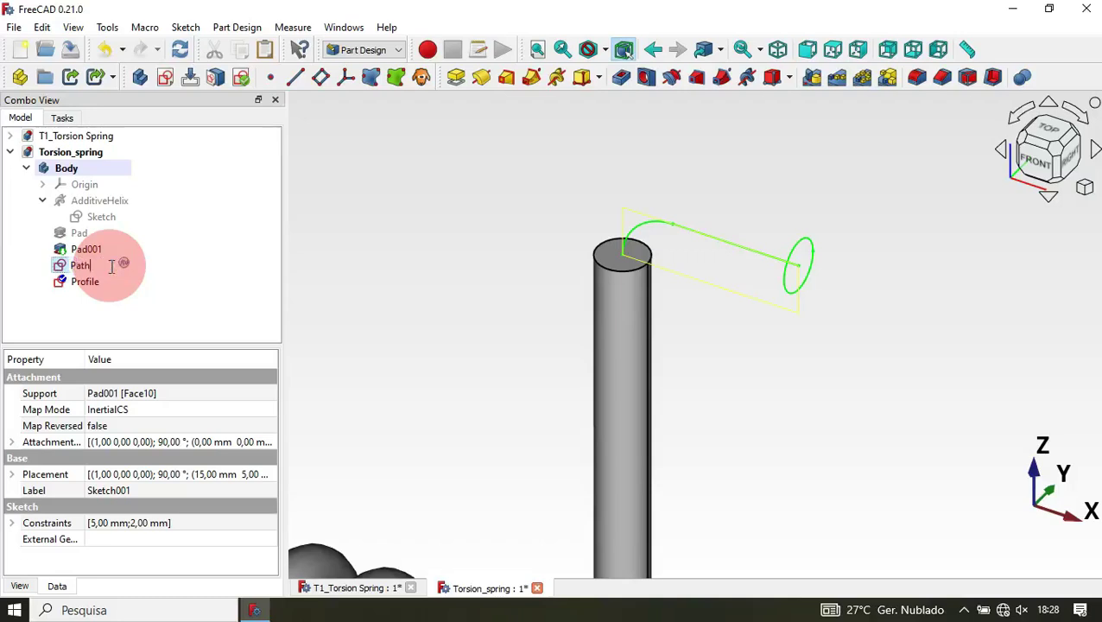
pyautogui.click(403, 271)
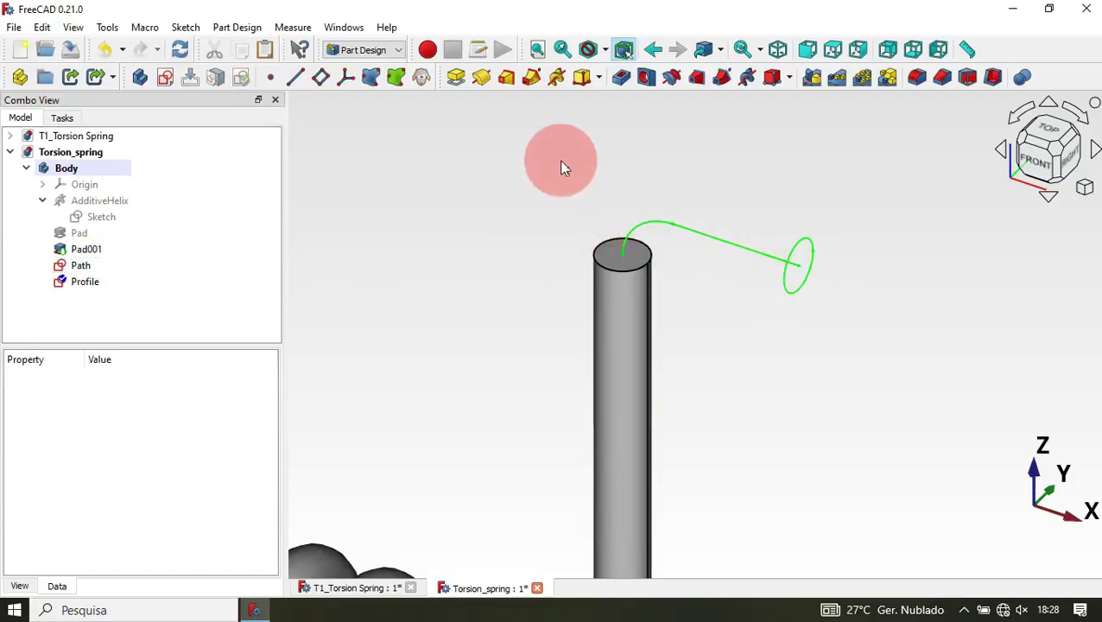
# Create an additive pipe that sweeps the Profile sketch along the Path sketch to form the upright leg's bent end.
pyautogui.scroll(-3, 561, 167)
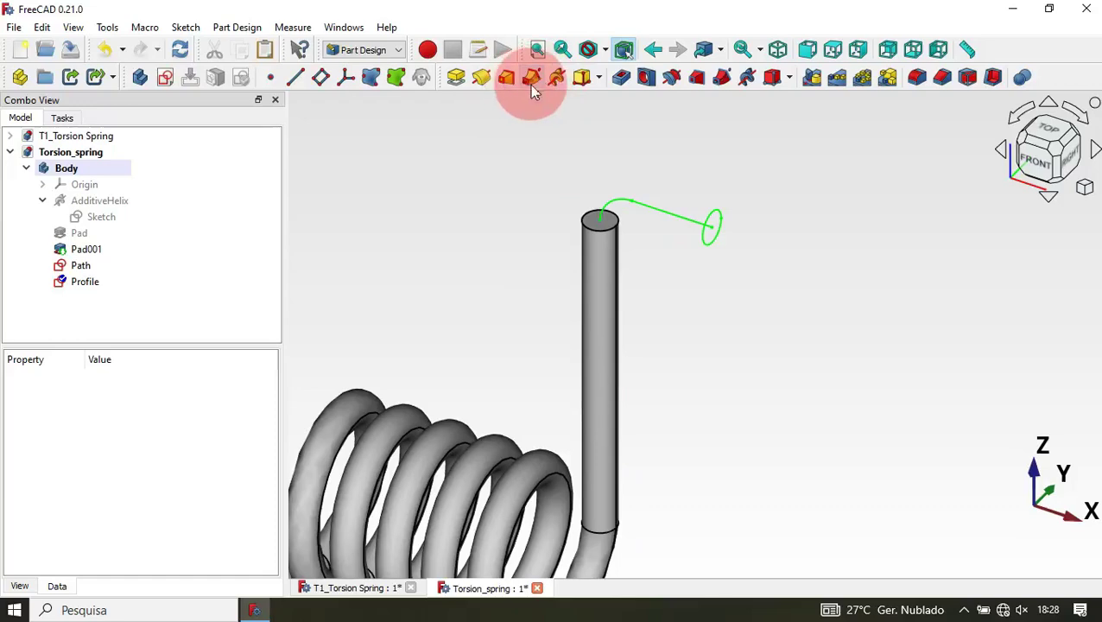
pyautogui.click(104, 280)
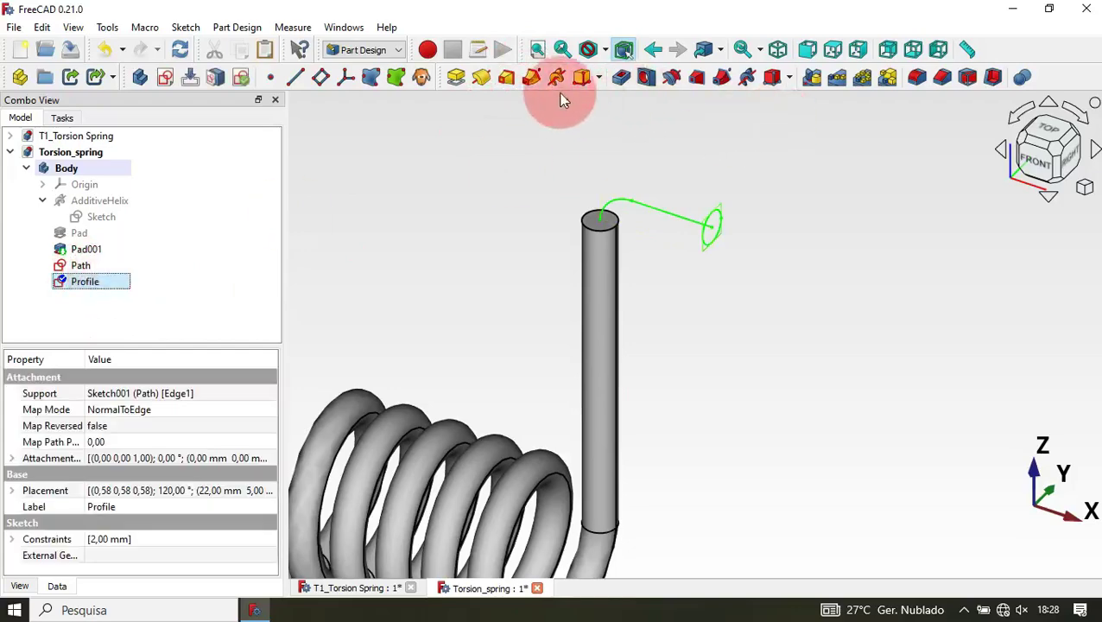
pyautogui.click(532, 77)
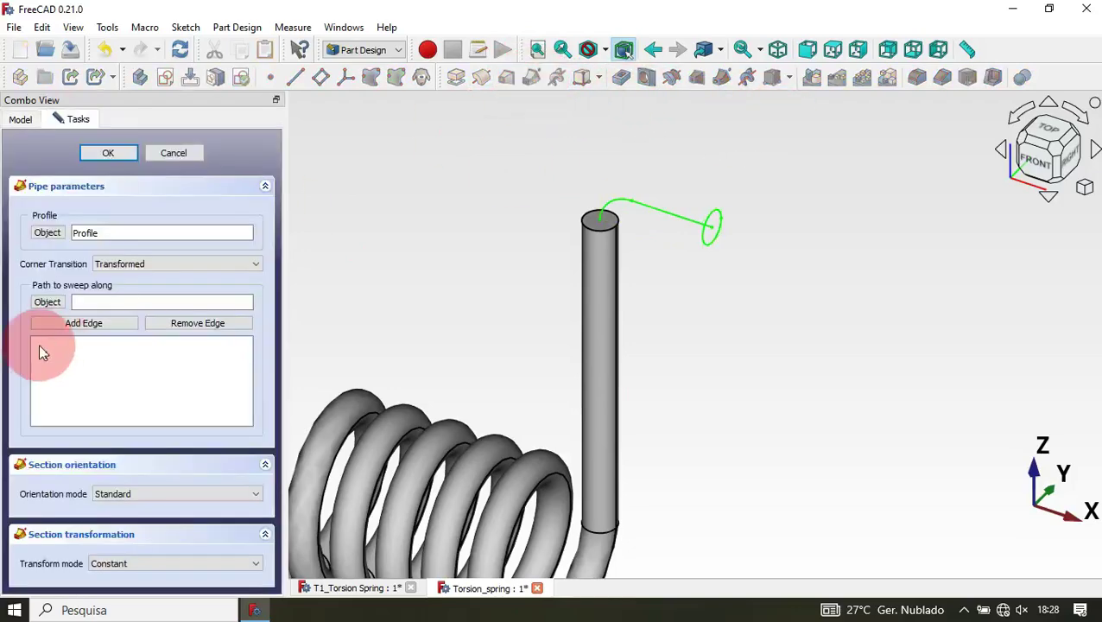
pyautogui.click(49, 307)
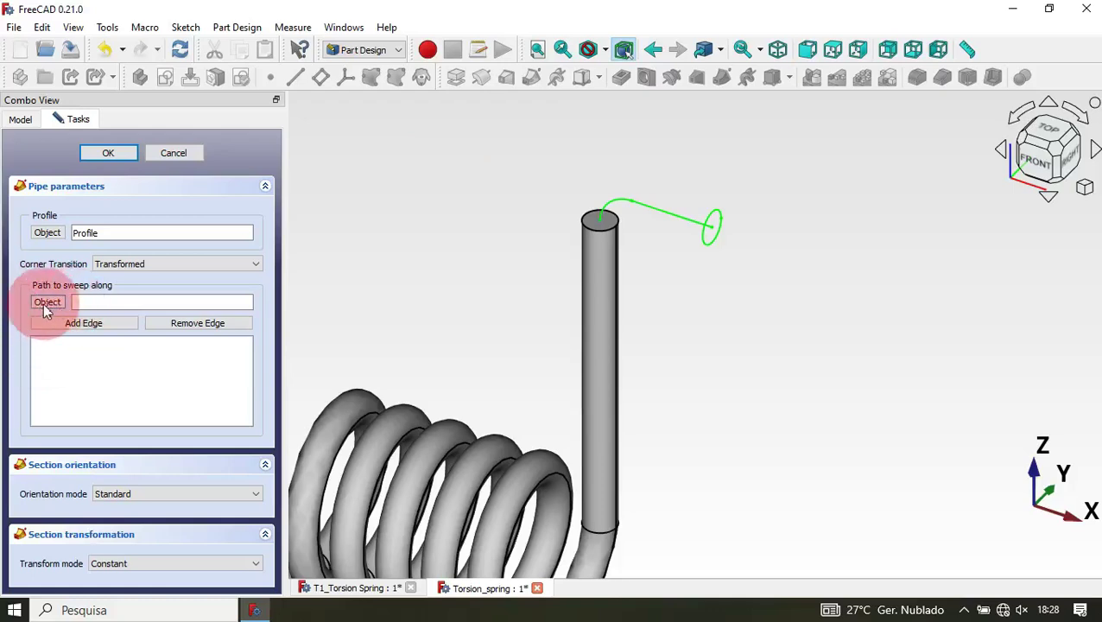
pyautogui.click(642, 213)
pyautogui.click(675, 220)
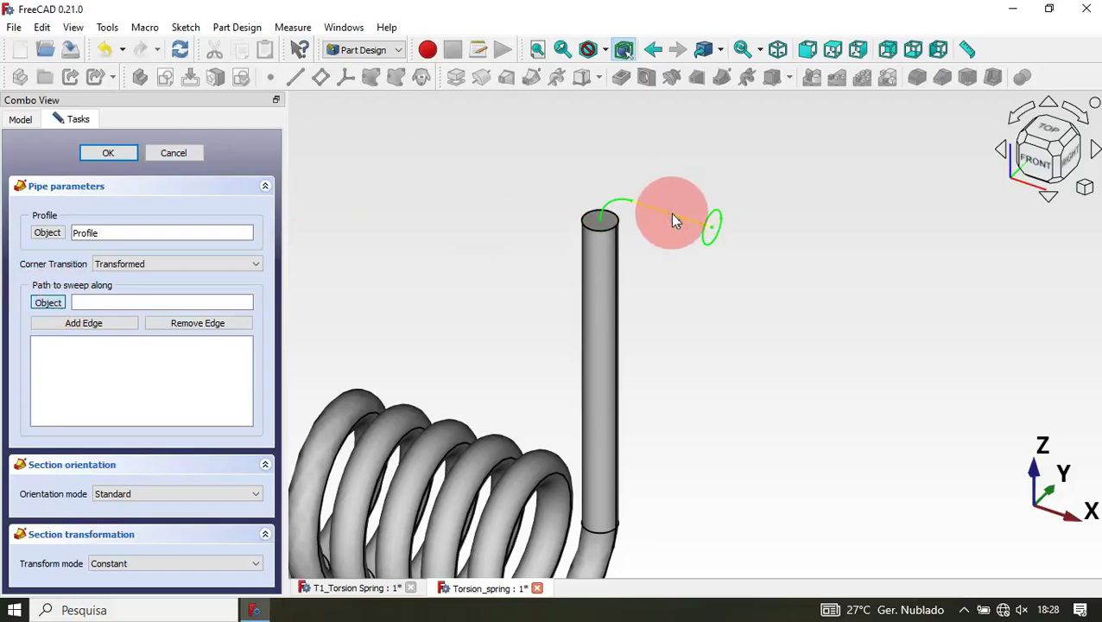
pyautogui.click(672, 216)
pyautogui.click(141, 169)
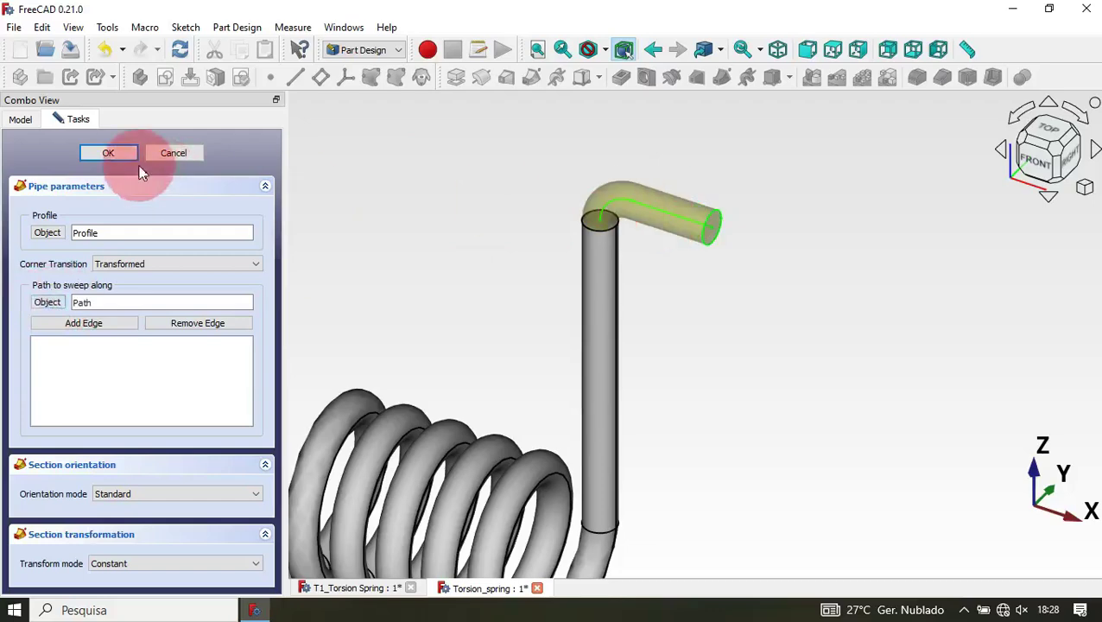
pyautogui.click(128, 161)
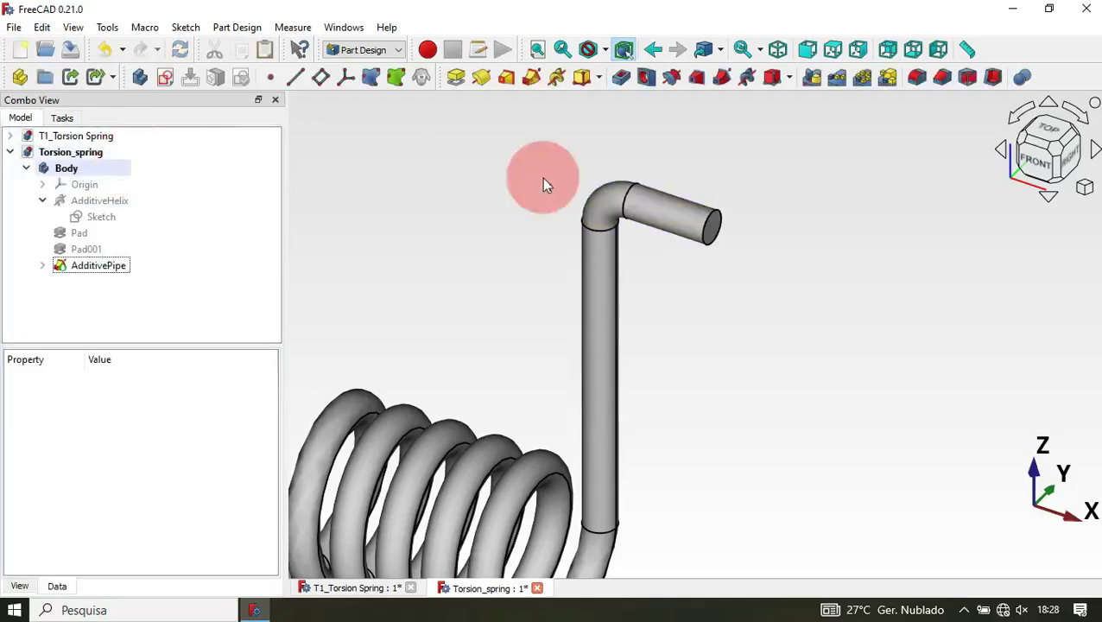
# Duplicate the pipe's Profile and Path sketches together, using only the original selections without their dependencies.
pyautogui.scroll(-3, 762, 159)
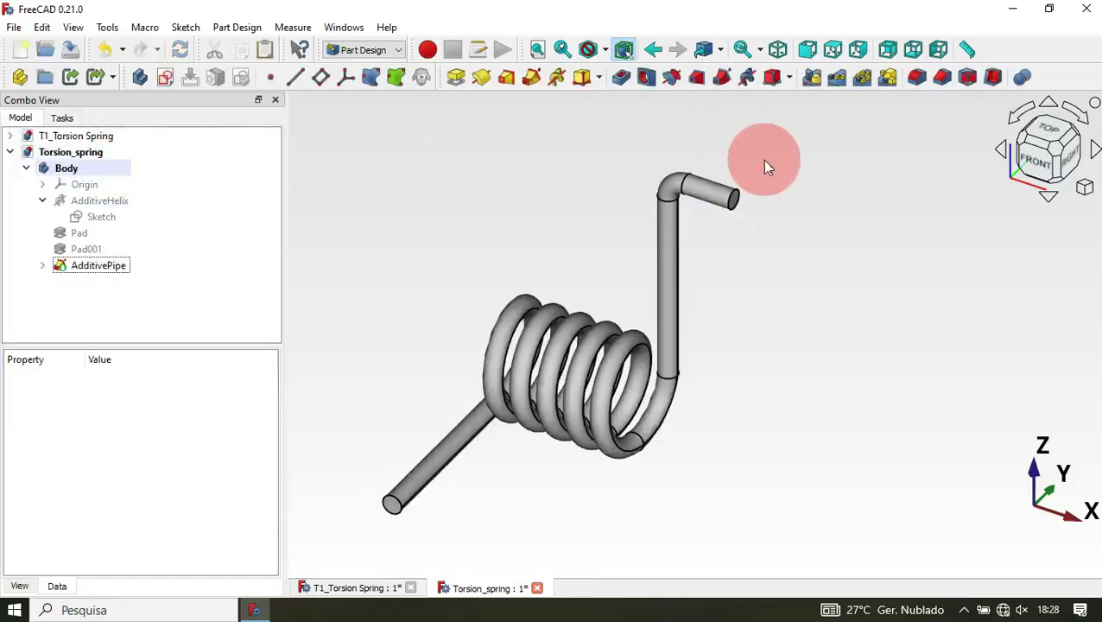
pyautogui.scroll(-2, 689, 197)
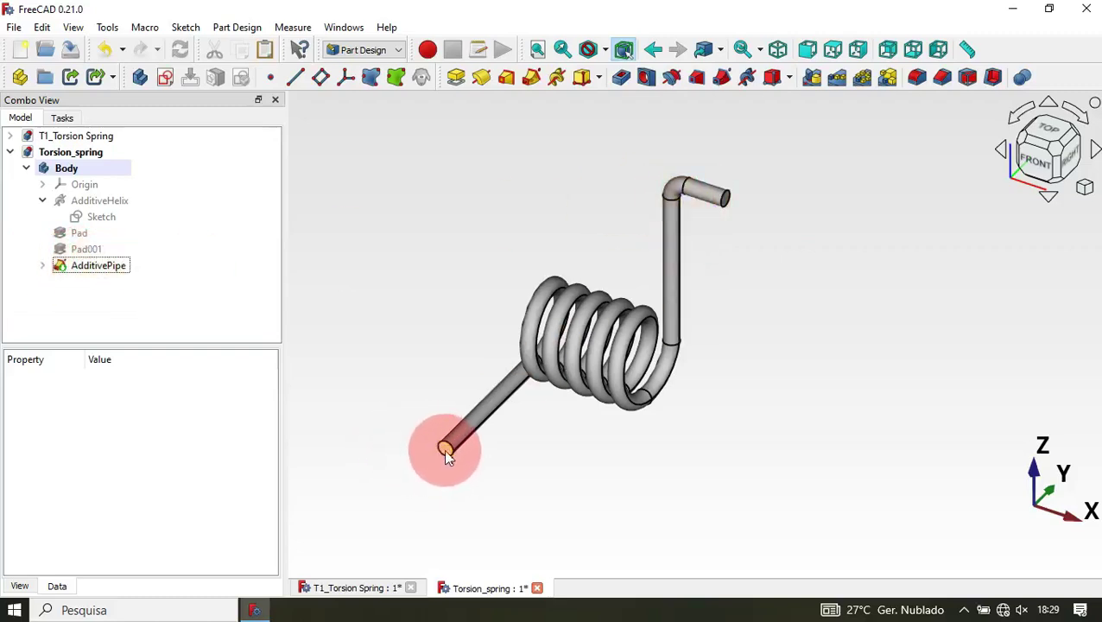
pyautogui.click(42, 266)
pyautogui.moveTo(137, 316); pyautogui.dragTo(105, 282)
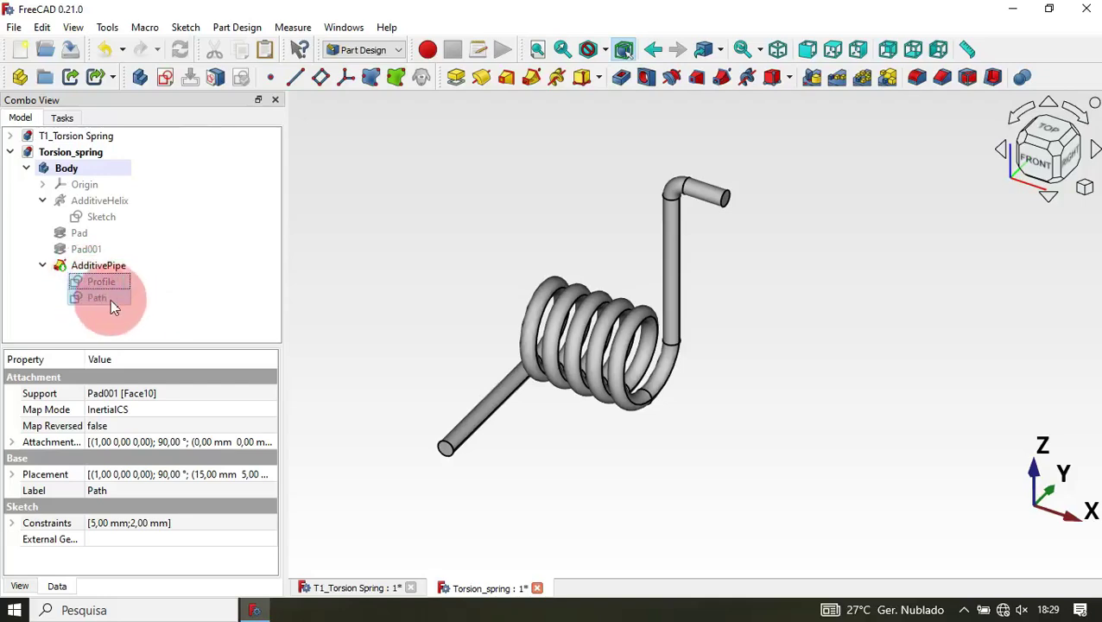
pyautogui.hotkey('ctrl', 'e')
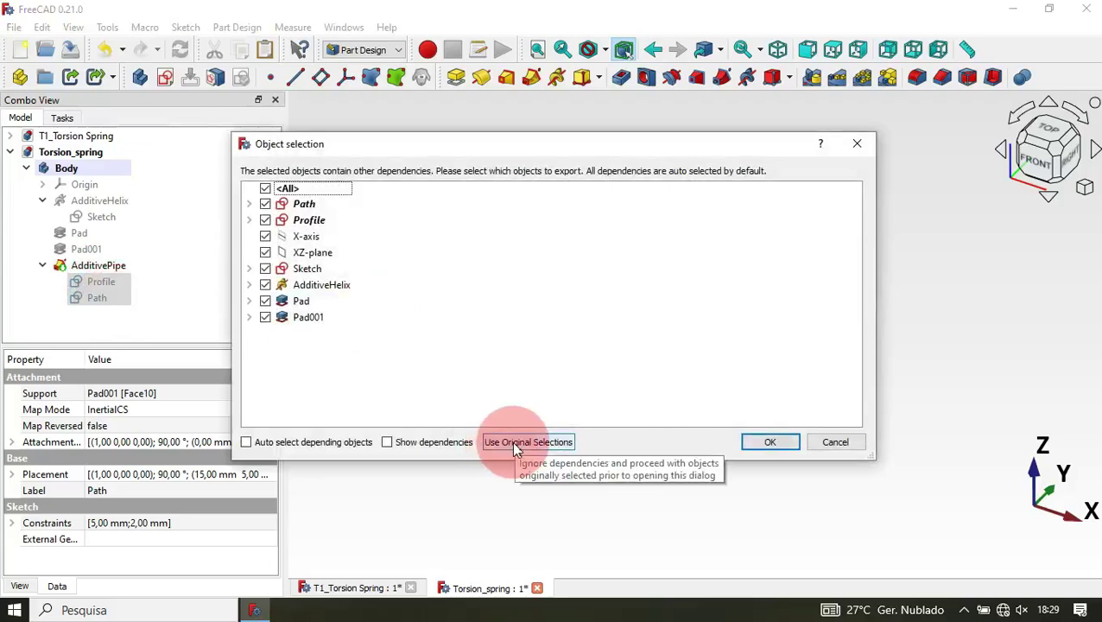
pyautogui.click(514, 443)
# Move both duplicated sketches into the Torsion_spring Body and make them visible.
pyautogui.click(42, 265)
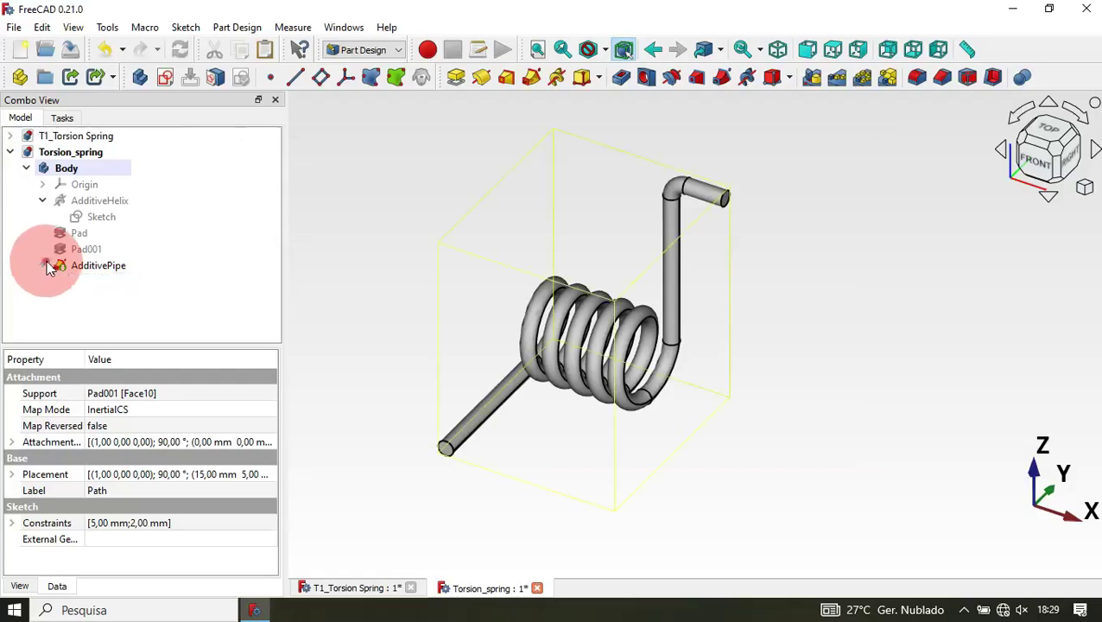
pyautogui.click(143, 294)
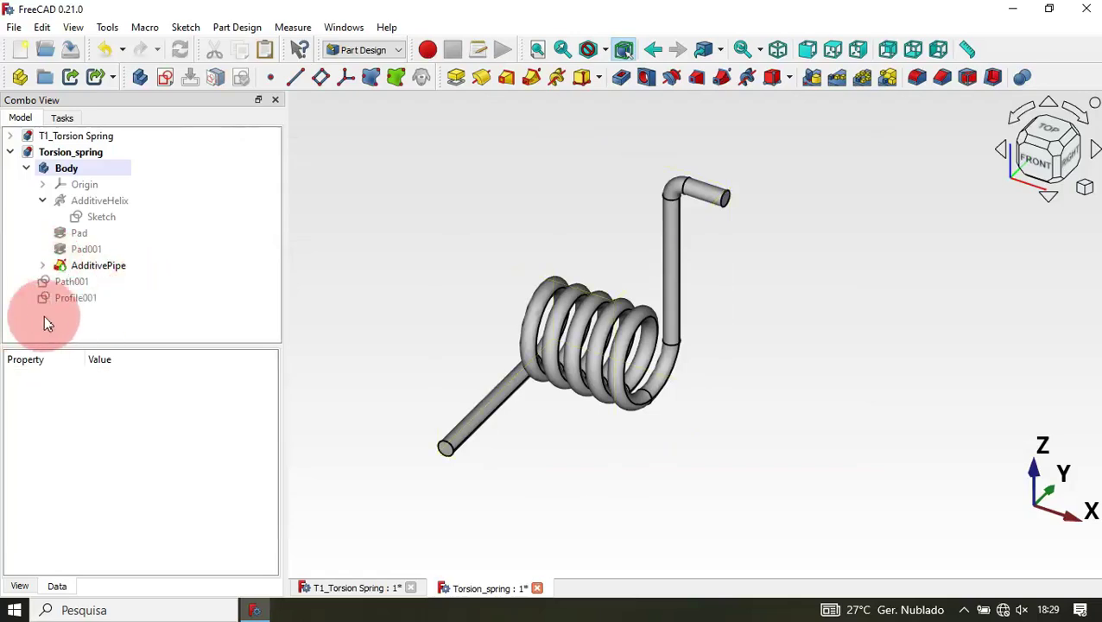
pyautogui.moveTo(73, 318)
pyautogui.mouseDown()
pyautogui.moveTo(89, 285)
pyautogui.moveTo(244, 246)
pyautogui.moveTo(154, 172)
pyautogui.moveTo(132, 172)
pyautogui.mouseUp()
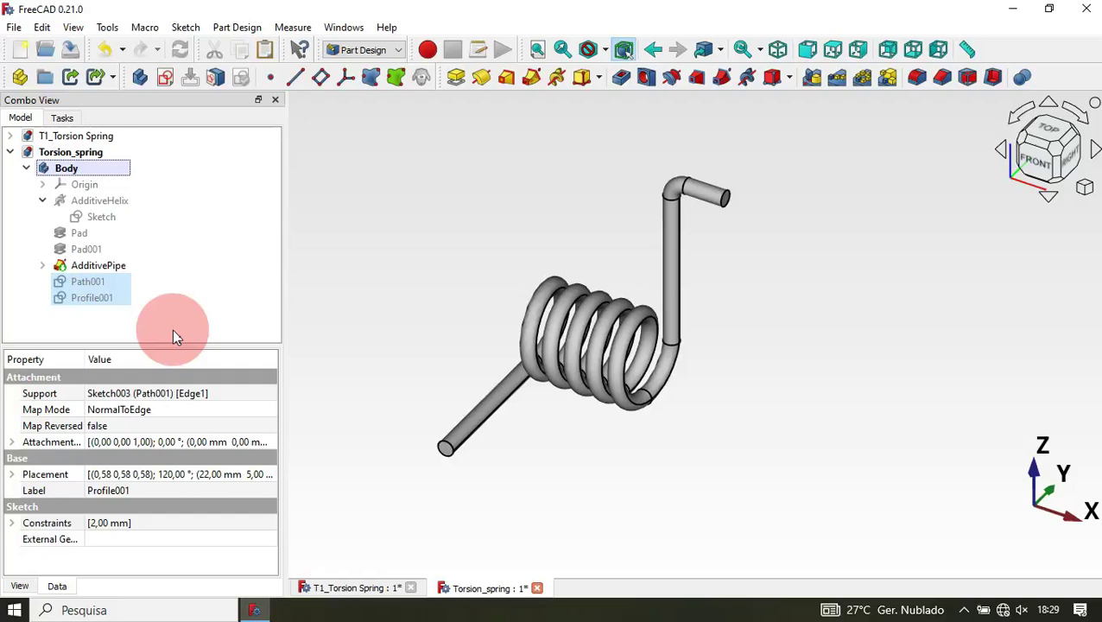
pyautogui.click(375, 306)
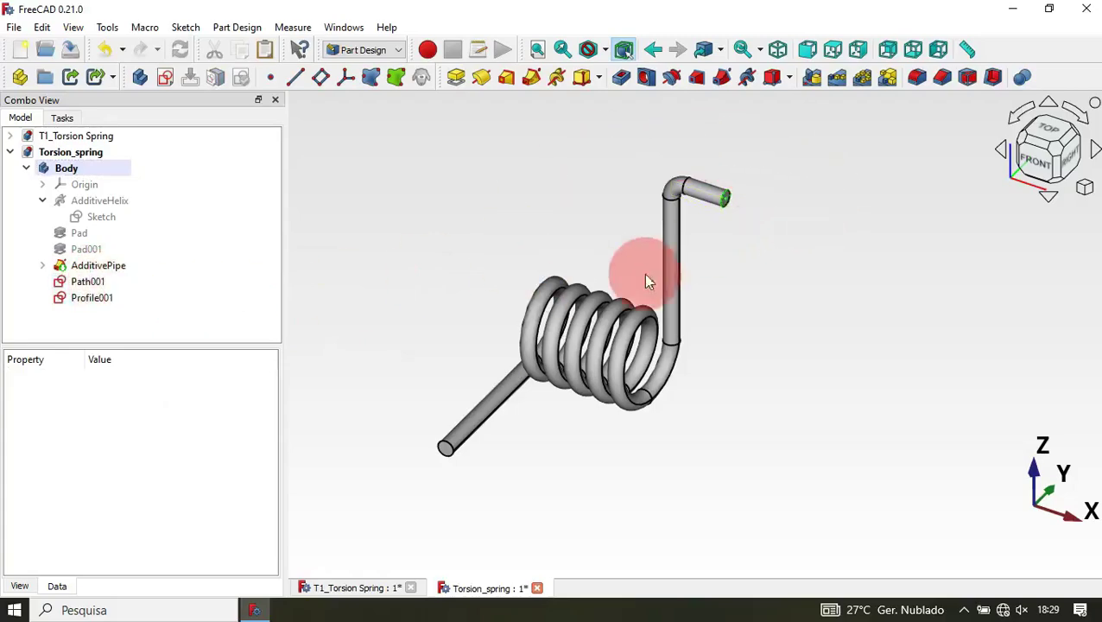
# Reattach the duplicated path sketch to the end face of the other straight leg, using Inertia 2-3 mode.
pyautogui.click(91, 285)
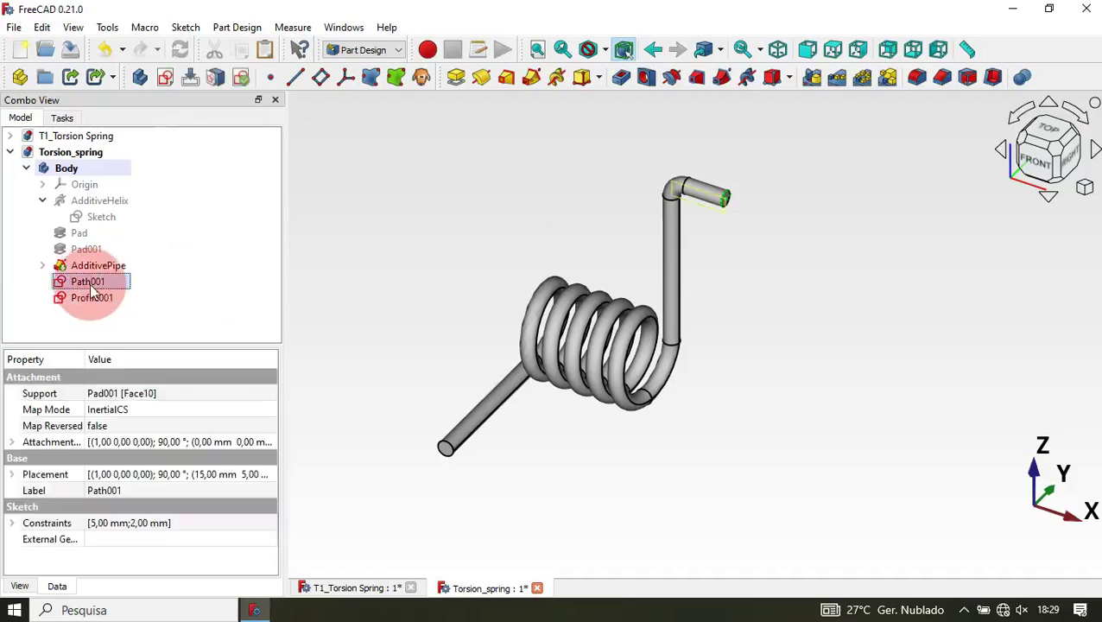
pyautogui.rightClick(92, 292)
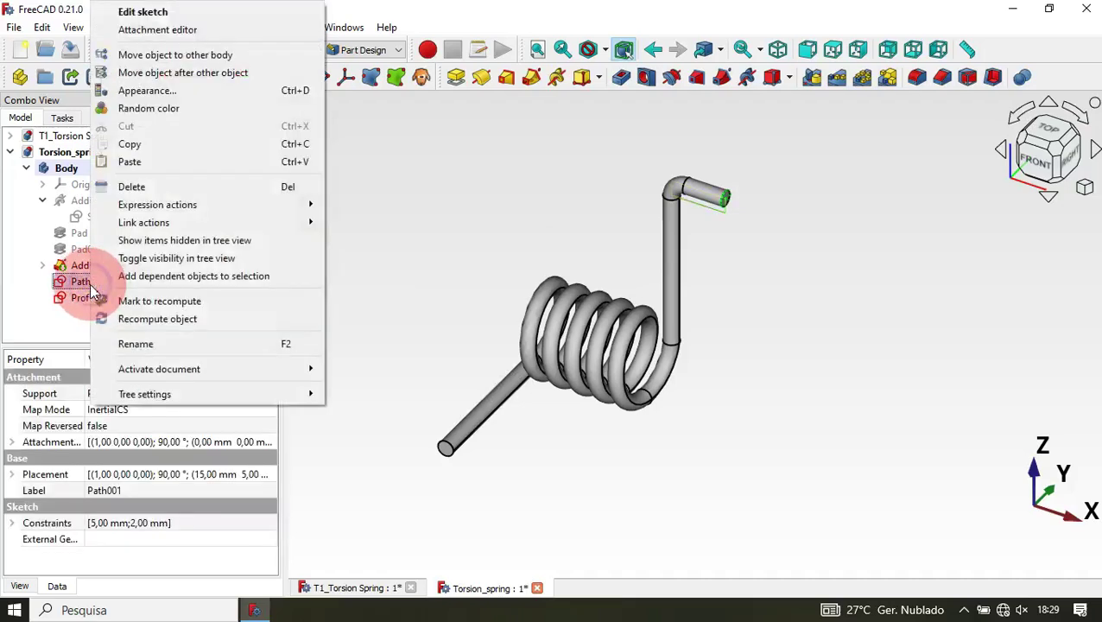
pyautogui.click(231, 29)
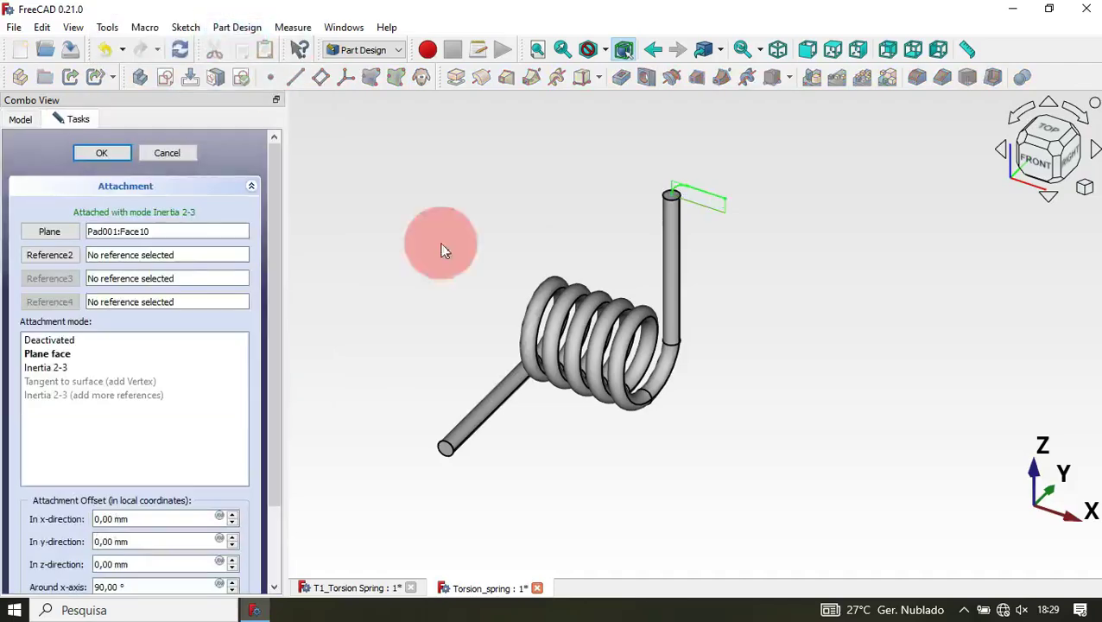
pyautogui.scroll(2, 472, 462)
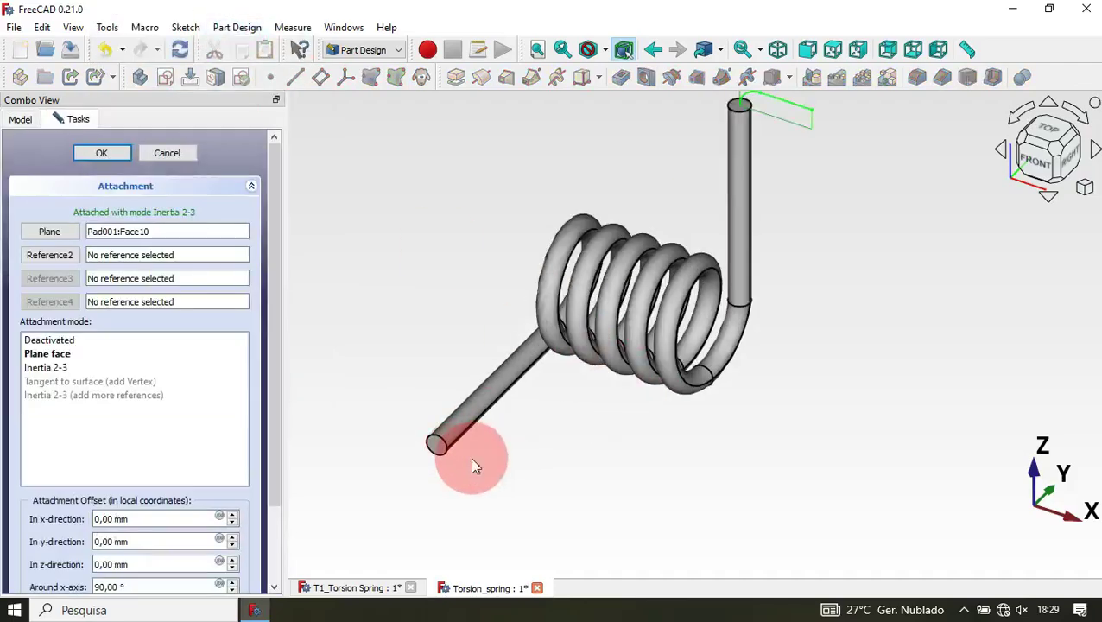
pyautogui.click(47, 233)
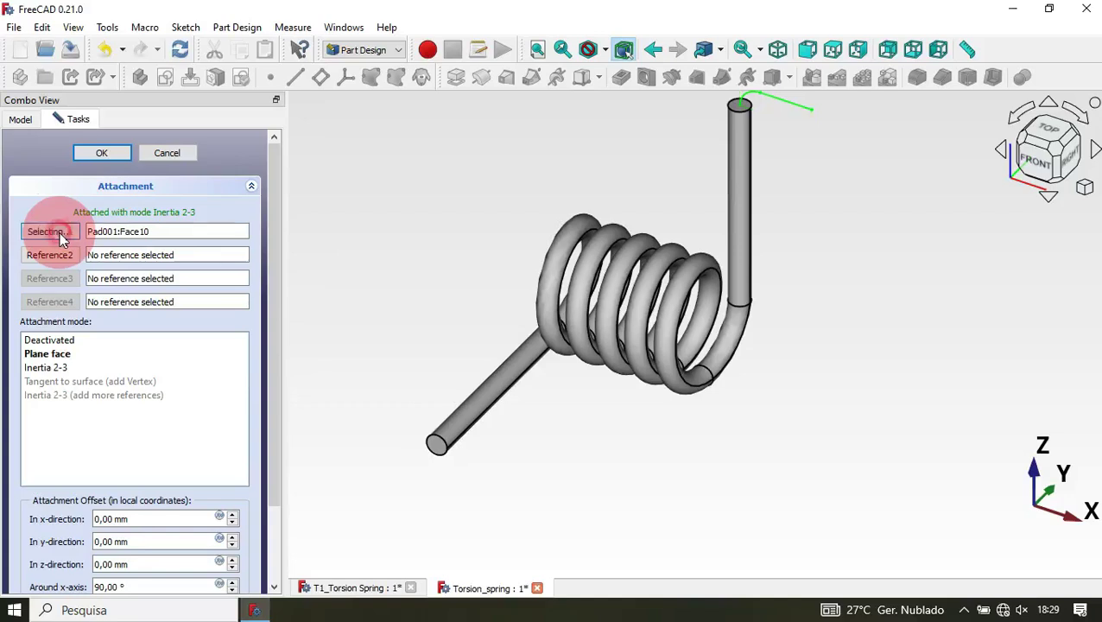
pyautogui.click(436, 445)
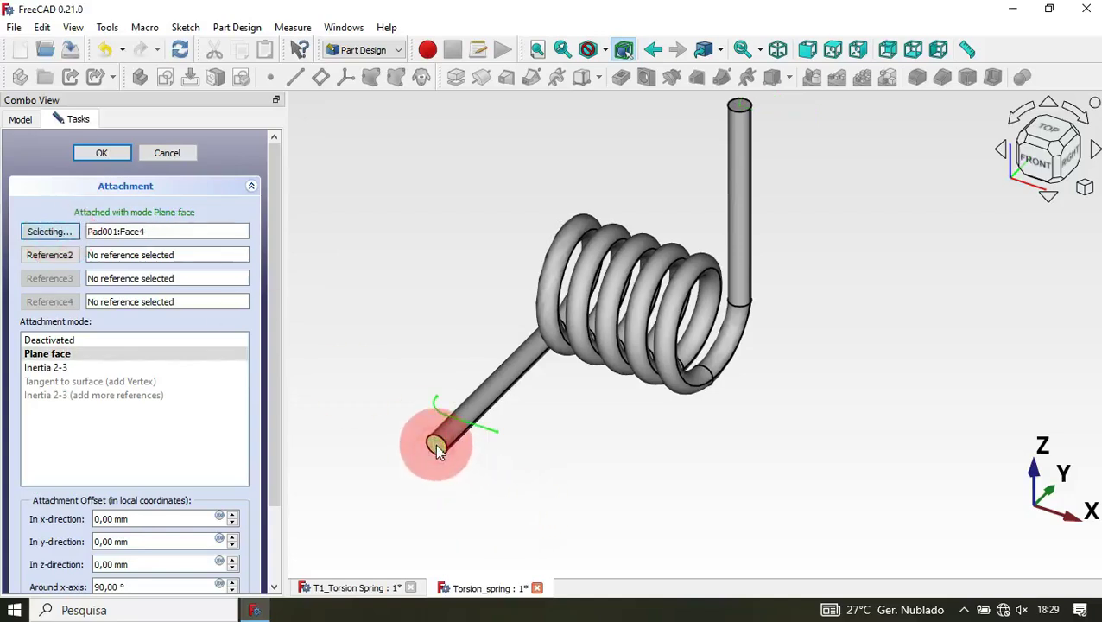
pyautogui.click(84, 367)
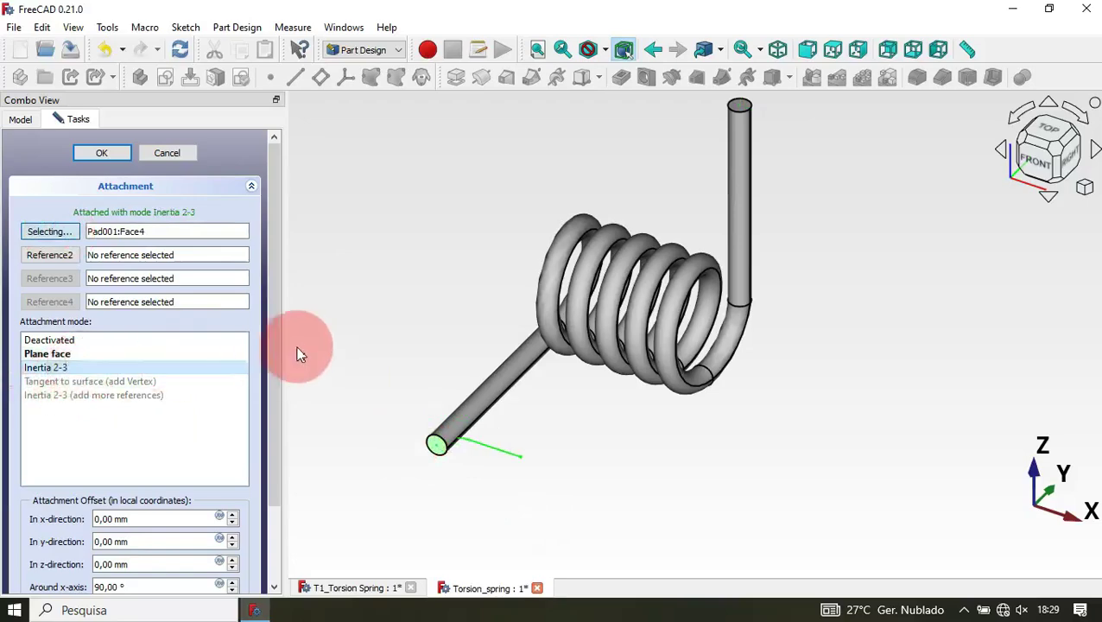
# Set the duplicated path sketch's attachment offset to -90° around x, 0° around y and 180° around z.
pyautogui.moveTo(272, 326); pyautogui.dragTo(277, 418)
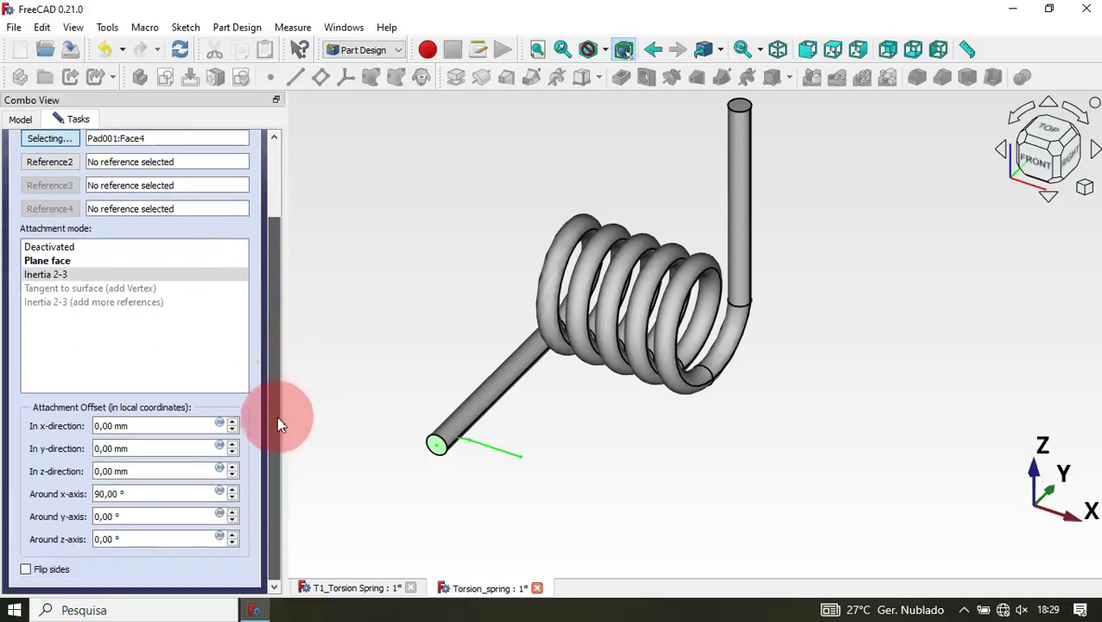
pyautogui.moveTo(144, 493); pyautogui.dragTo(56, 493)
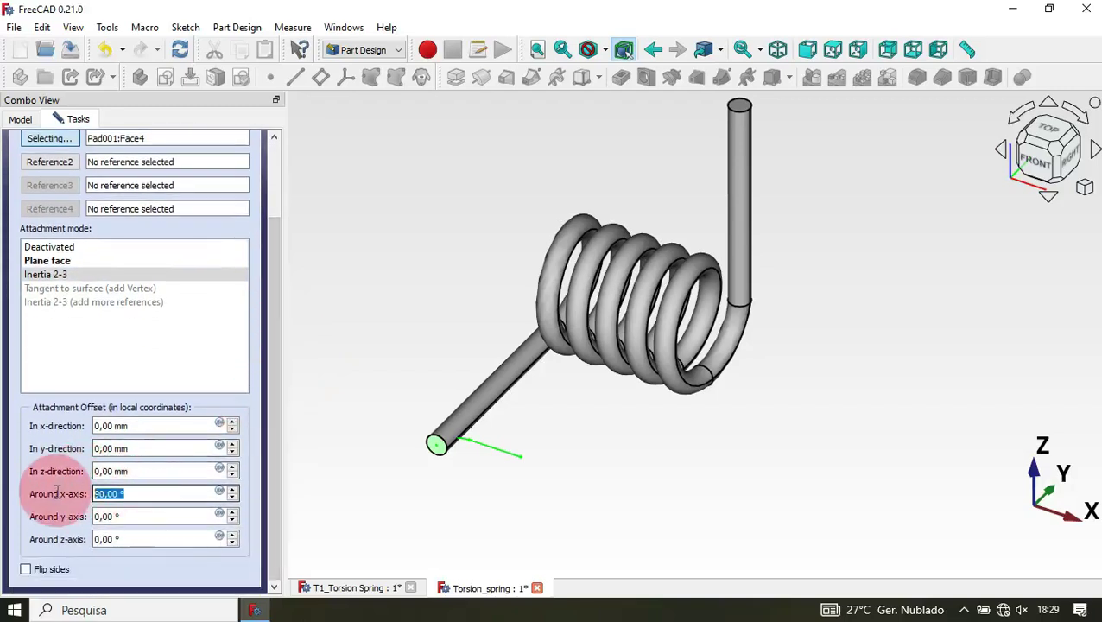
pyautogui.write('-90')
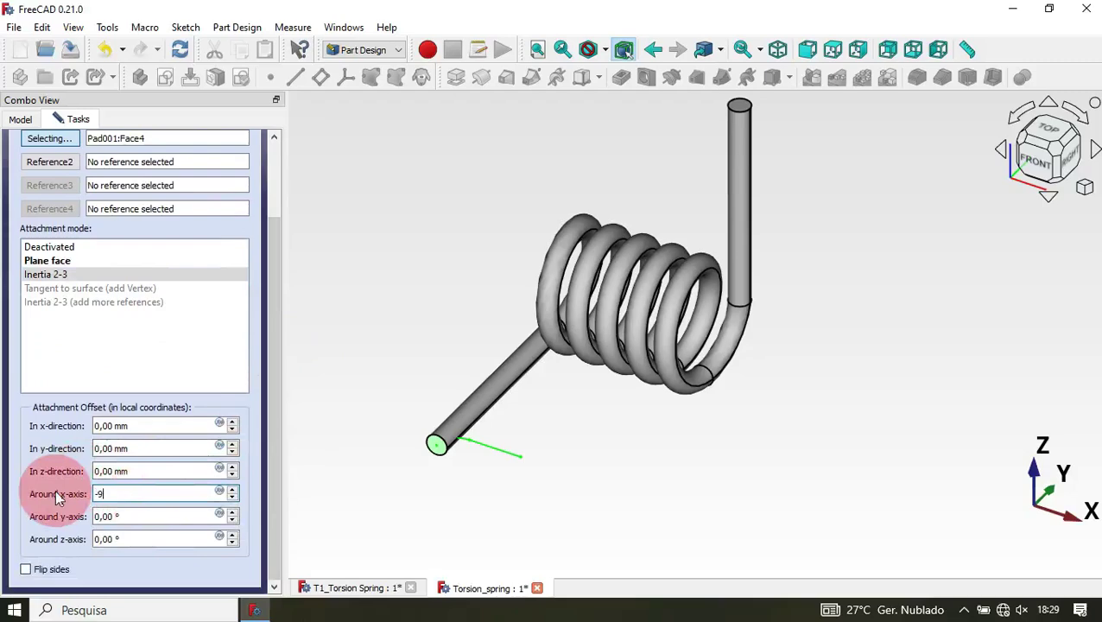
pyautogui.click(142, 511)
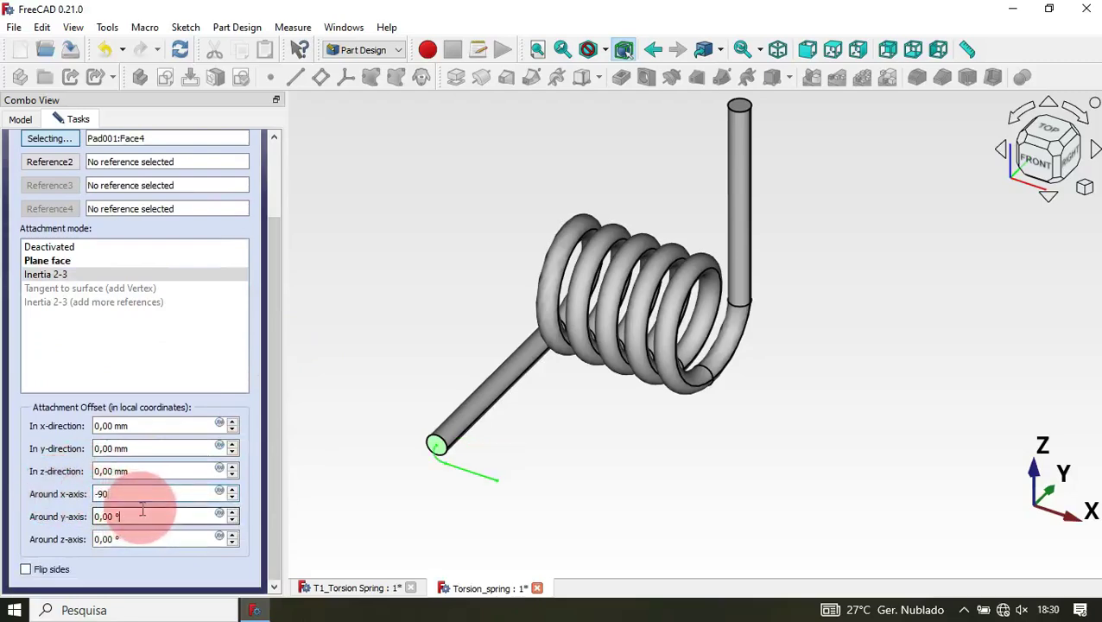
pyautogui.click(138, 514)
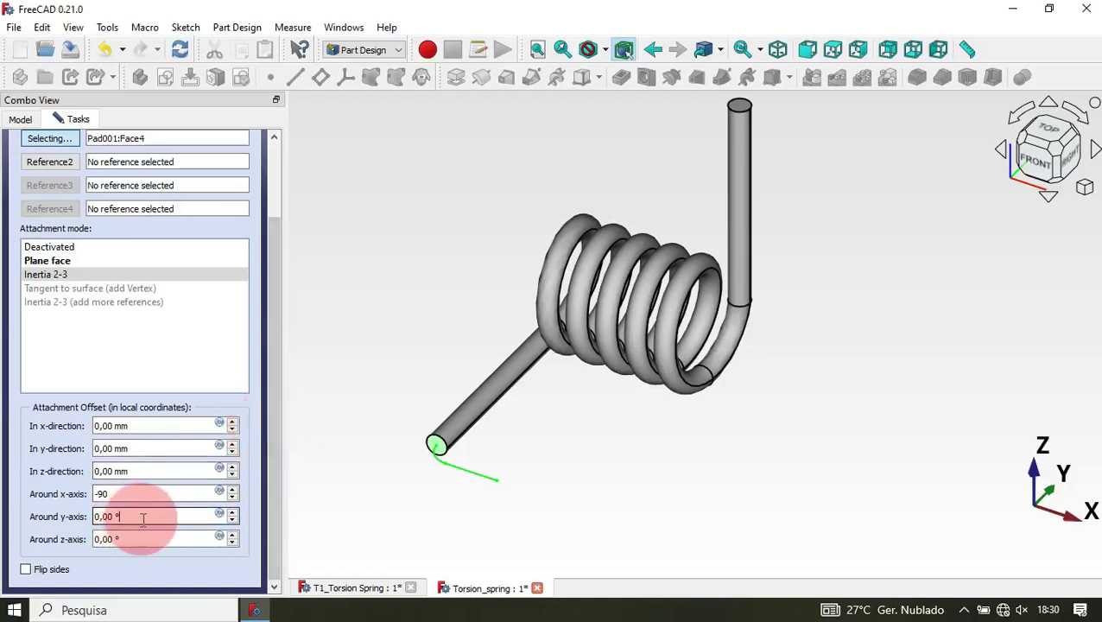
pyautogui.click(131, 515)
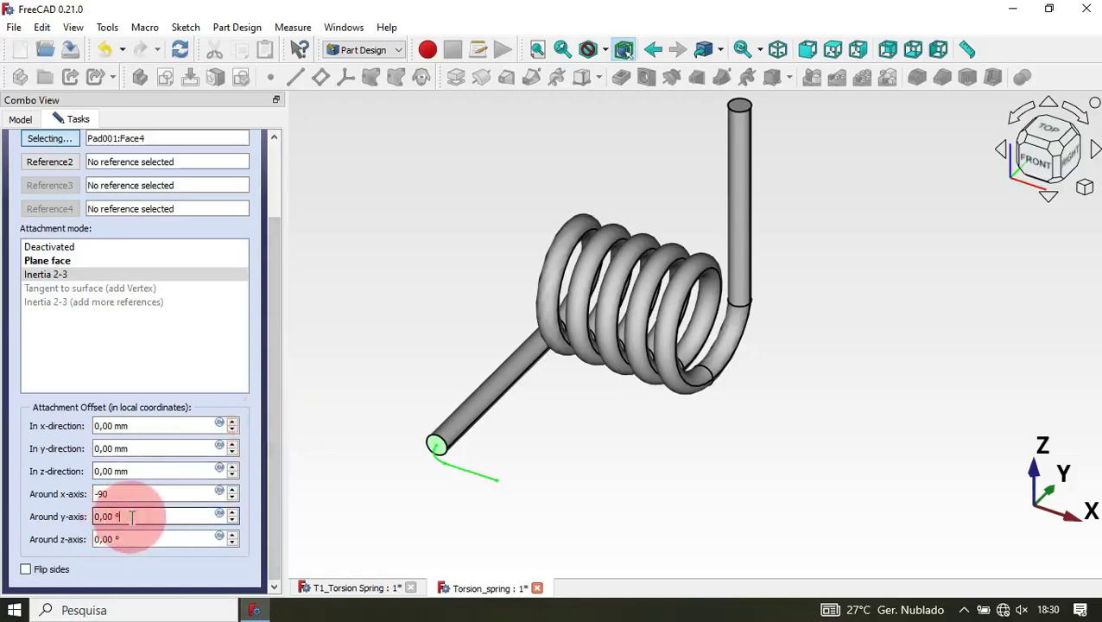
pyautogui.scroll(10, 131, 516)
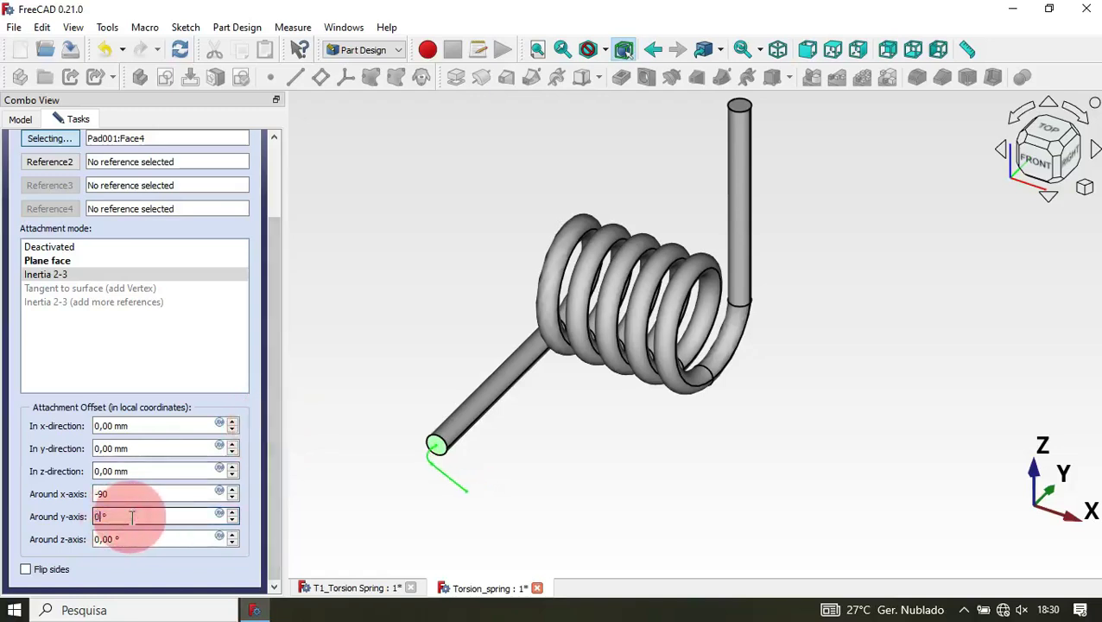
pyautogui.write('0')
pyautogui.click(140, 538)
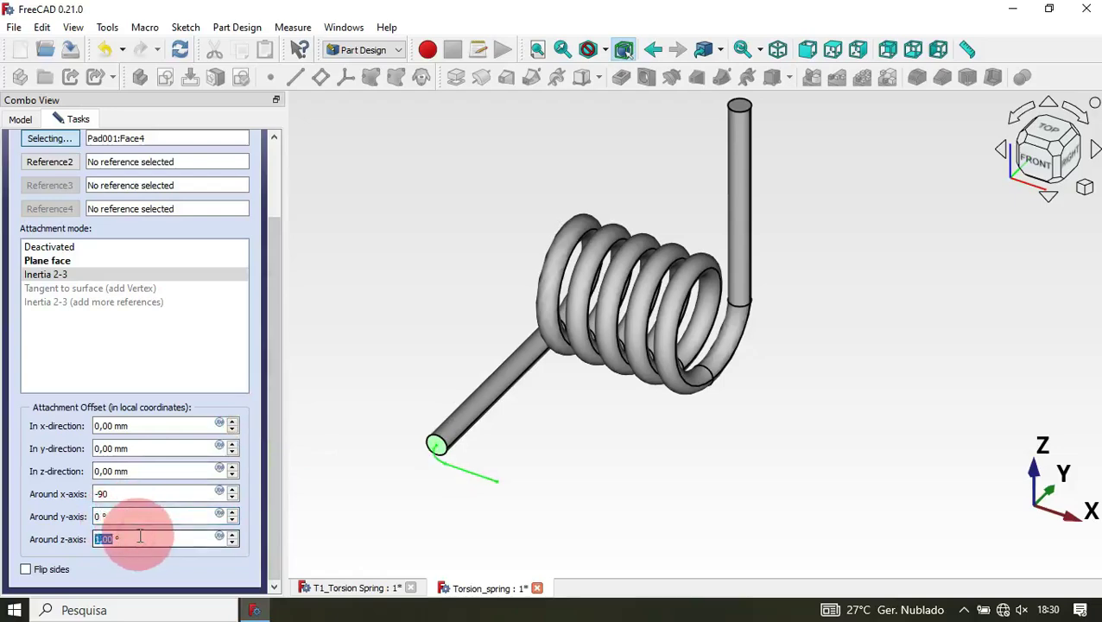
pyautogui.scroll(20, 140, 538)
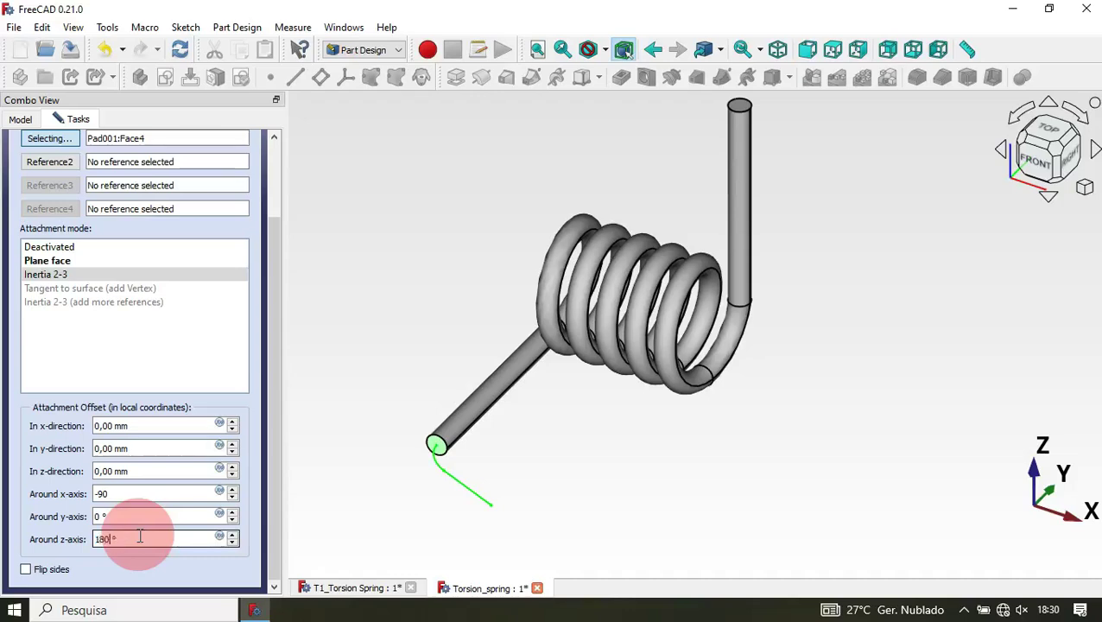
# Reselect the straight leg's end face as the path sketch's reference, choose Inertia 2-3 mode and accept the attachment.
pyautogui.click(451, 424)
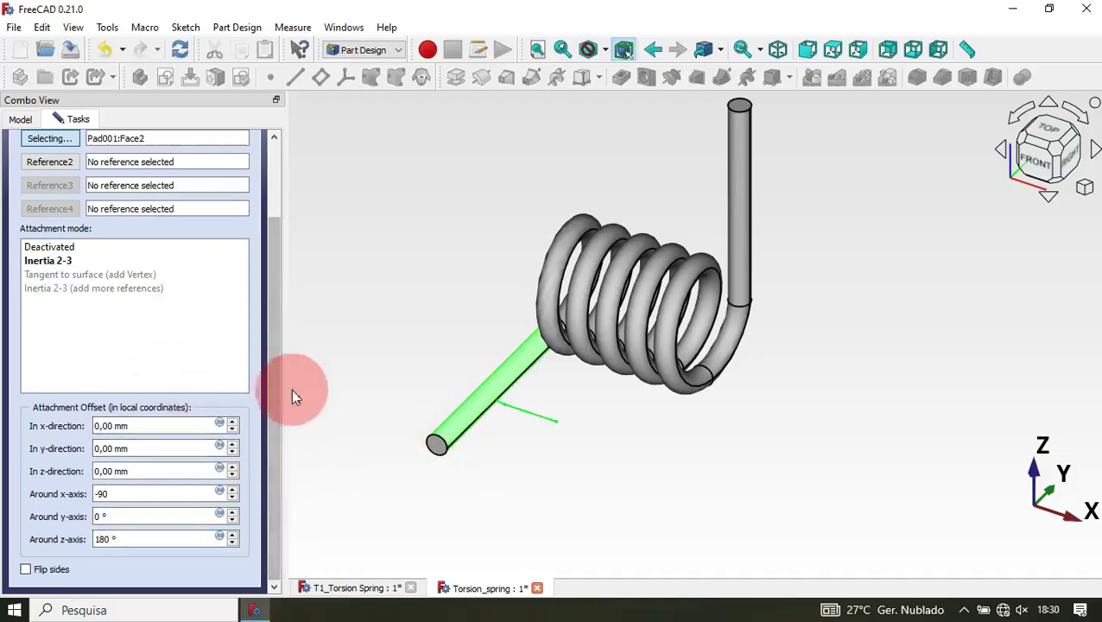
pyautogui.click(436, 448)
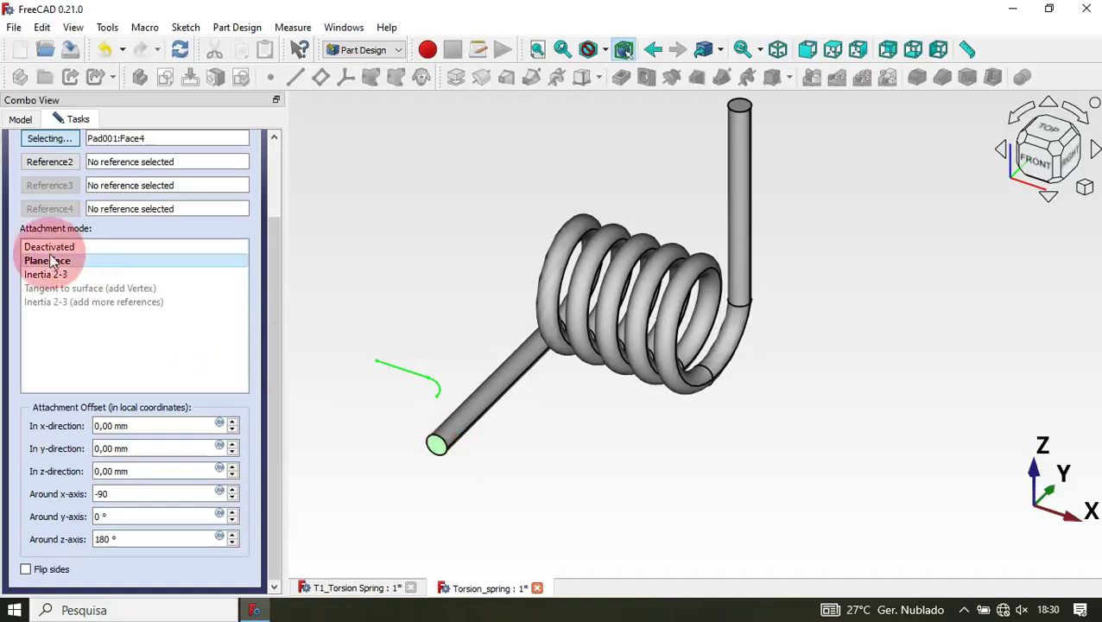
pyautogui.click(76, 274)
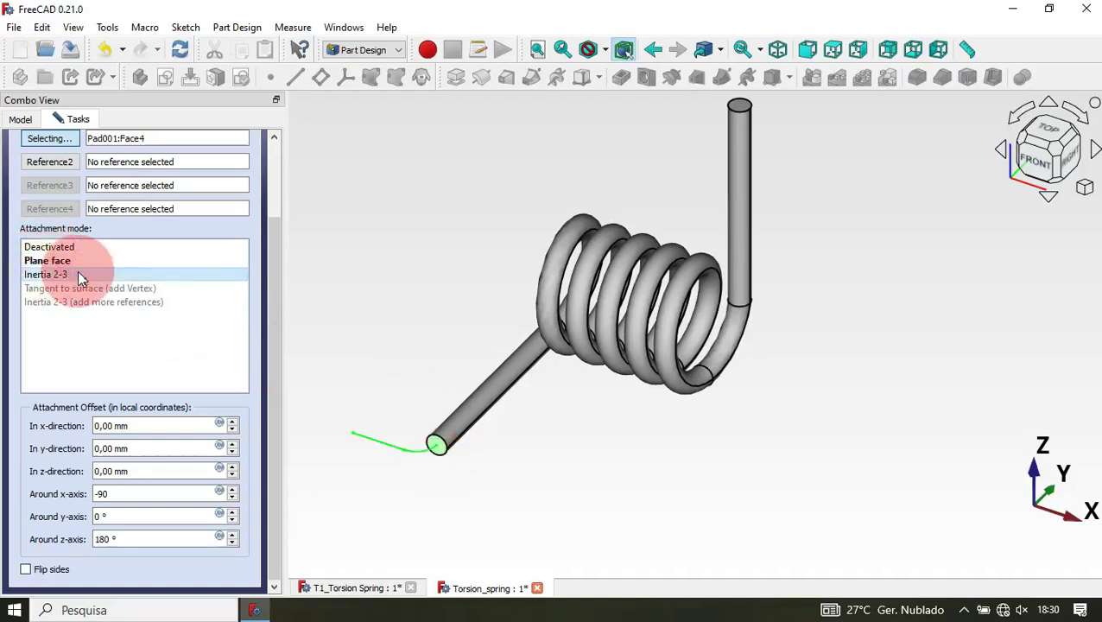
pyautogui.moveTo(278, 402); pyautogui.dragTo(295, 200)
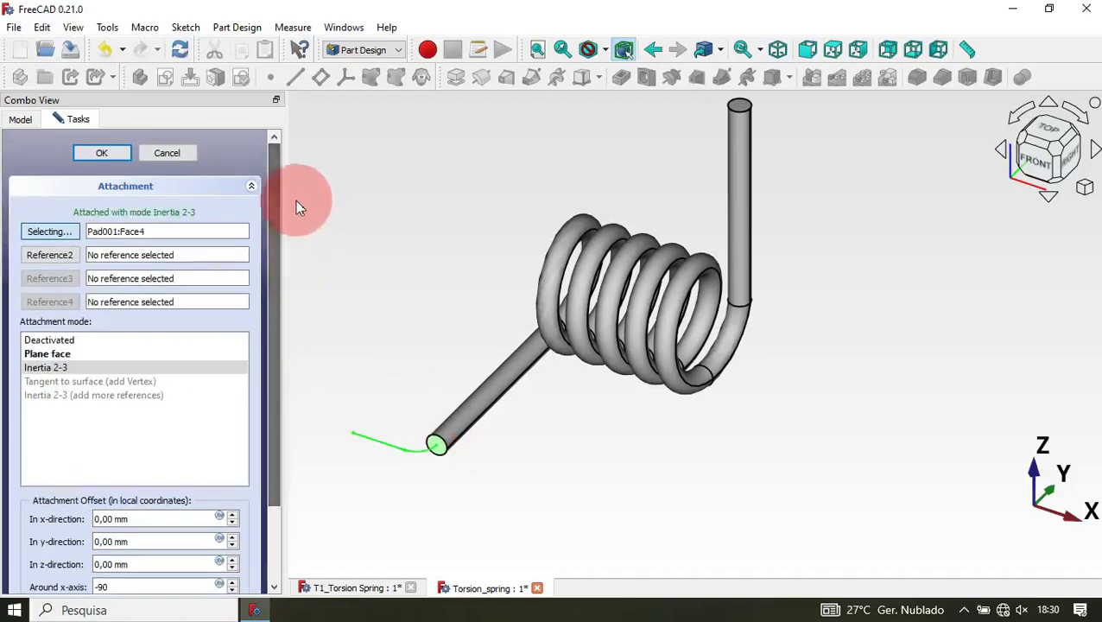
pyautogui.click(103, 153)
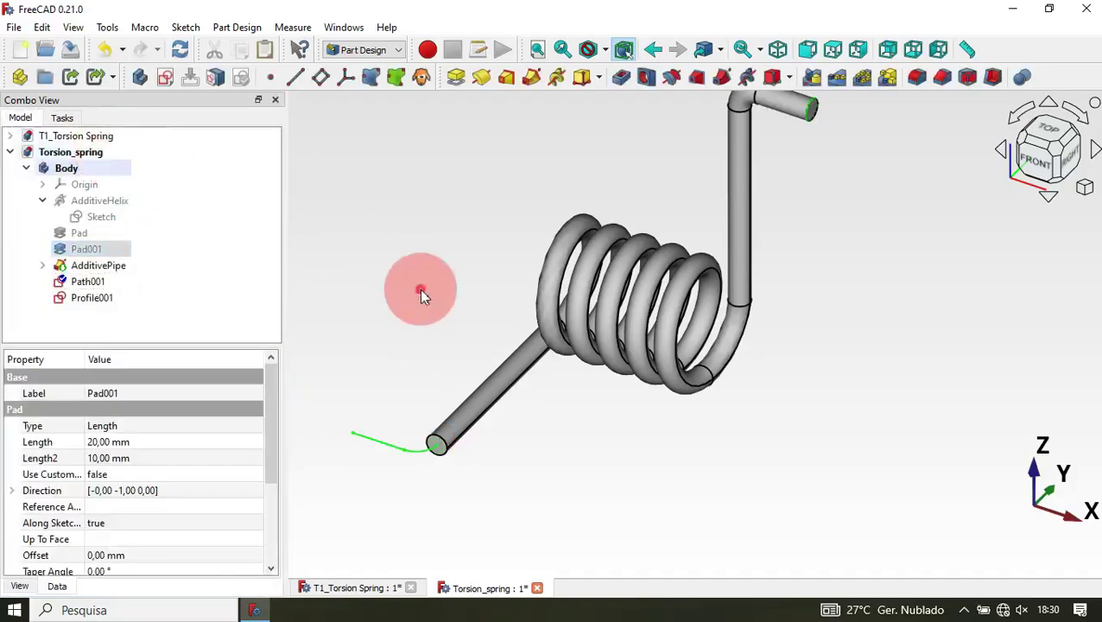
pyautogui.click(419, 289)
# Reattach the Profile001 sketch to the straight edge of the Path001 sketch in Normal to edge mode.
pyautogui.click(97, 298)
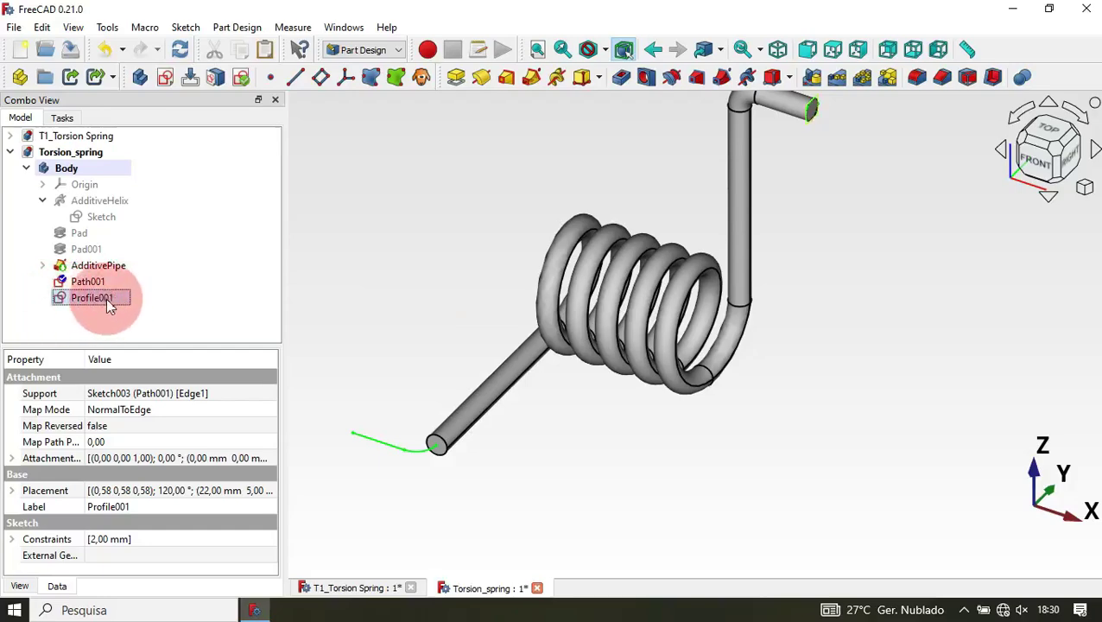
pyautogui.rightClick(106, 298)
pyautogui.click(240, 33)
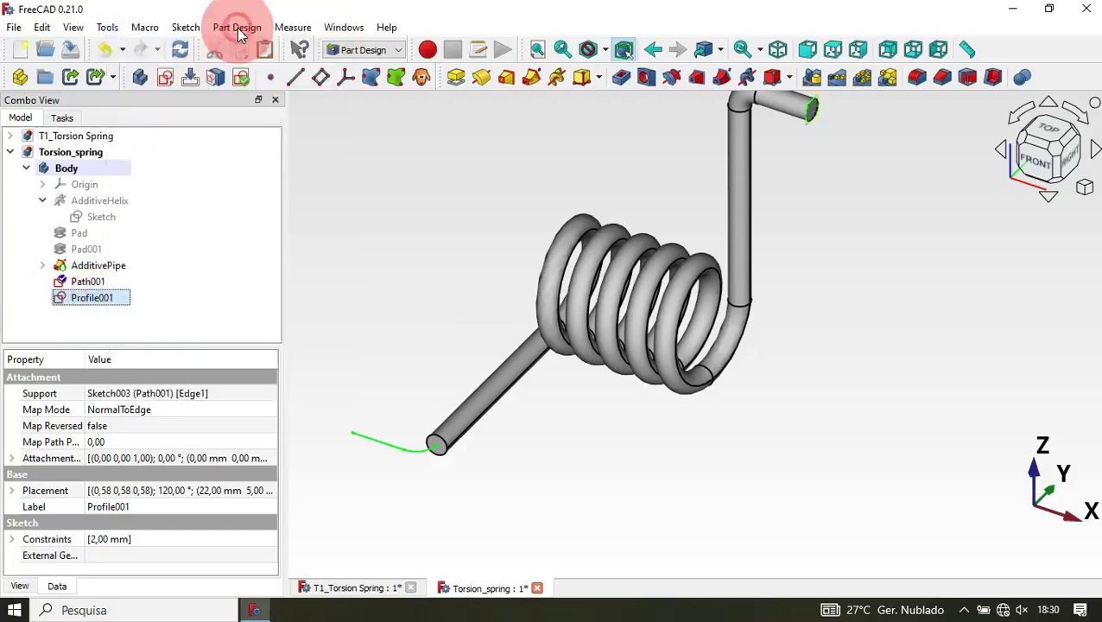
pyautogui.click(48, 232)
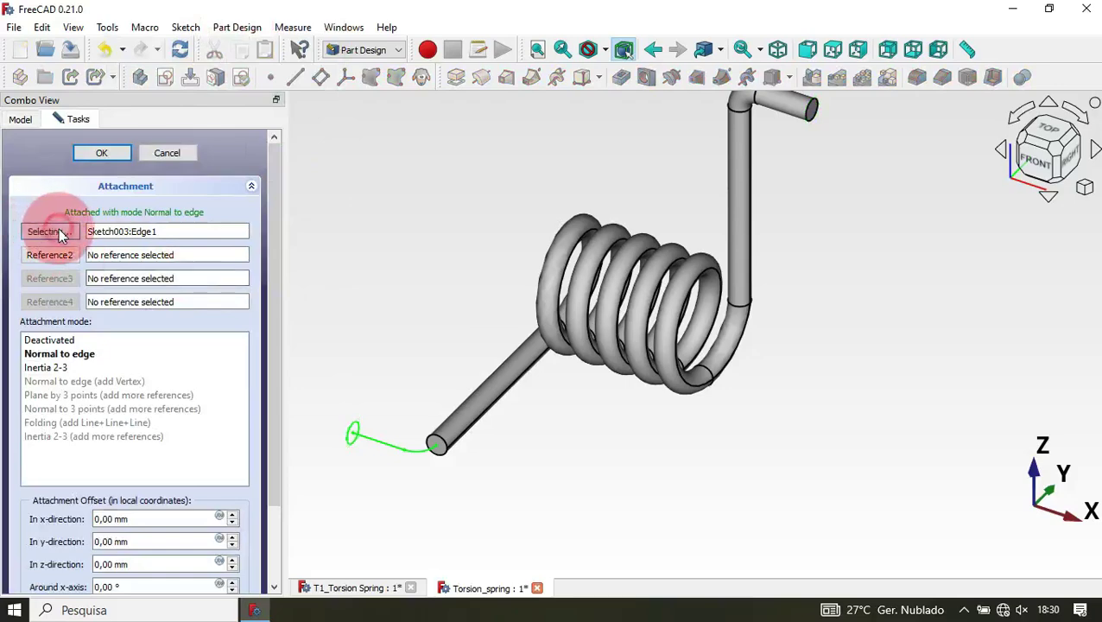
pyautogui.click(374, 454)
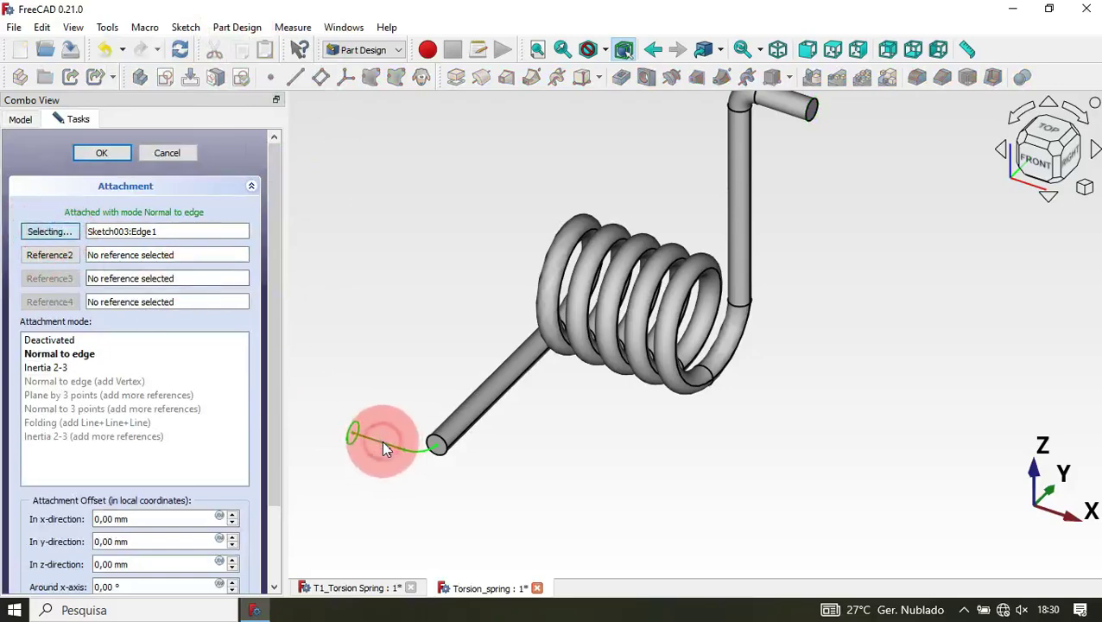
pyautogui.click(105, 155)
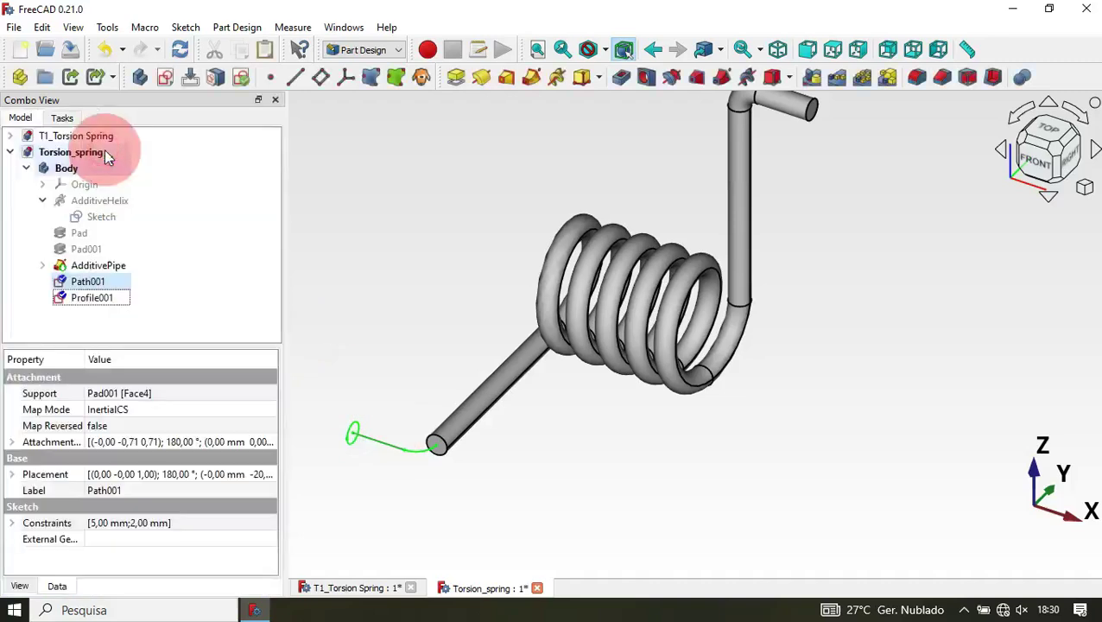
pyautogui.click(435, 303)
pyautogui.click(338, 225)
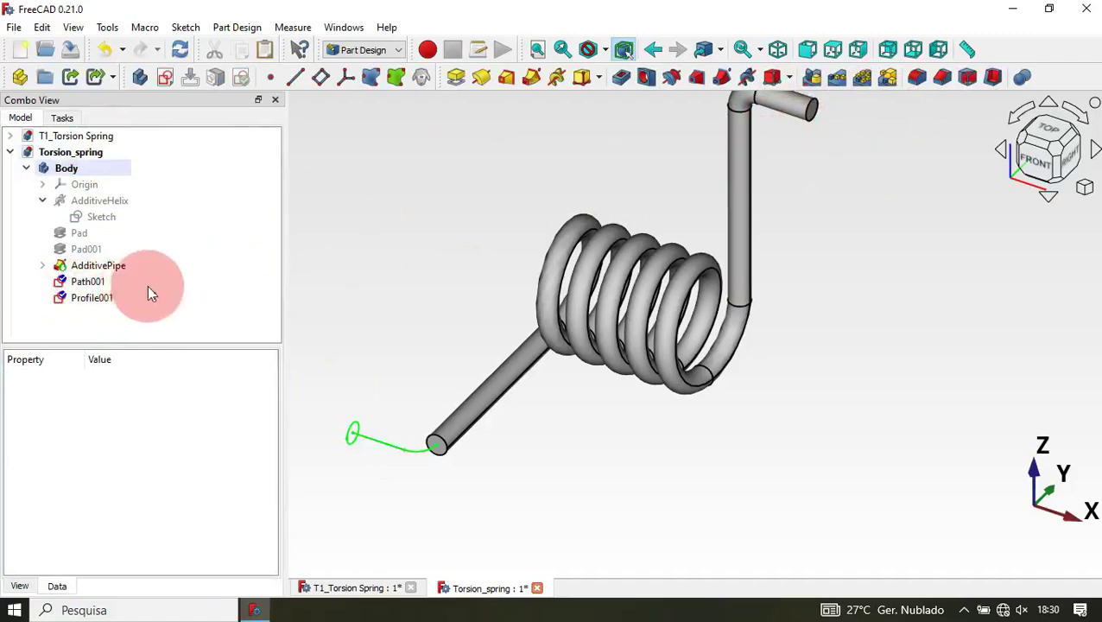
# Create an additive pipe that sweeps Profile001 along Path001 to form the second leg's bent end.
pyautogui.click(95, 297)
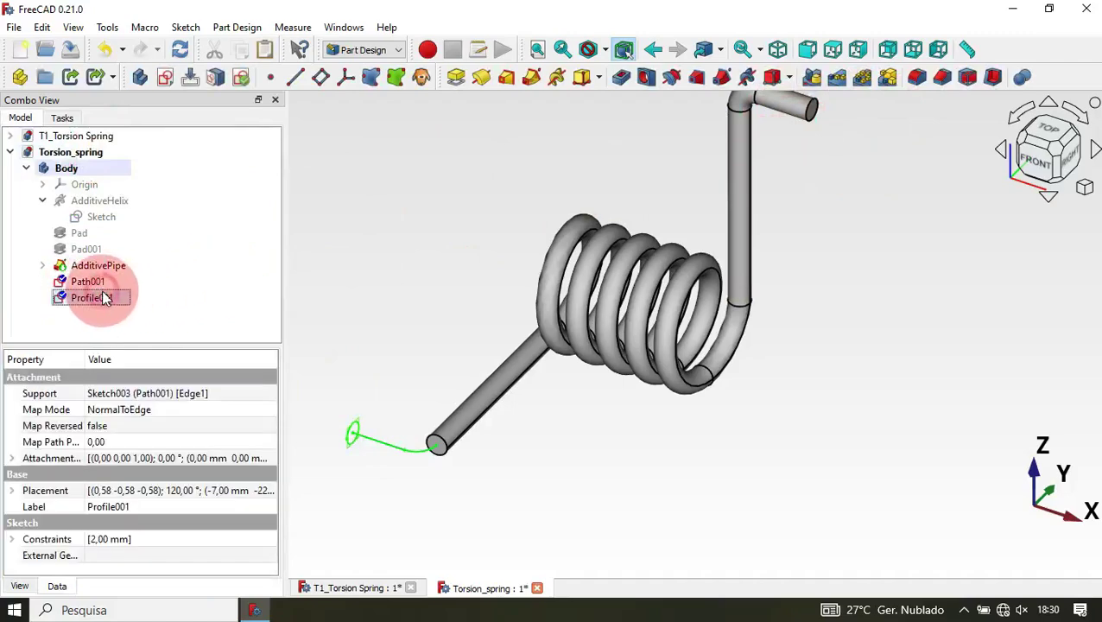
pyautogui.click(533, 79)
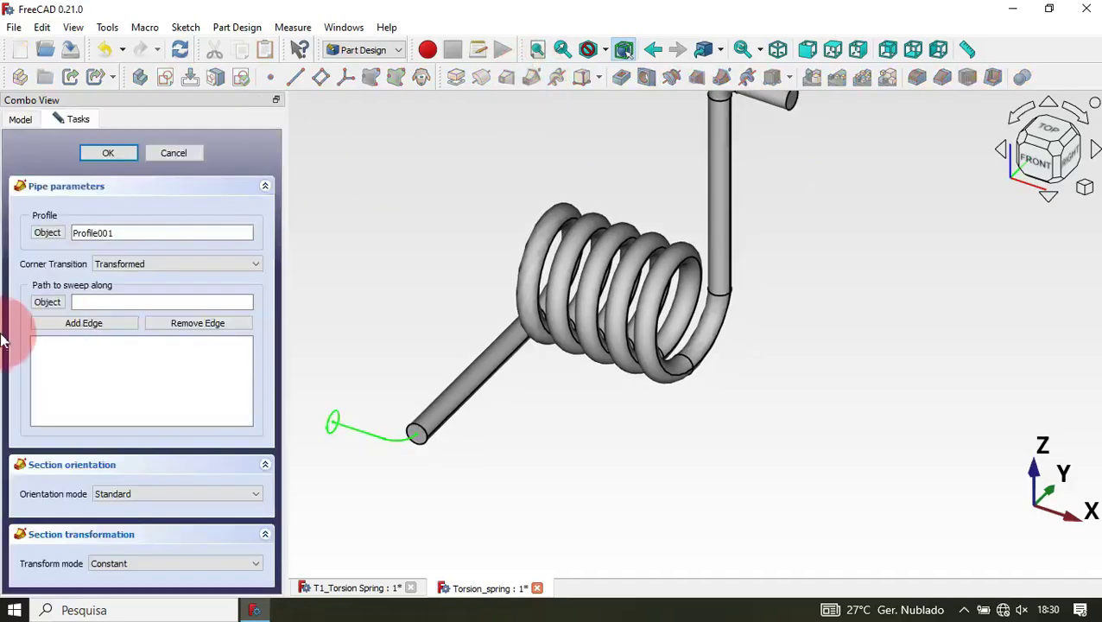
pyautogui.click(39, 302)
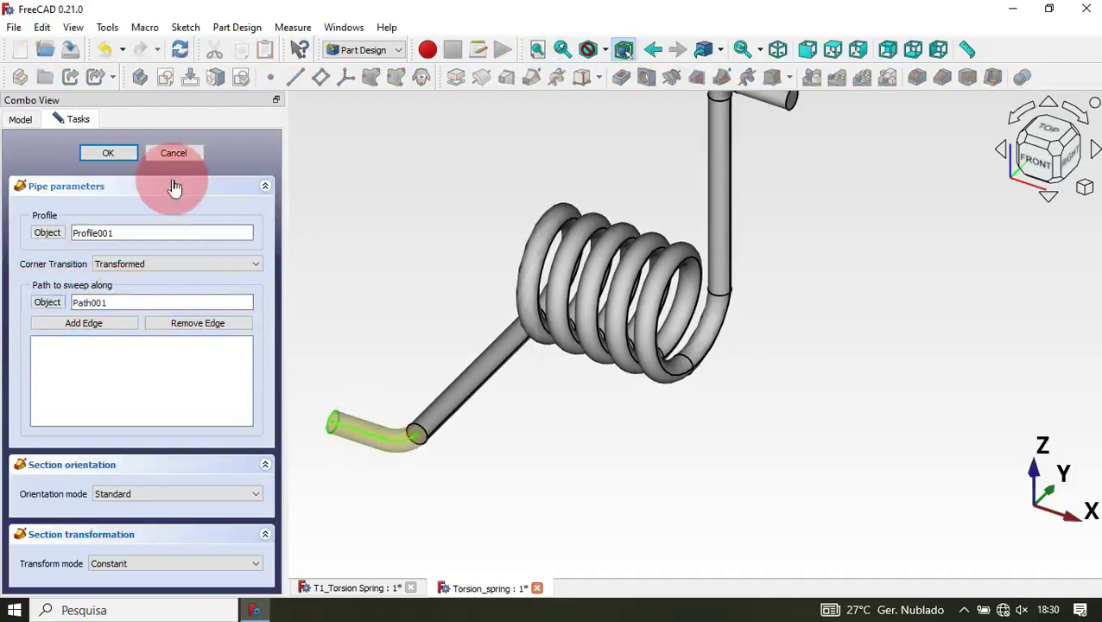
pyautogui.click(111, 154)
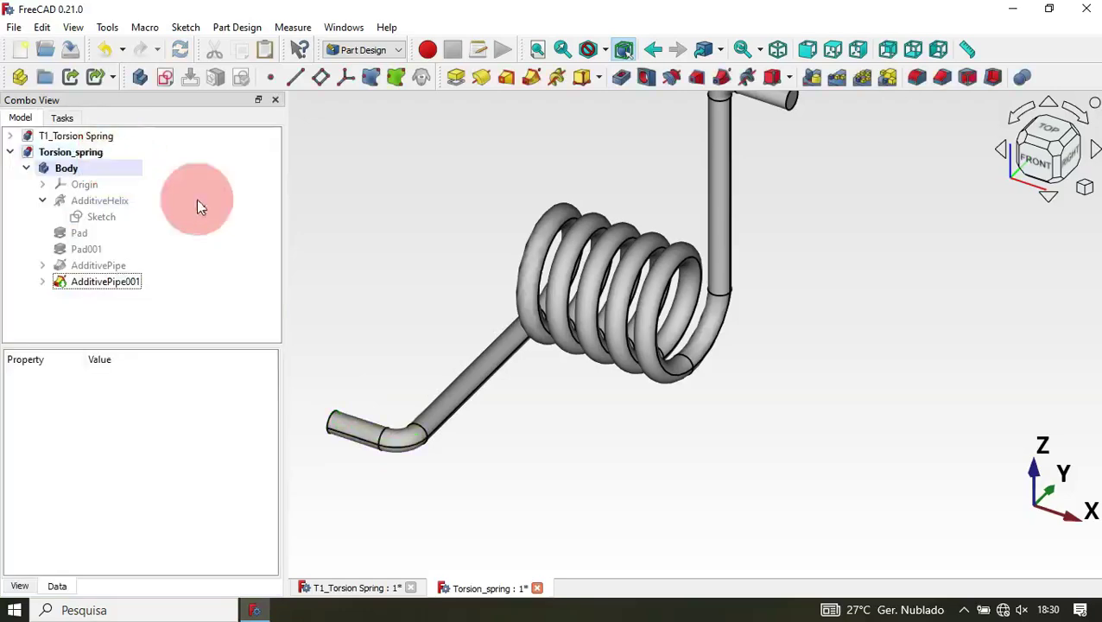
# Compare the finished spring with the model in the T1_Torsion Spring document and examine its coil and bent ends from several sides.
pyautogui.scroll(-3, 646, 369)
pyautogui.moveTo(592, 189); pyautogui.dragTo(750, 524, button='middle')
pyautogui.click(317, 589)
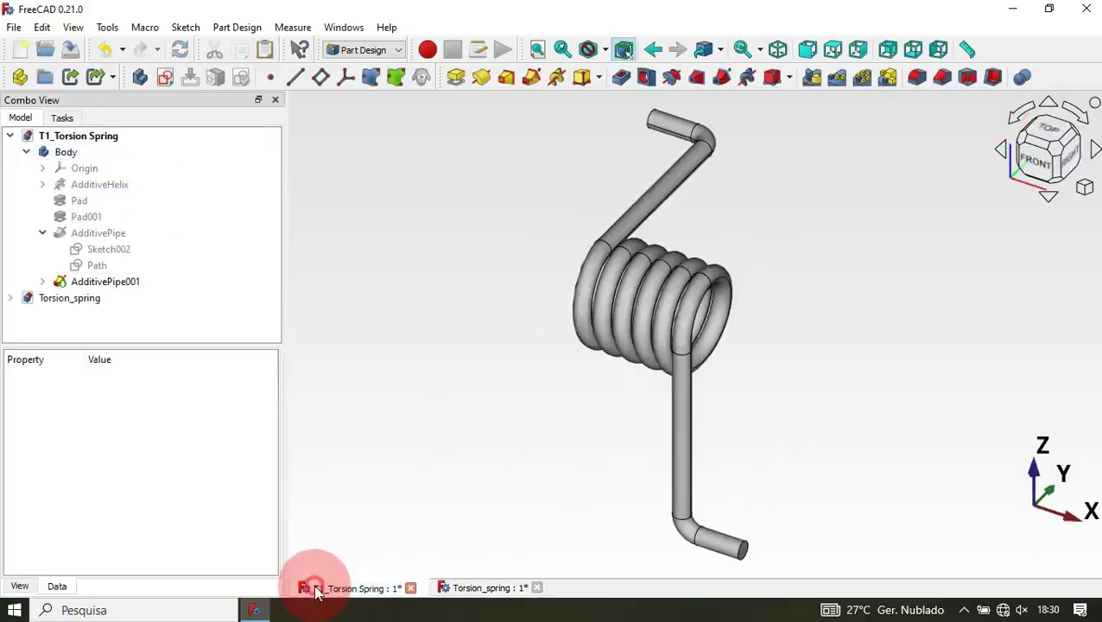
pyautogui.moveTo(842, 369); pyautogui.dragTo(796, 378, button='middle')
pyautogui.click(481, 588)
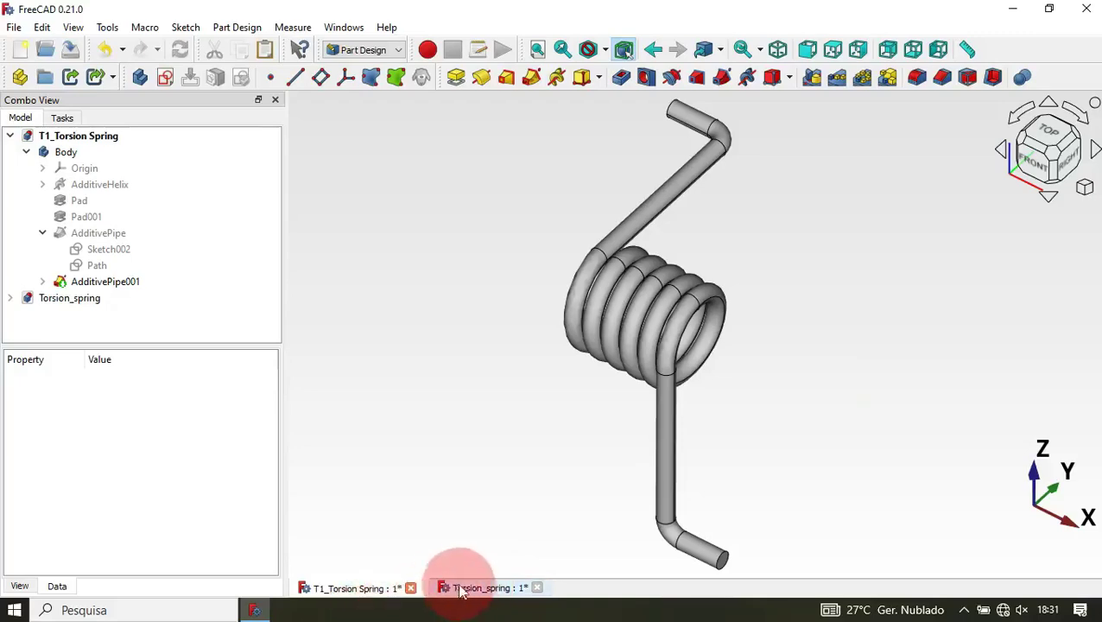
pyautogui.click(481, 588)
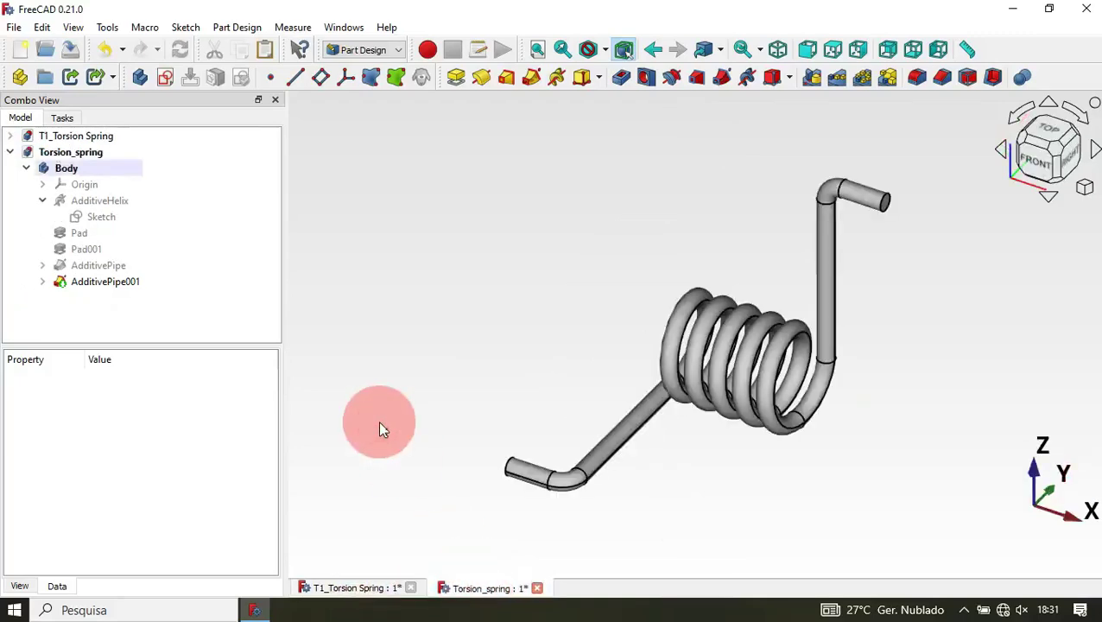
pyautogui.click(785, 371)
pyautogui.moveTo(489, 275); pyautogui.dragTo(551, 344)
pyautogui.moveTo(511, 287); pyautogui.dragTo(340, 447)
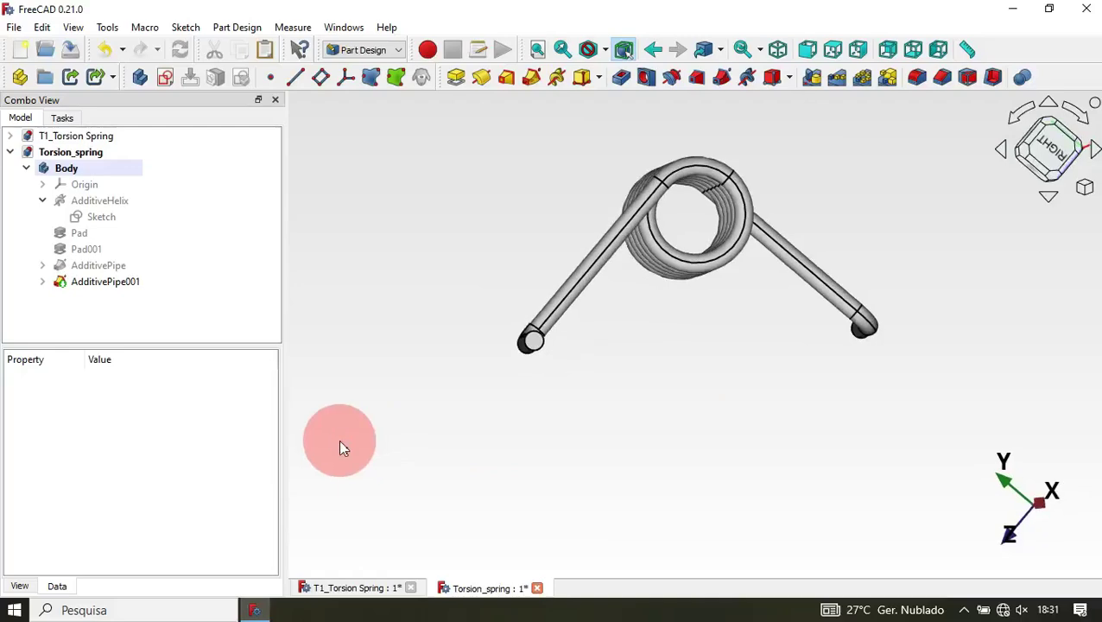
pyautogui.moveTo(918, 213); pyautogui.dragTo(684, 304)
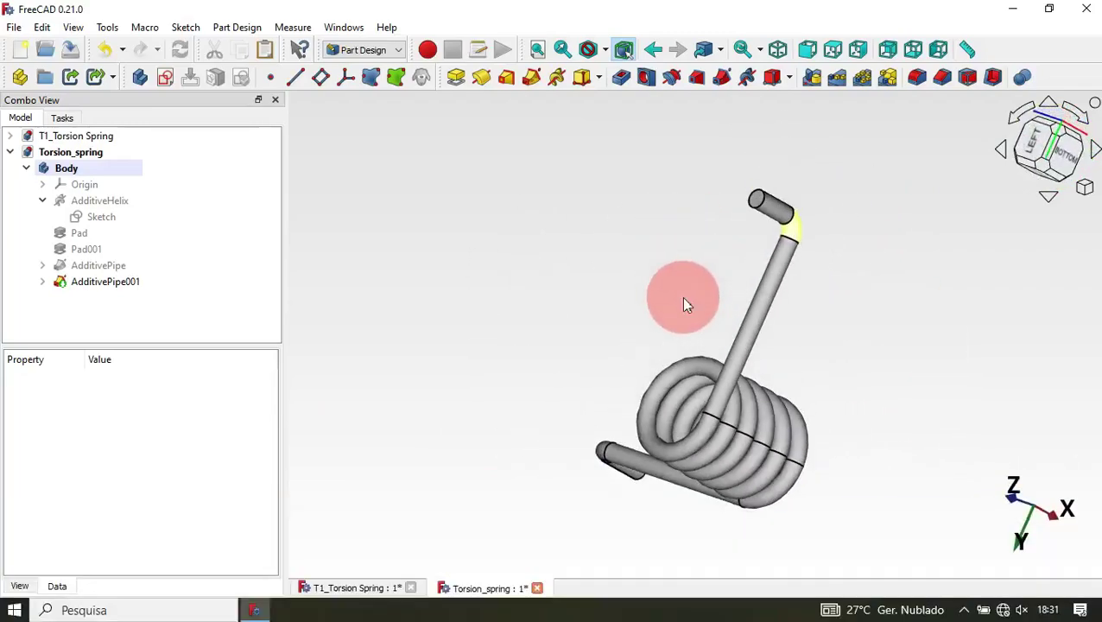
pyautogui.moveTo(956, 317); pyautogui.dragTo(672, 370)
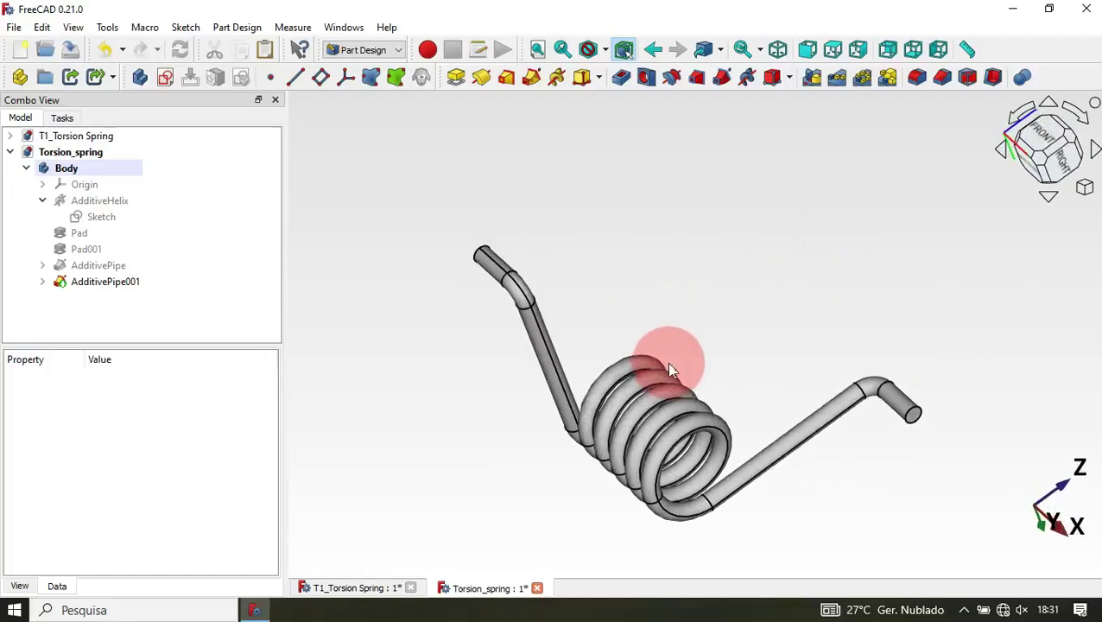